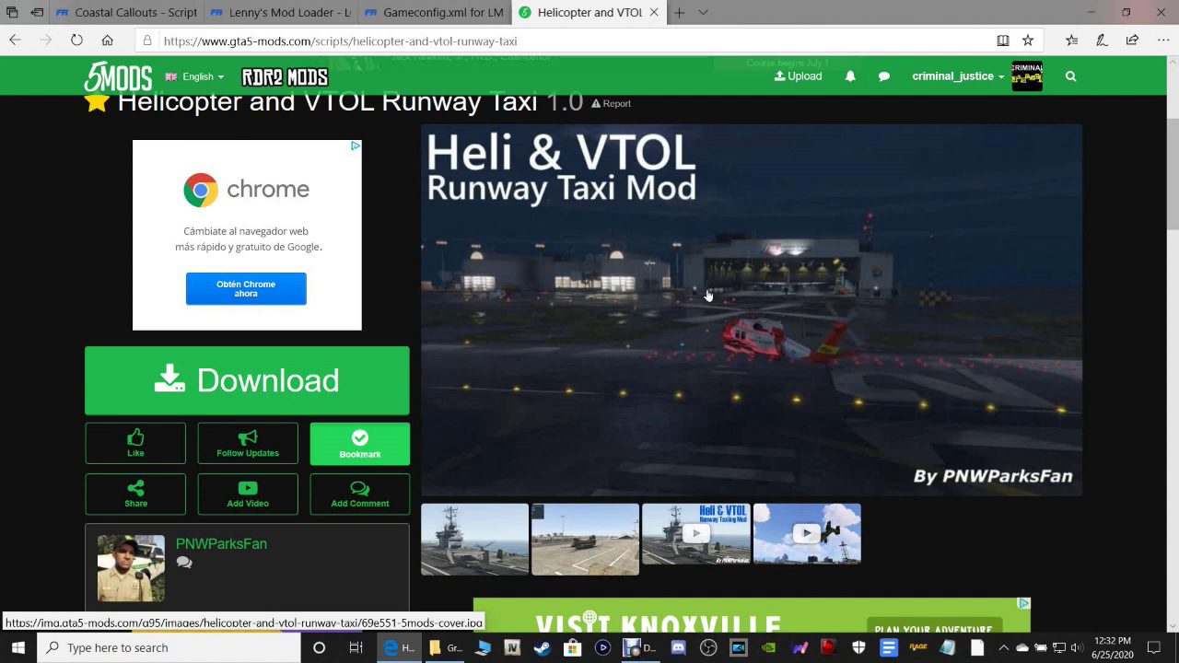
{"action": "left_click", "coordinate": [327, 373]}
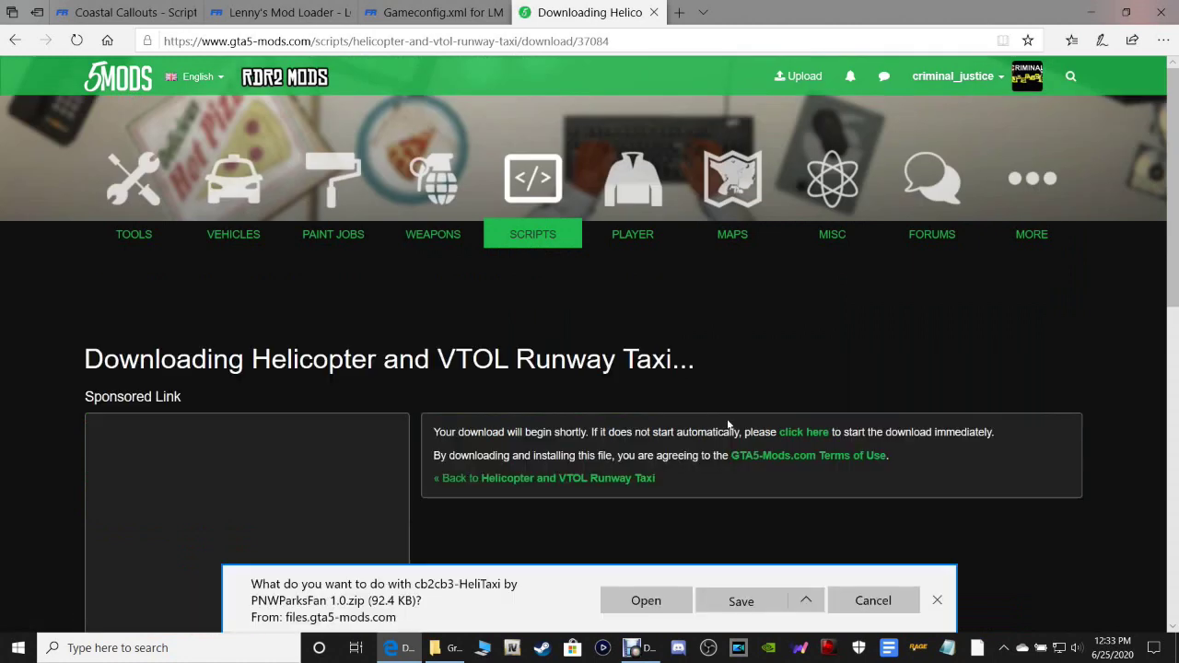
{"action": "scroll", "coordinate": [727, 418], "scroll_direction": "down", "scroll_amount": 1}
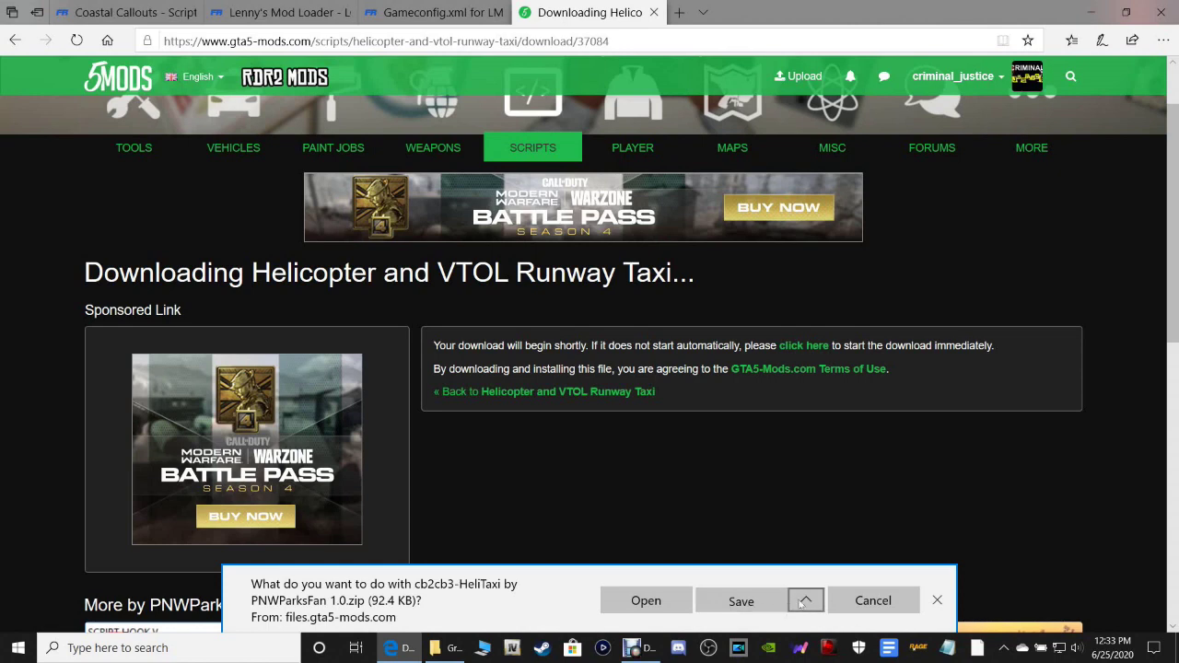
{"action": "left_click", "coordinate": [873, 601]}
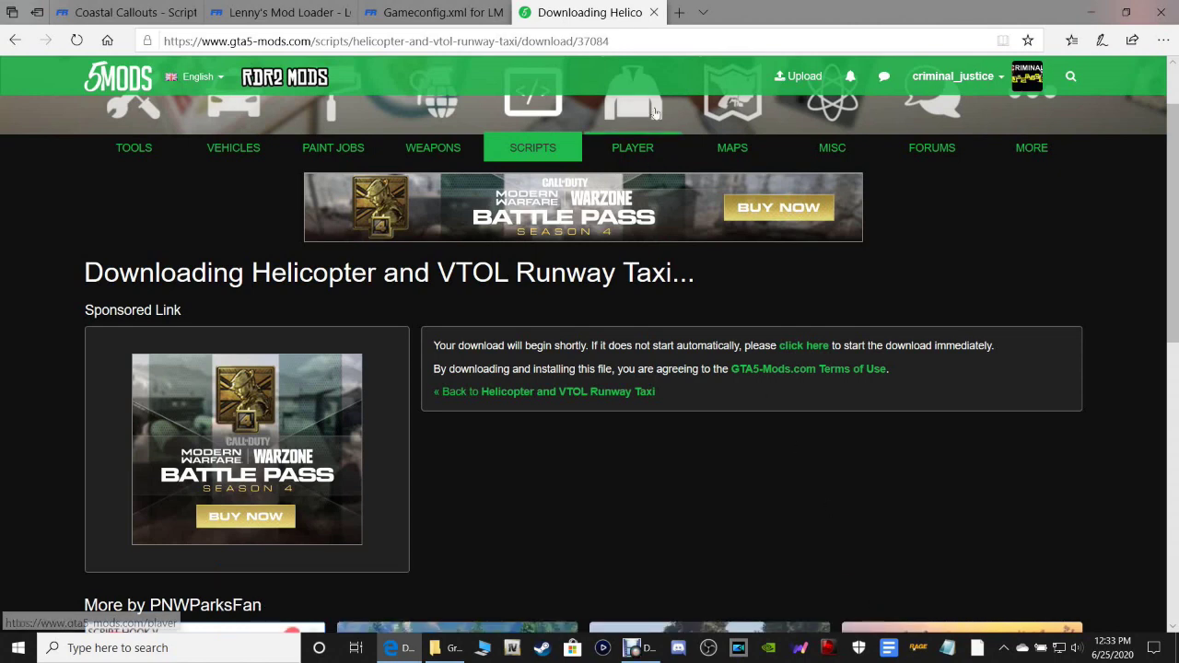
Step: Close the Helicopter and VTOL Runway Taxi tab and review the requirements on the Coastal Callouts page
{"action": "left_click", "coordinate": [654, 11]}
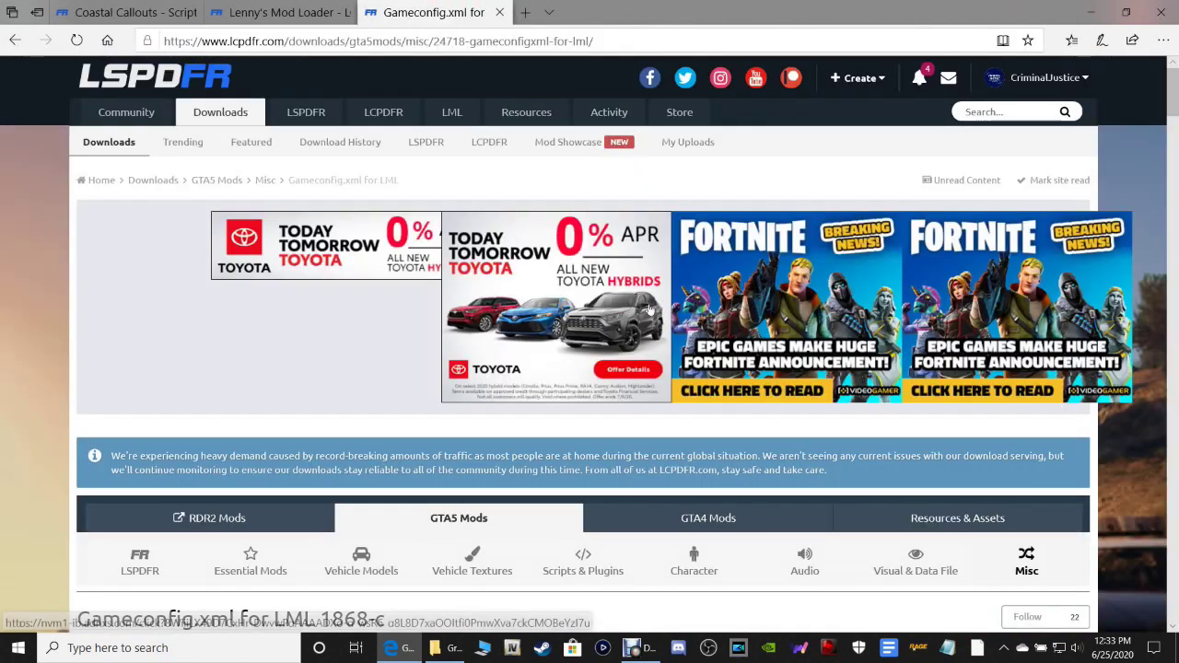
{"action": "left_click", "coordinate": [280, 12]}
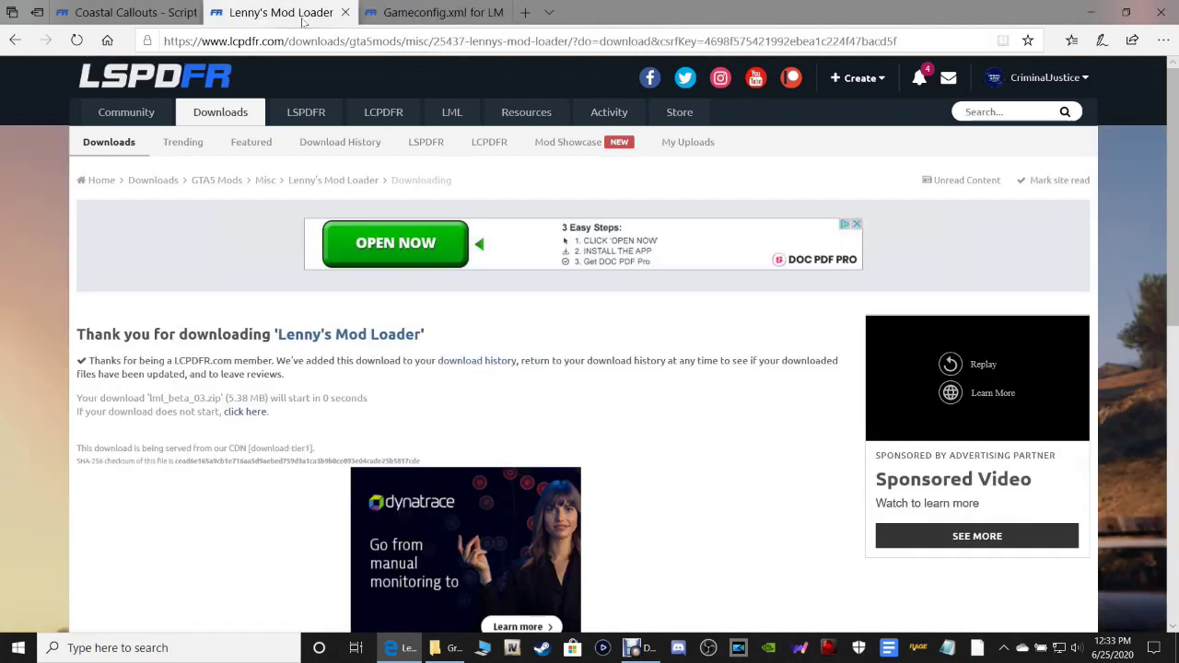
{"action": "left_click", "coordinate": [147, 13]}
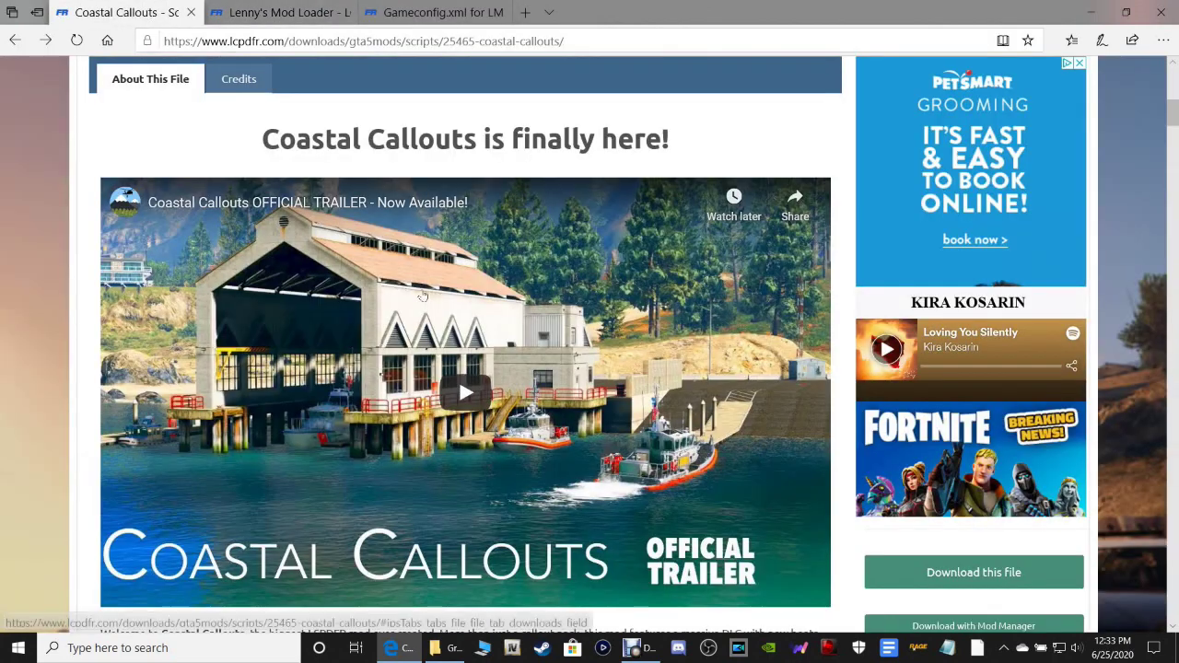
{"action": "scroll", "coordinate": [746, 357], "scroll_direction": "down", "scroll_amount": 2}
{"action": "scroll", "coordinate": [746, 357], "scroll_direction": "down", "scroll_amount": 2}
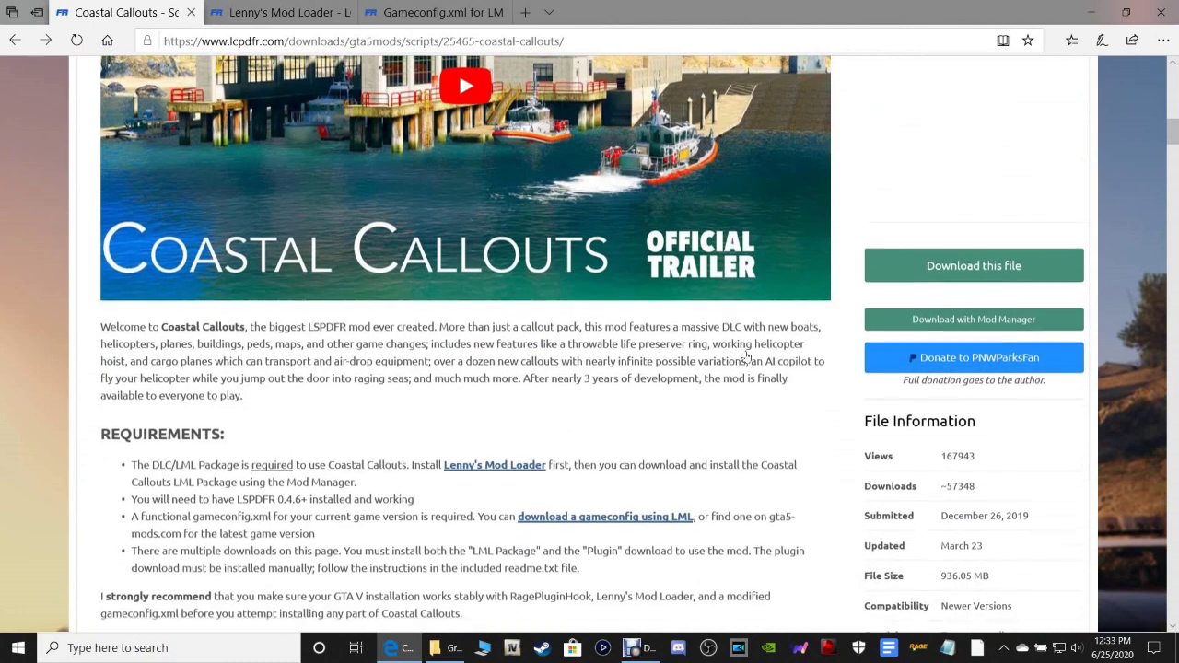
Step: Look over the Lenny's Mod Loader download page and close its tab
{"action": "left_click", "coordinate": [281, 12]}
{"action": "scroll", "coordinate": [725, 317], "scroll_direction": "down", "scroll_amount": 2}
{"action": "scroll", "coordinate": [726, 317], "scroll_direction": "down", "scroll_amount": 2}
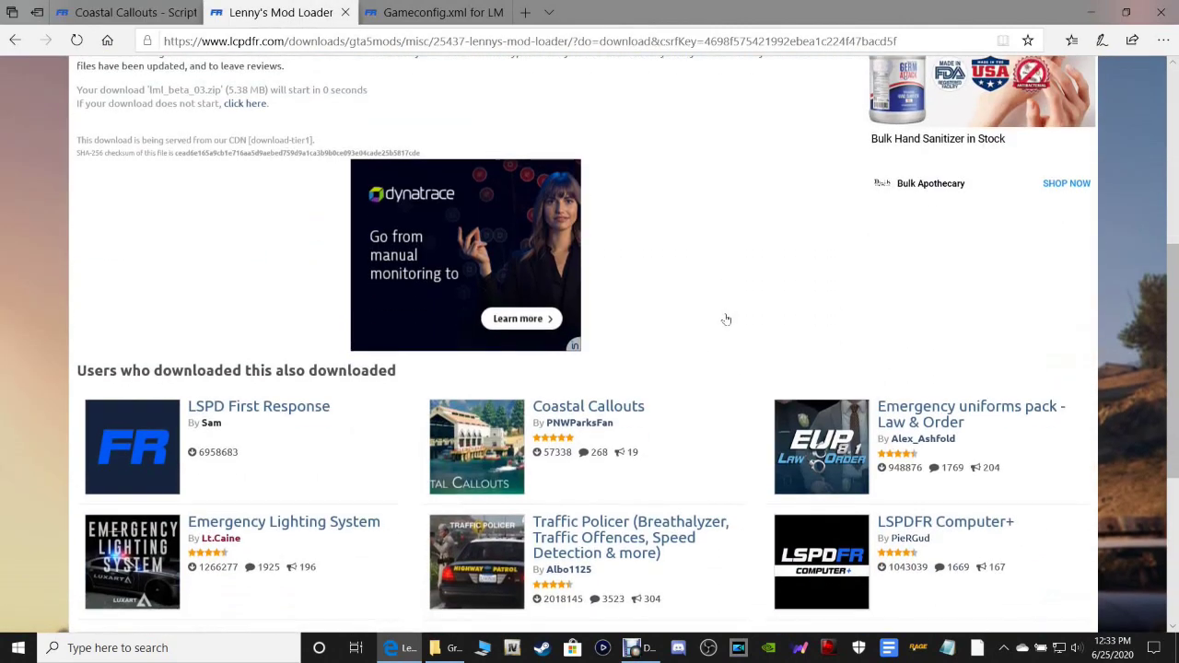
{"action": "scroll", "coordinate": [724, 318], "scroll_direction": "up", "scroll_amount": 5}
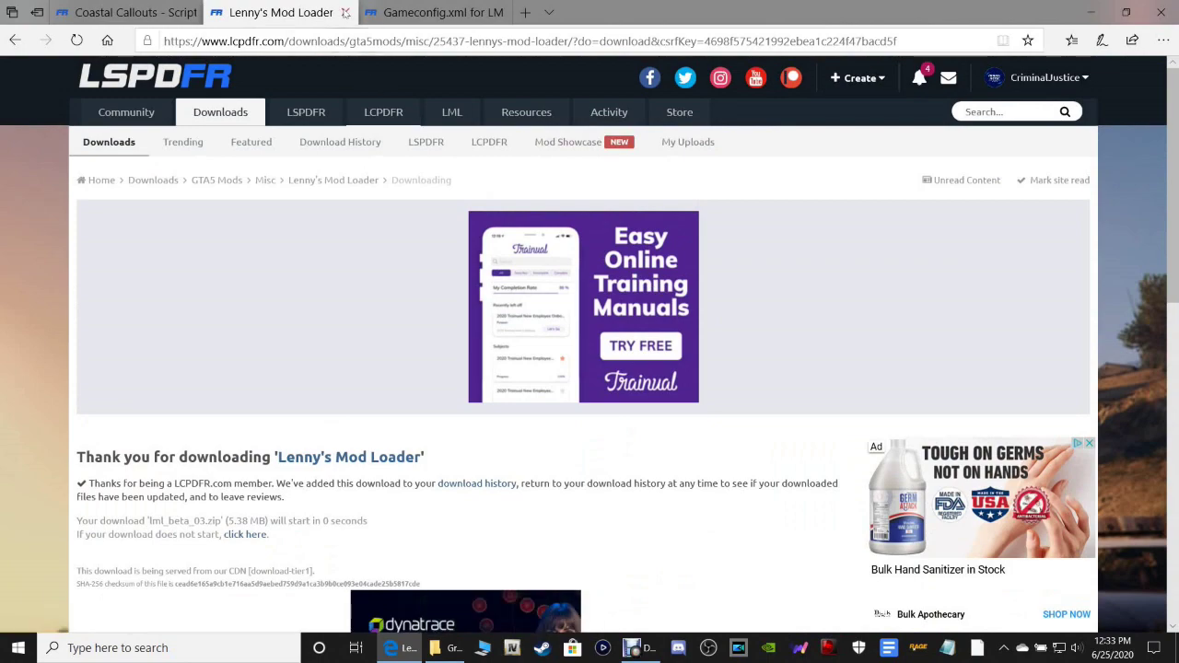
{"action": "left_click", "coordinate": [346, 12]}
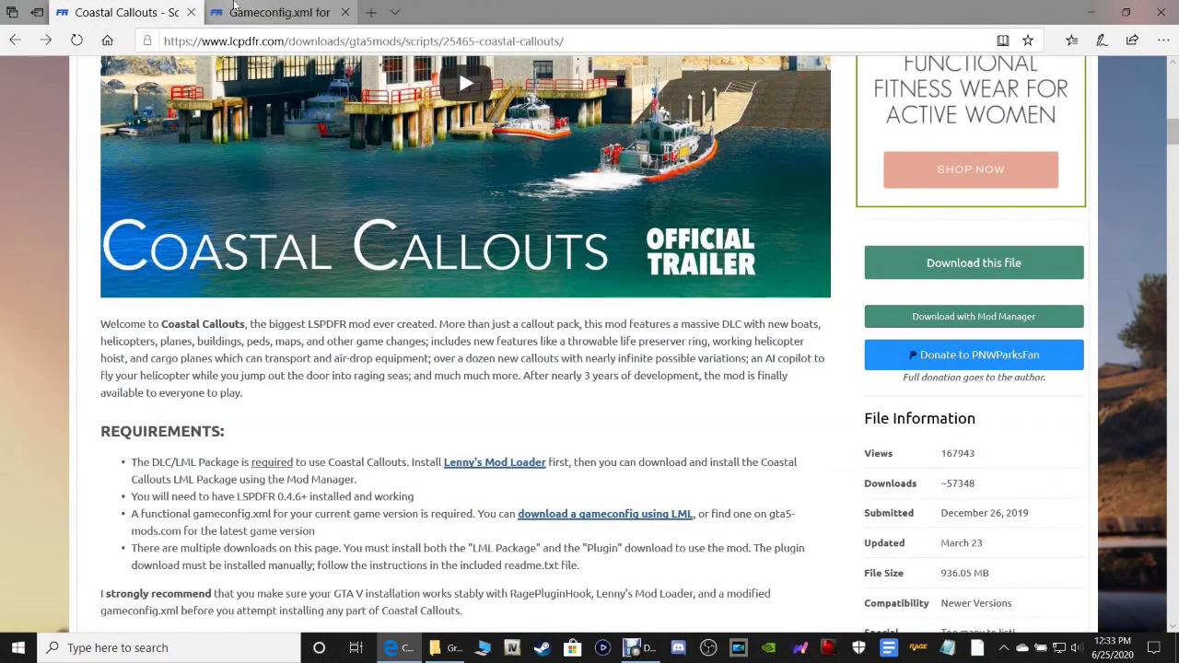
Step: Minimize the browser and bring up the Grand Theft Auto V folder in File Explorer, refreshing its contents
{"action": "left_click", "coordinate": [281, 12]}
{"action": "left_click", "coordinate": [125, 12]}
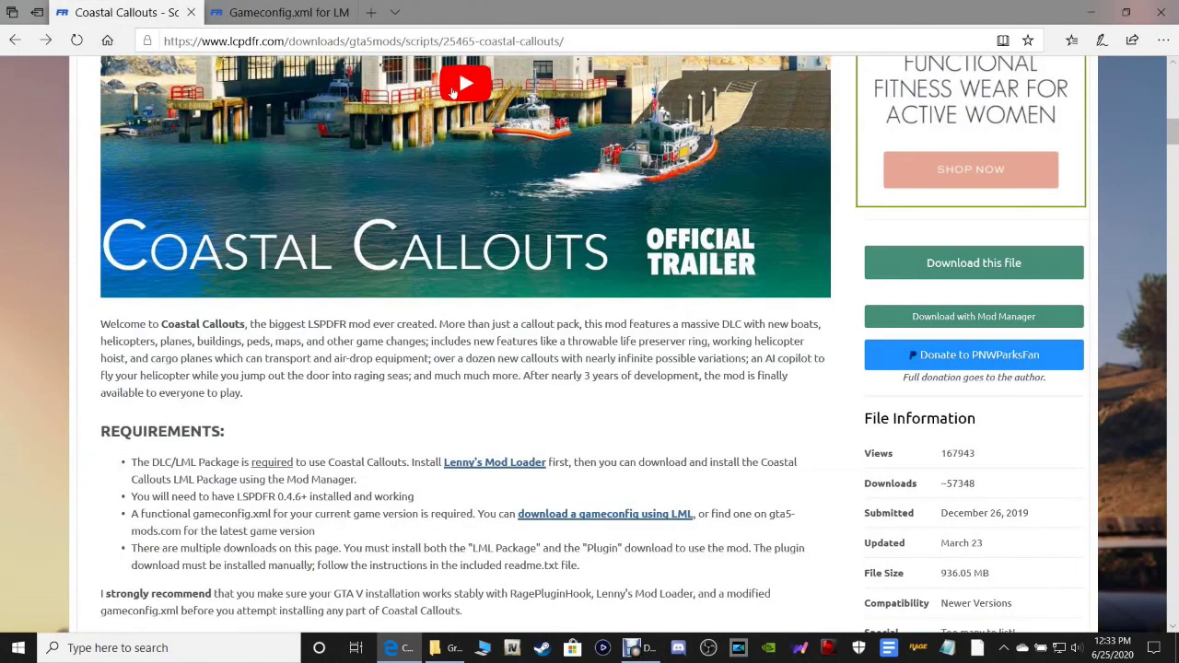
{"action": "left_click", "coordinate": [1083, 7]}
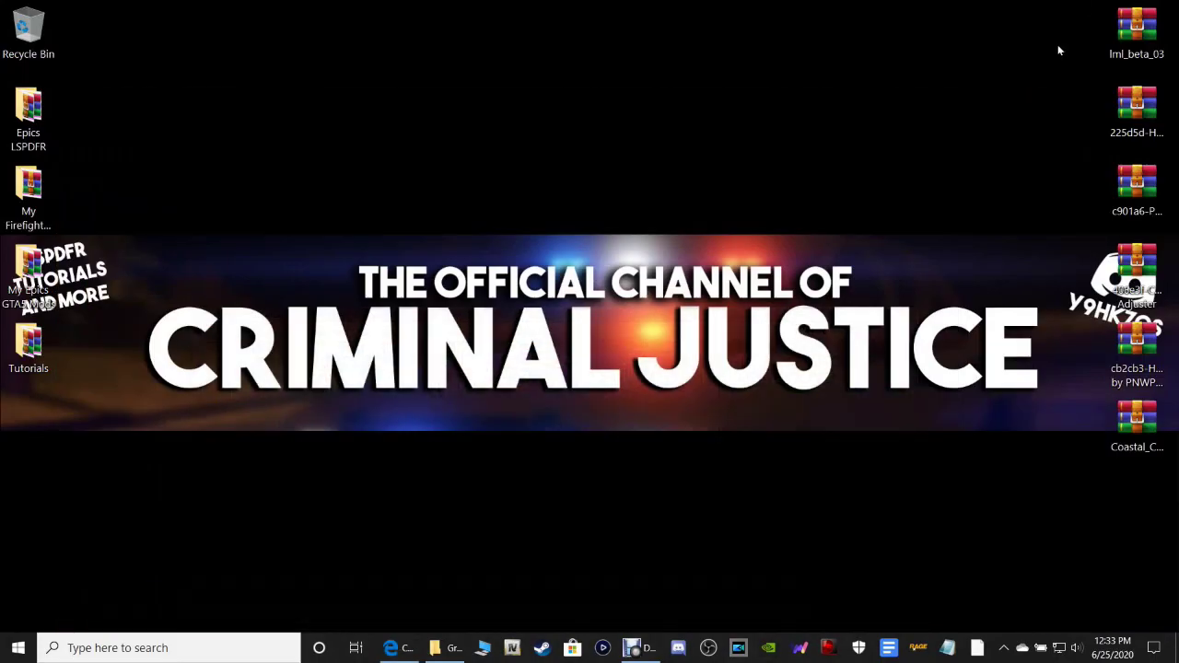
{"action": "left_click", "coordinate": [444, 650]}
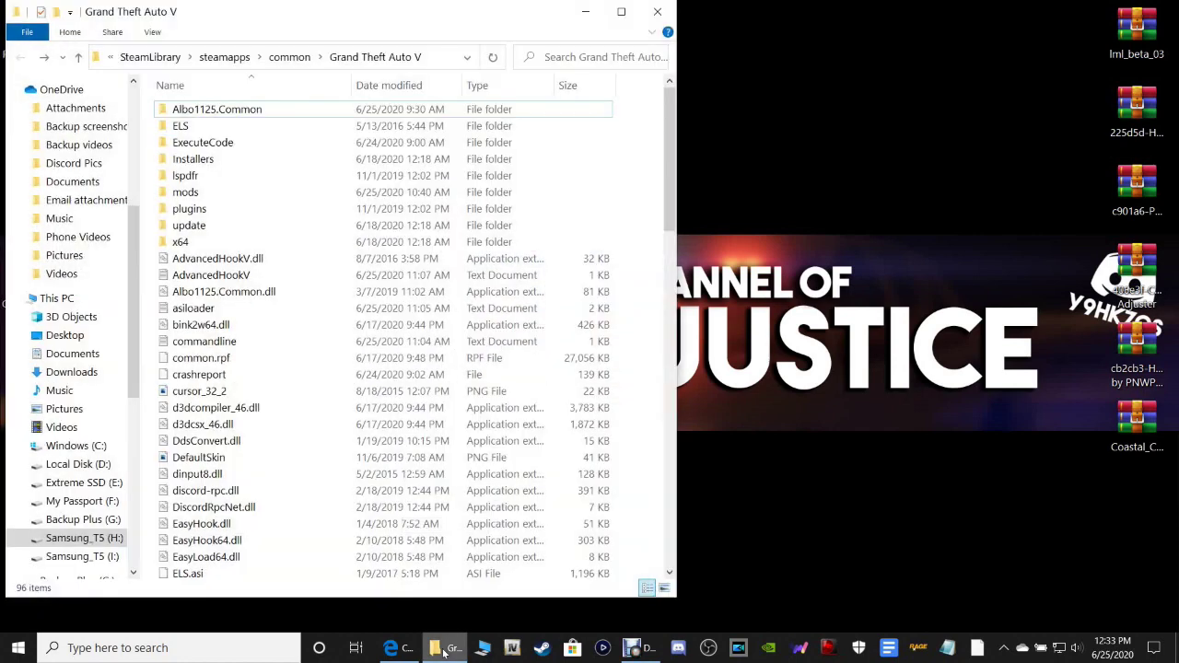
{"action": "left_click", "coordinate": [494, 59]}
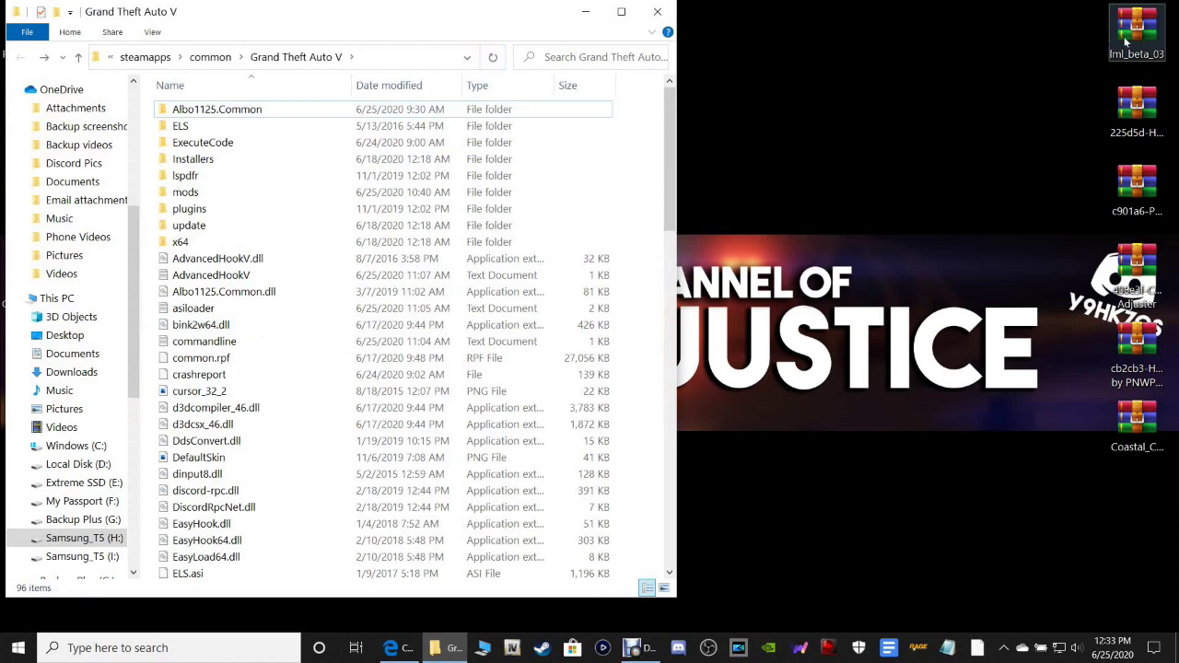
Step: Open the lml_beta_03 archive from the desktop and enter its ModLoader folder
{"action": "left_click", "coordinate": [1125, 42]}
{"action": "double_click", "coordinate": [1125, 43]}
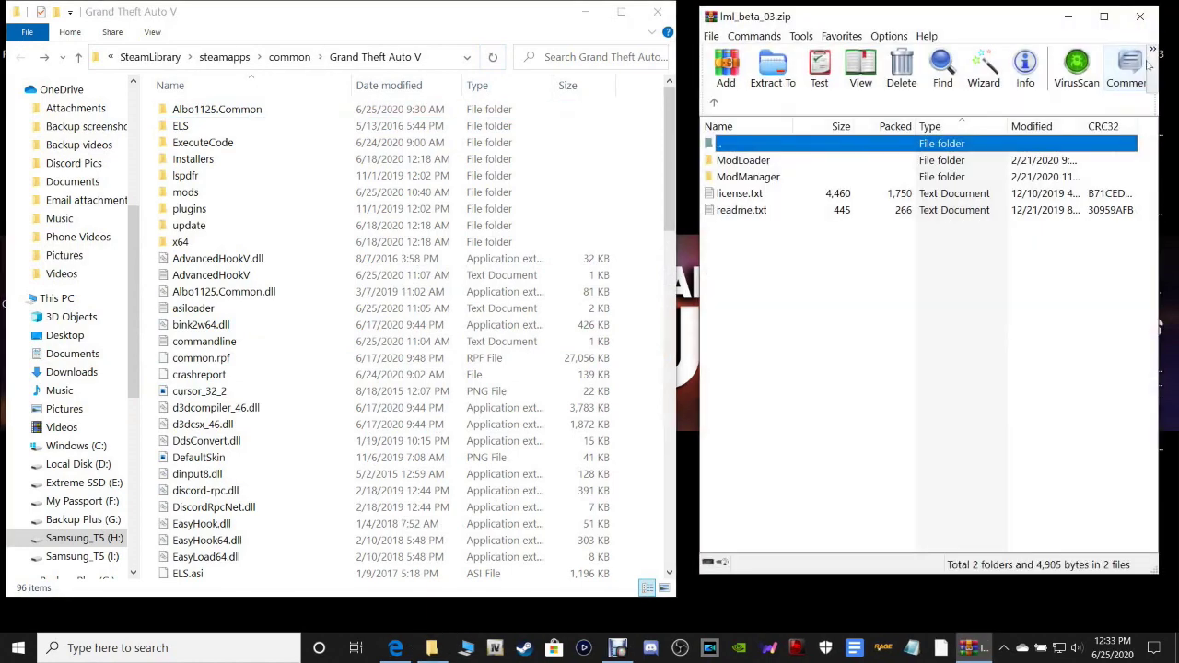
{"action": "left_click", "coordinate": [803, 295]}
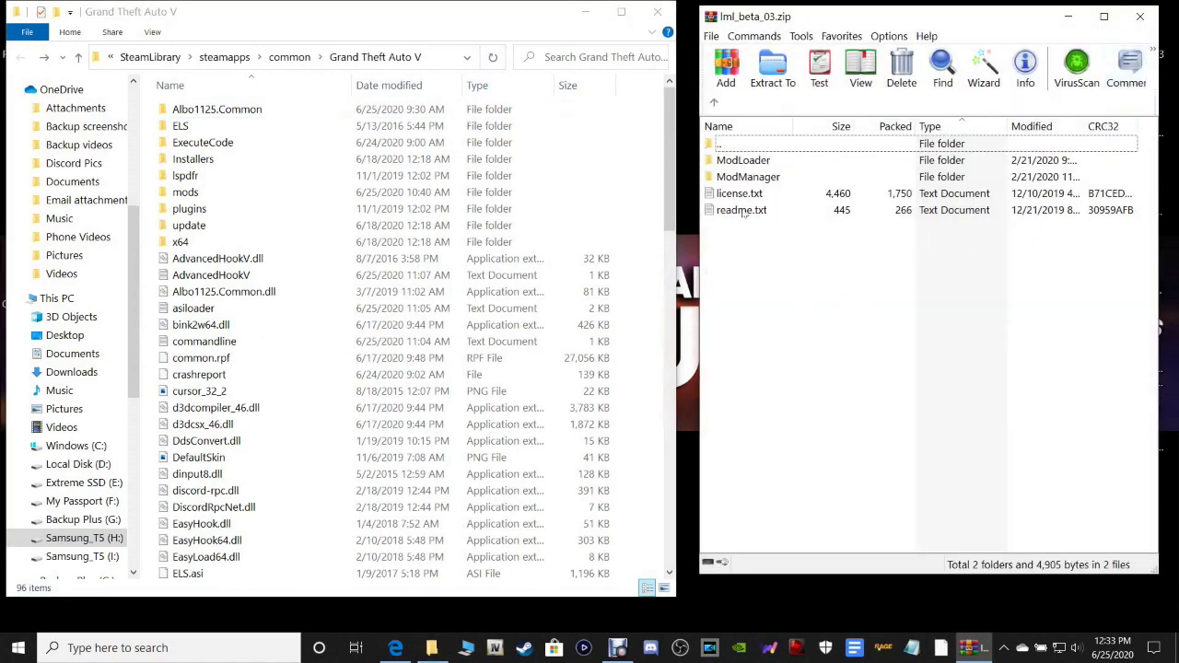
{"action": "left_click", "coordinate": [746, 161]}
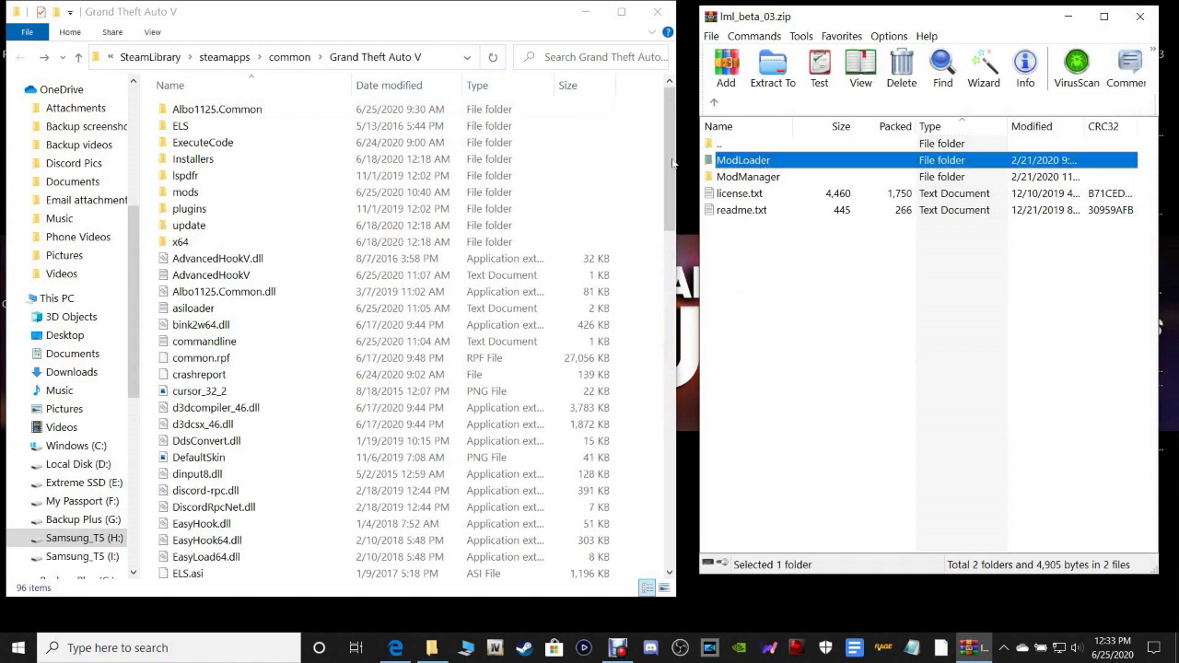
{"action": "double_click", "coordinate": [766, 161]}
Step: Copy the ModLoader contents, except the _PLACE ALL T... file, into the Grand Theft Auto V folder, refresh it and select the lml folder
{"action": "left_click_drag", "start_coordinate": [776, 357], "coordinate": [741, 169]}
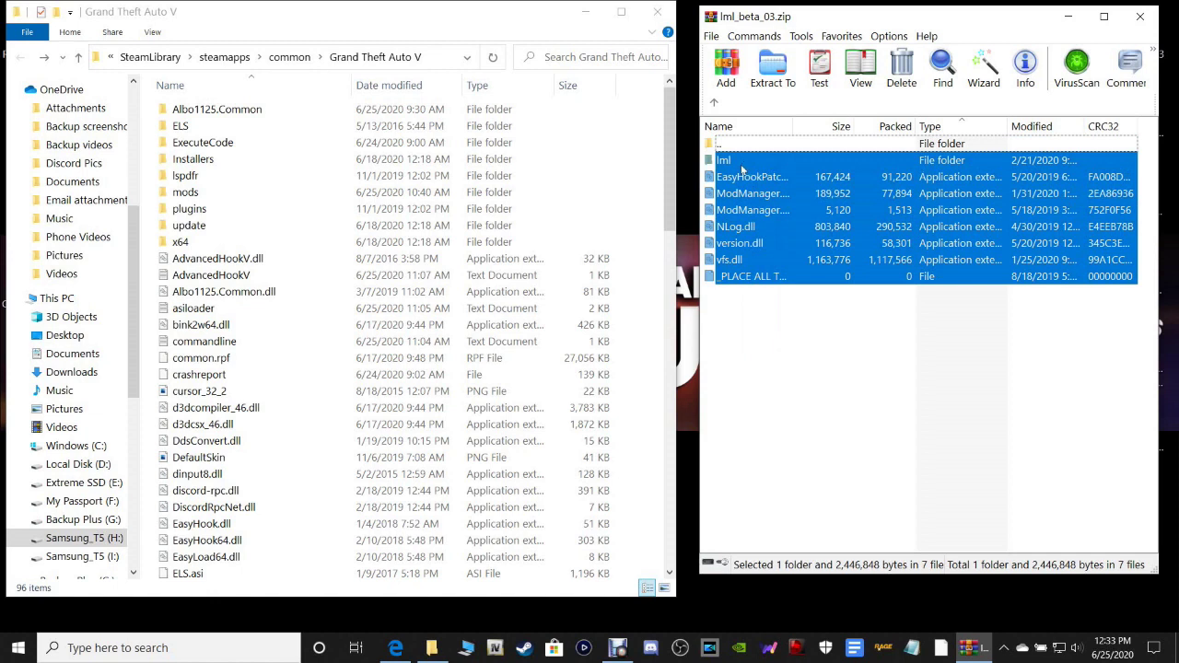
{"action": "left_click_drag", "start_coordinate": [760, 278], "coordinate": [761, 280]}
{"action": "left_click", "coordinate": [761, 278], "text": "ctrl"}
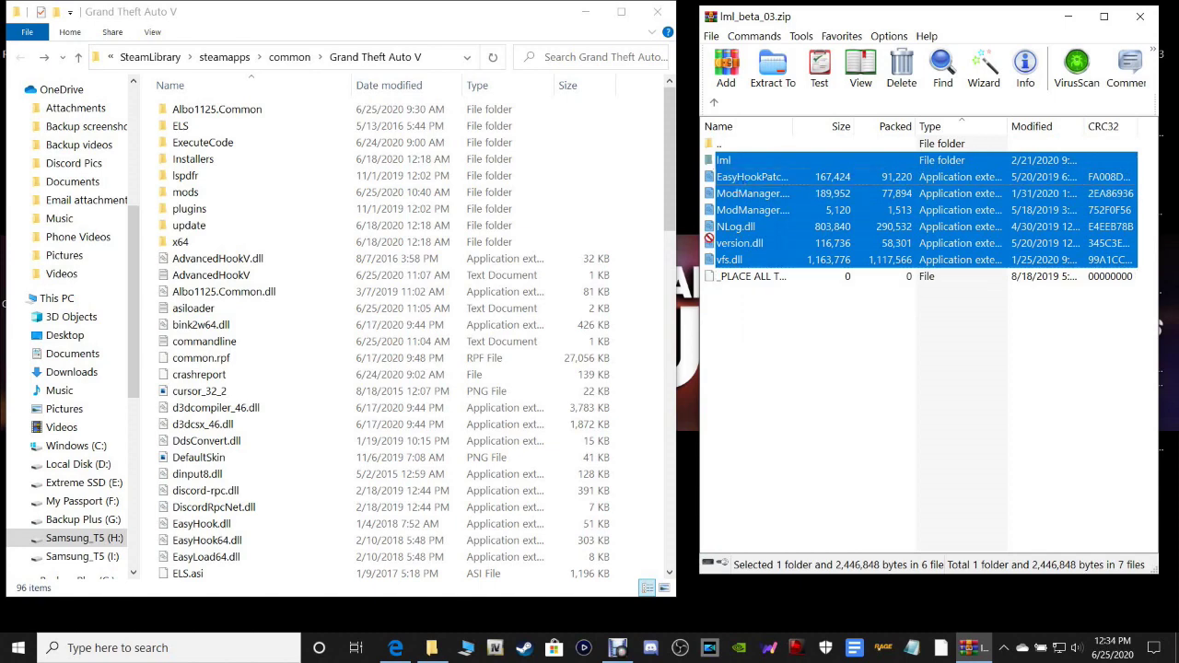
{"action": "left_click_drag", "start_coordinate": [633, 467], "coordinate": [633, 467]}
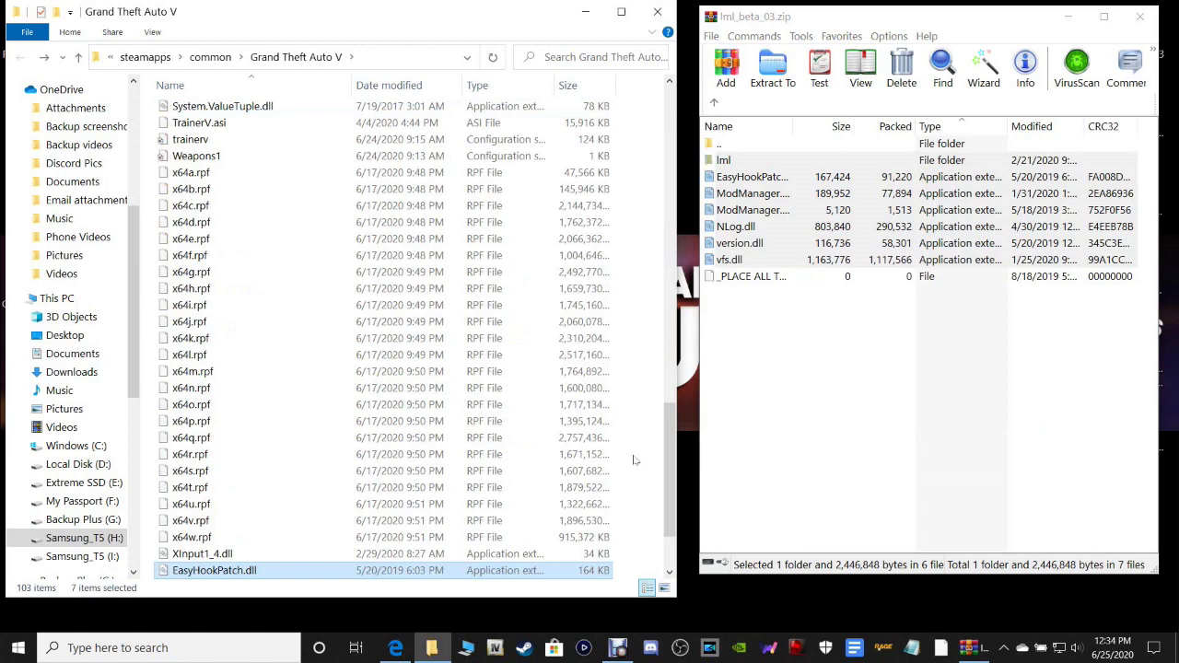
{"action": "left_click", "coordinate": [492, 57]}
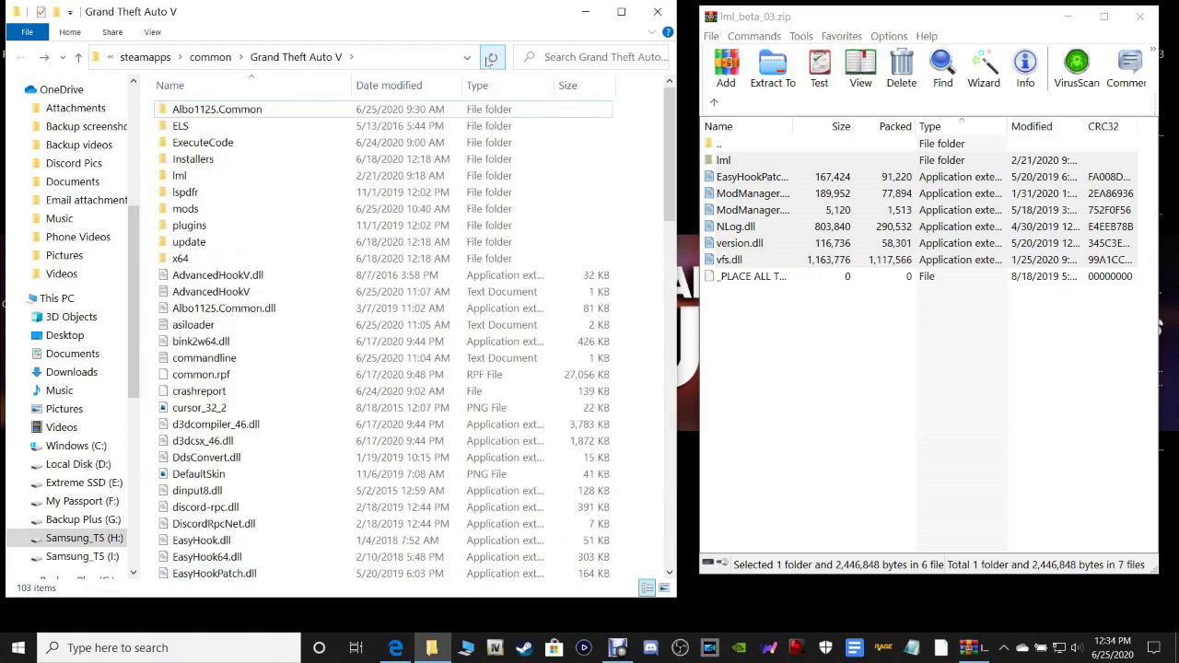
{"action": "left_click", "coordinate": [188, 174]}
{"action": "left_click", "coordinate": [181, 176]}
{"action": "left_click", "coordinate": [920, 324]}
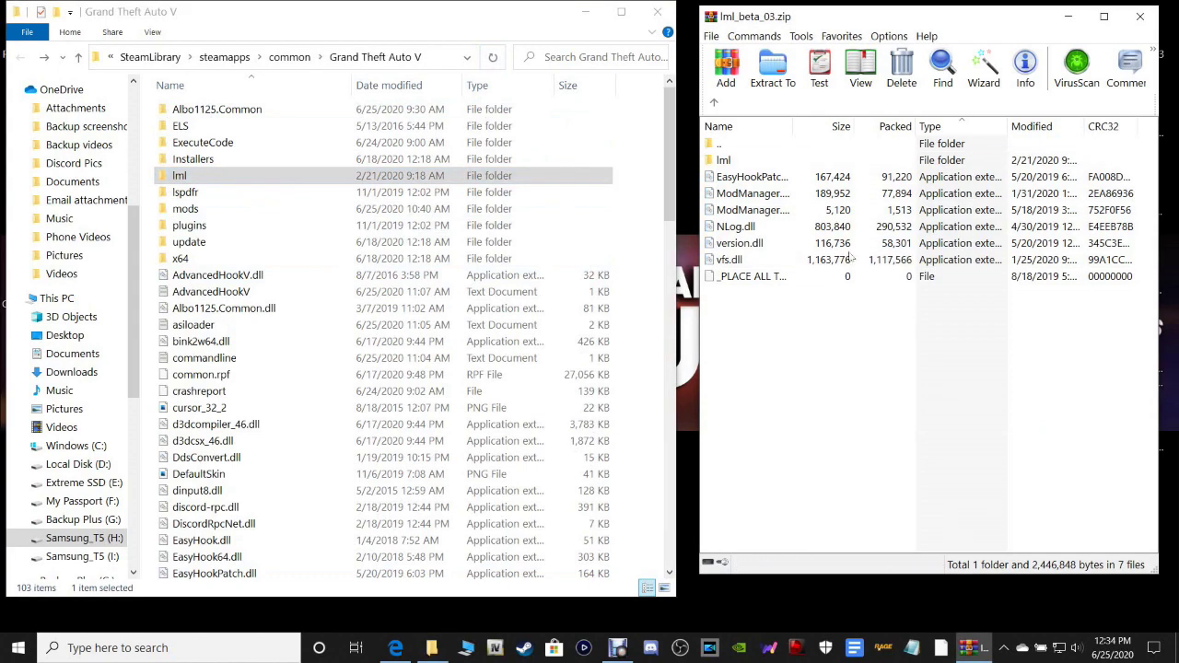
Step: Close and reopen the lml_beta_03 archive at its top level and refresh the Grand Theft Auto V folder
{"action": "left_click", "coordinate": [1138, 16]}
{"action": "right_click", "coordinate": [1137, 26]}
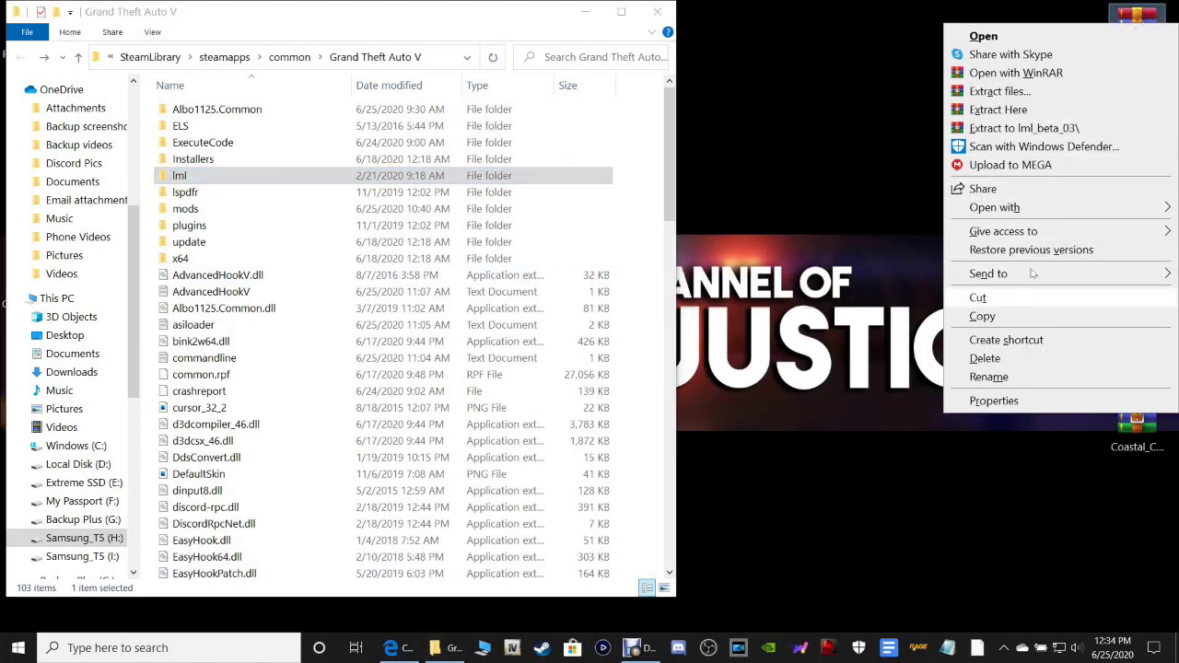
{"action": "left_click", "coordinate": [889, 187]}
{"action": "double_click", "coordinate": [1140, 32]}
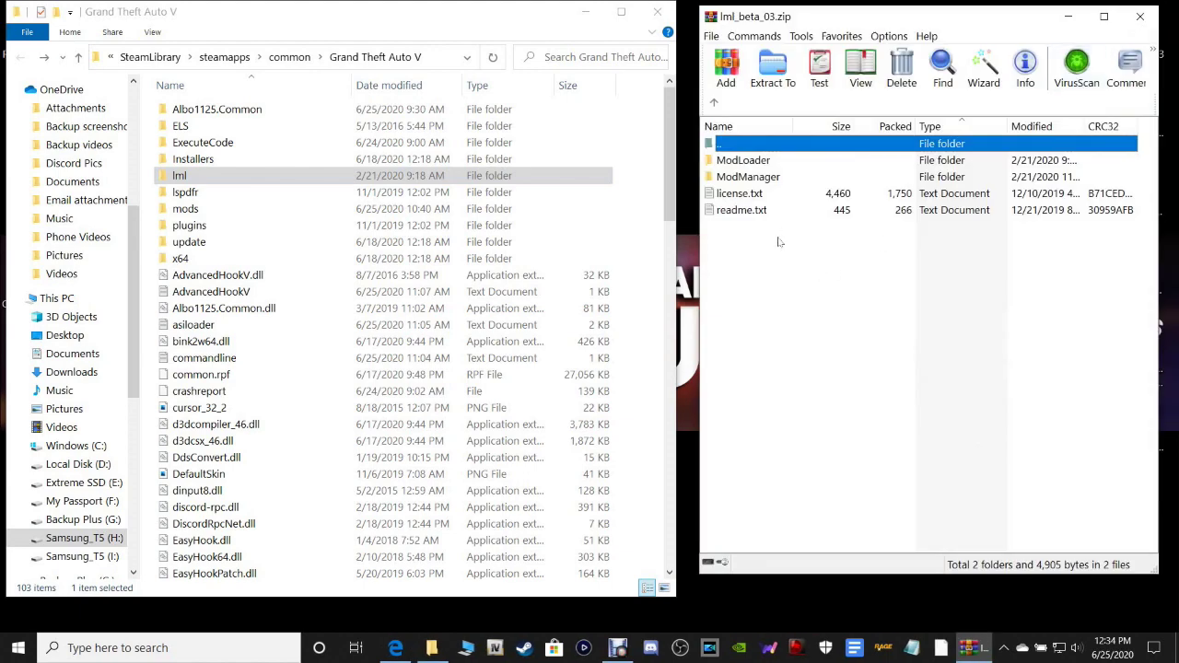
{"action": "left_click", "coordinate": [668, 237]}
{"action": "left_click", "coordinate": [493, 57]}
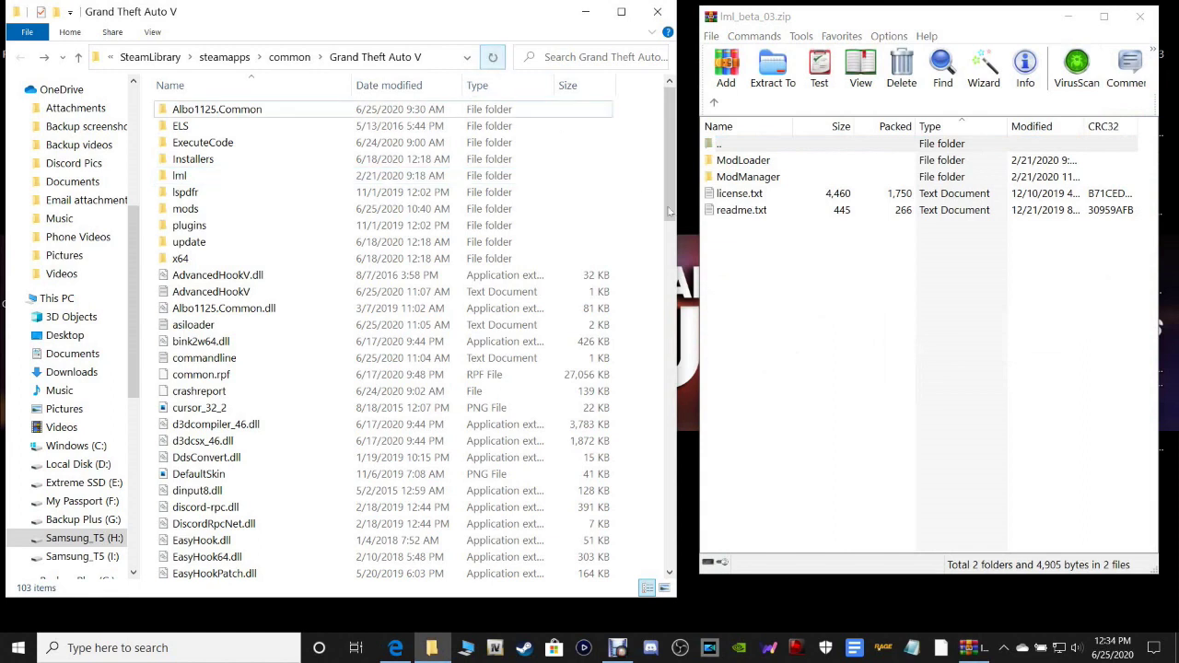
Step: Copy the ModManager folder from the archive into the Grand Theft Auto V folder and refresh the listing
{"action": "left_click", "coordinate": [741, 179]}
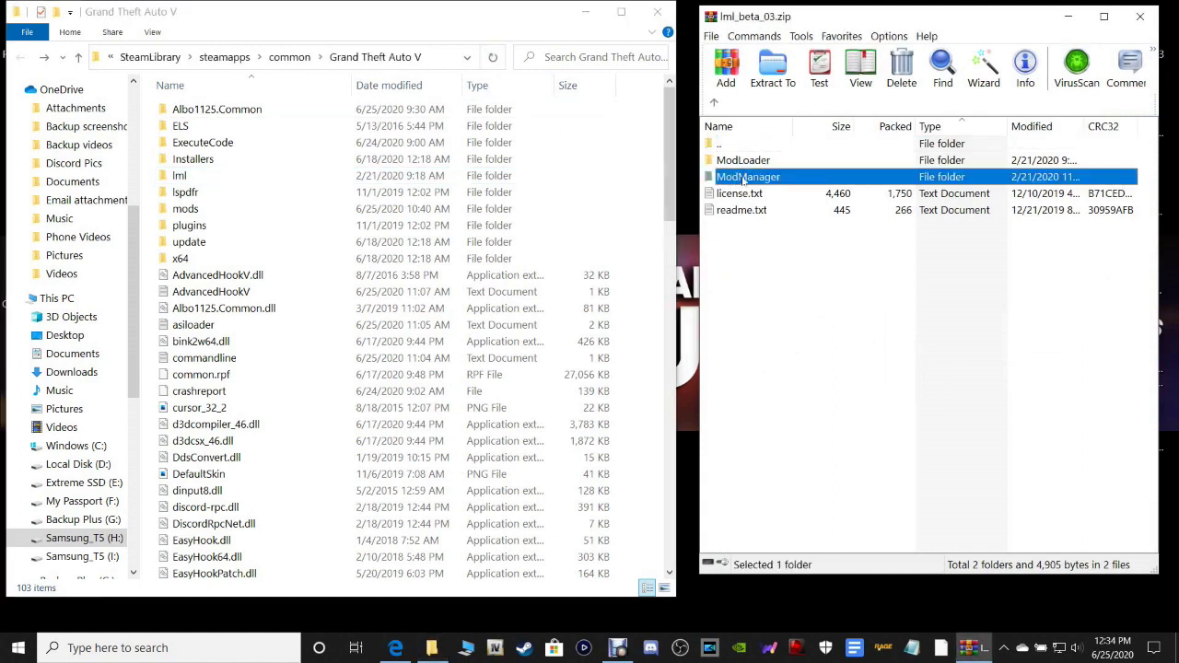
{"action": "left_click", "coordinate": [738, 162]}
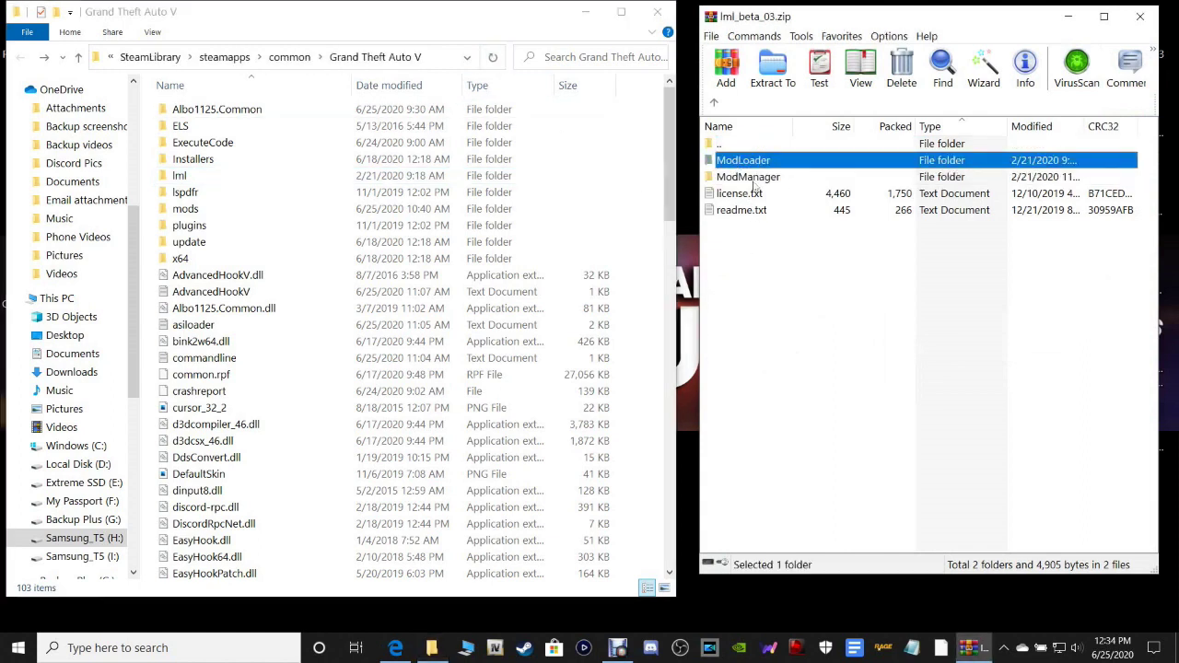
{"action": "left_click", "coordinate": [746, 179]}
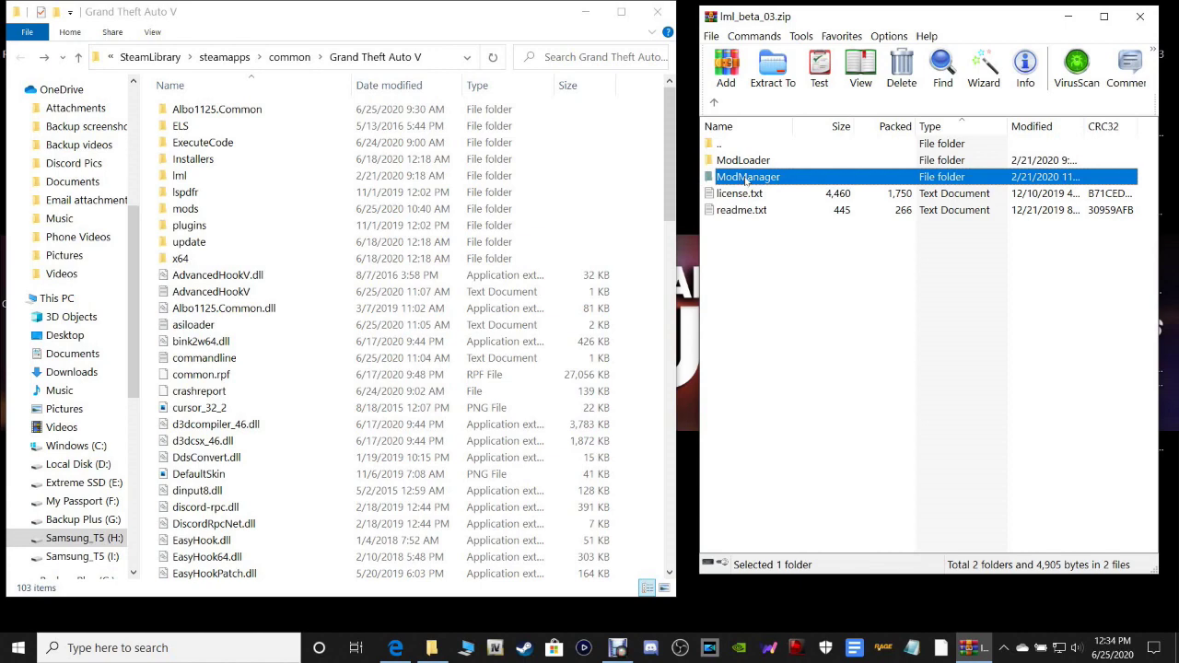
{"action": "double_click", "coordinate": [746, 179]}
{"action": "left_click", "coordinate": [711, 104]}
{"action": "left_click_drag", "start_coordinate": [635, 460], "coordinate": [635, 463]}
{"action": "left_click", "coordinate": [636, 458]}
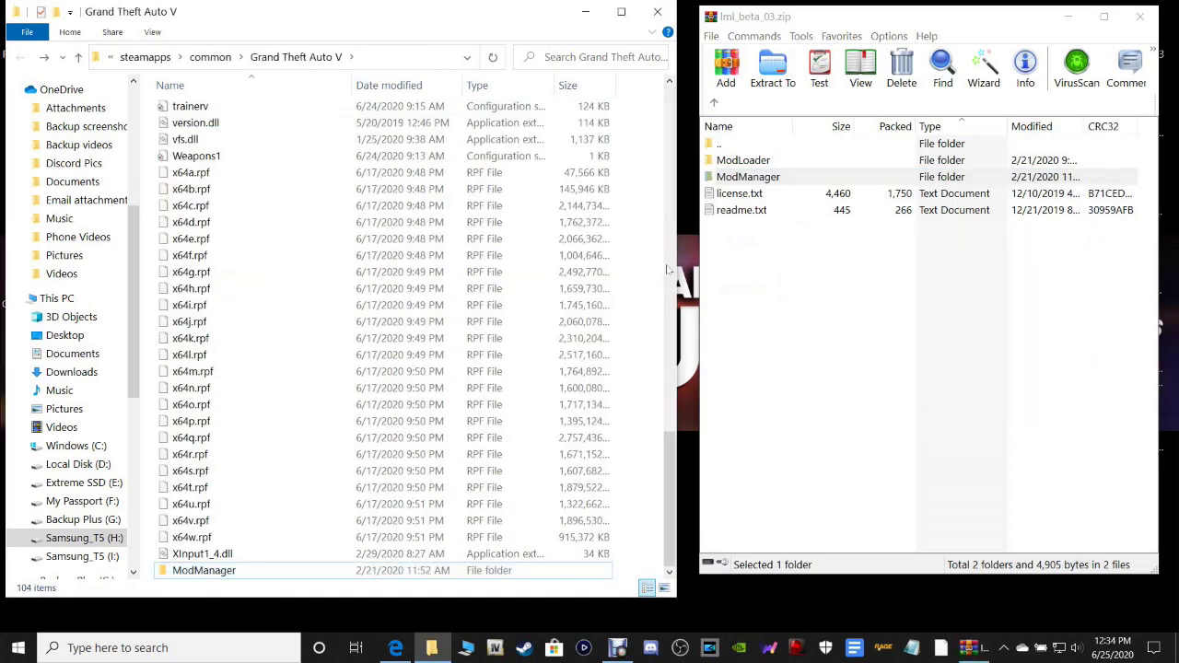
{"action": "left_click", "coordinate": [495, 57]}
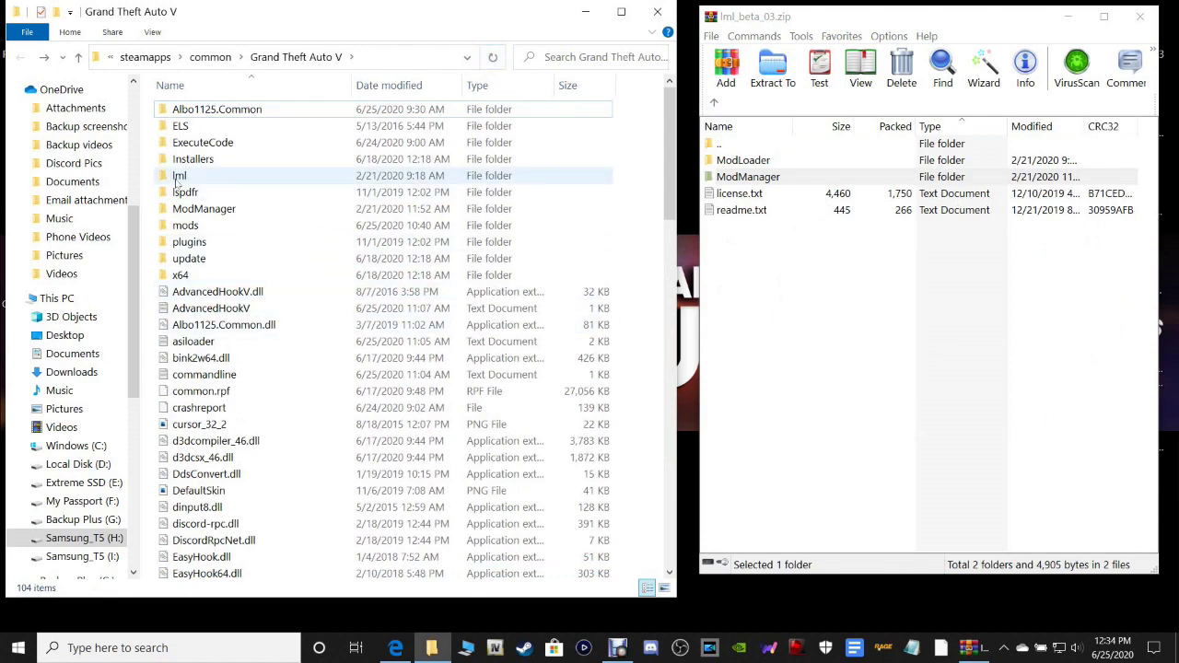
Step: Locate the ModManager.UI application inside the copied ModManager folder and return to the Grand Theft Auto V folder
{"action": "double_click", "coordinate": [210, 213]}
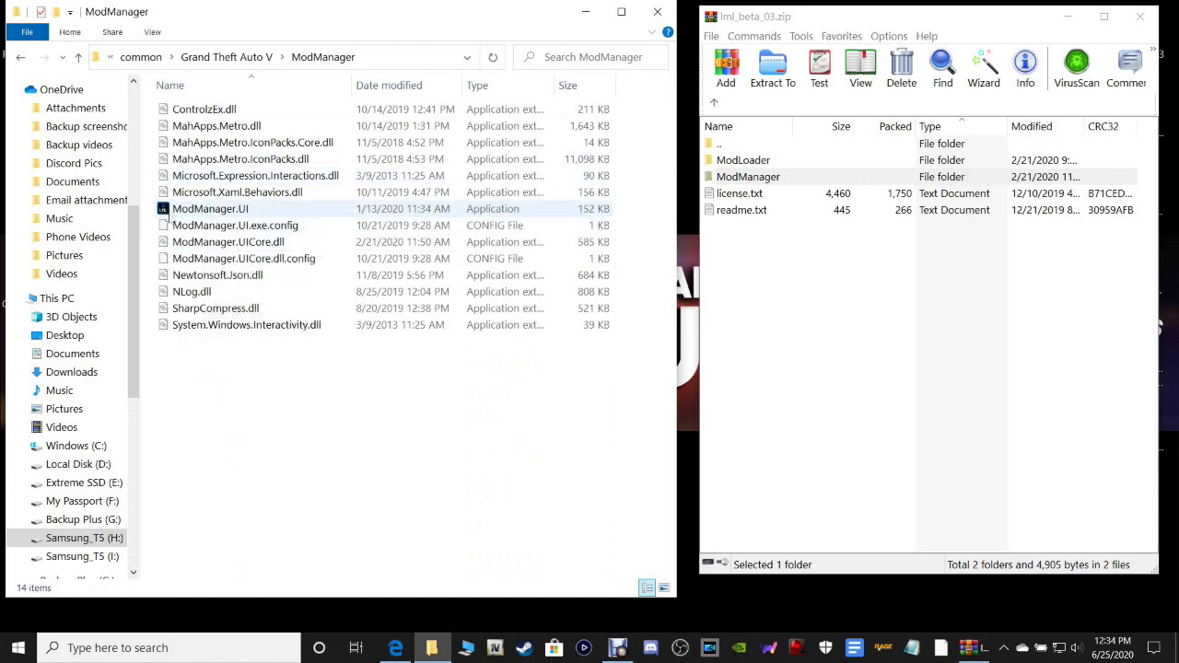
{"action": "left_click", "coordinate": [206, 211]}
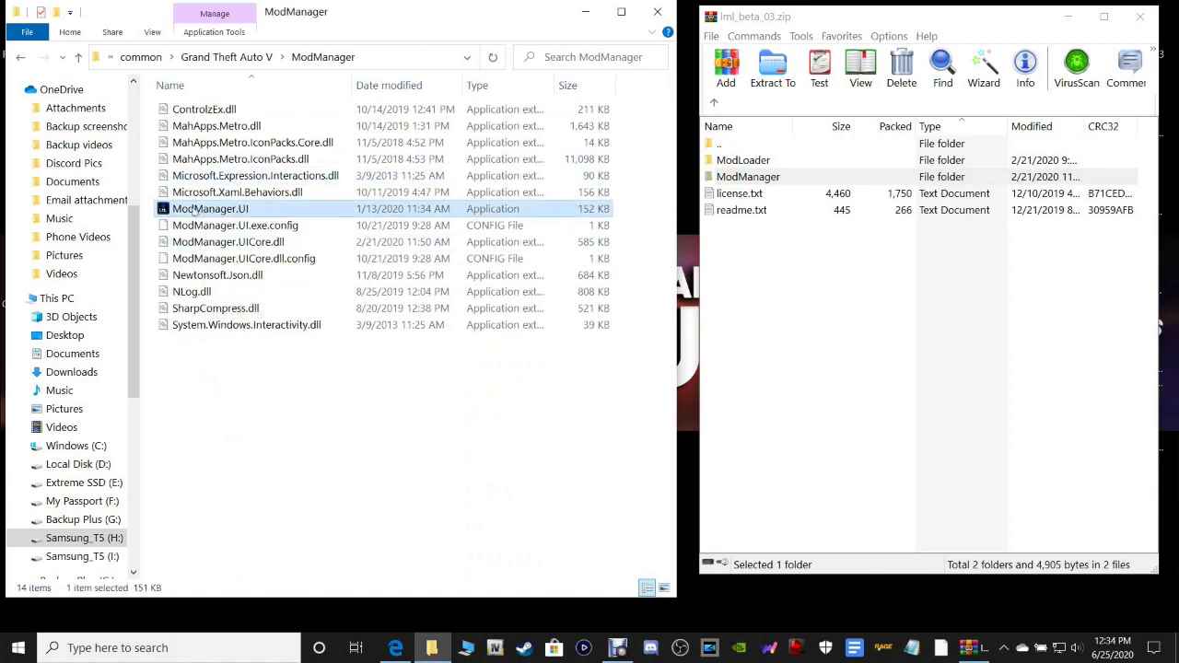
{"action": "left_click", "coordinate": [21, 58]}
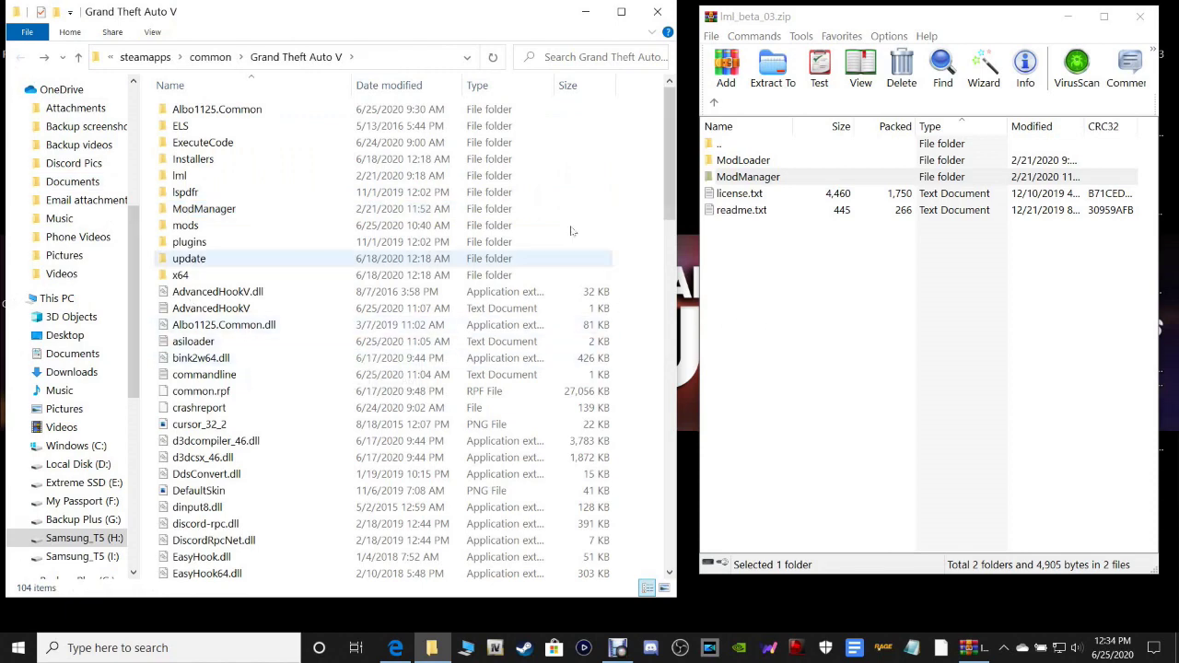
Step: Close the lml_beta_03 archive window
{"action": "left_click", "coordinate": [742, 211]}
{"action": "left_click", "coordinate": [852, 244]}
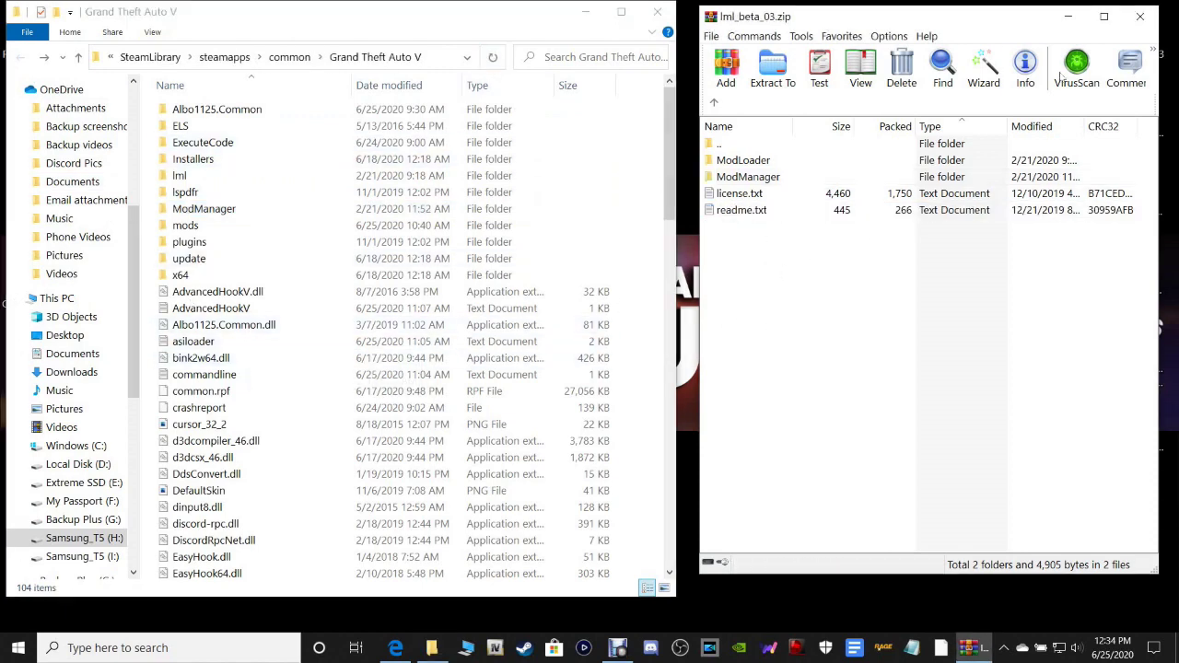
{"action": "left_click", "coordinate": [1139, 15]}
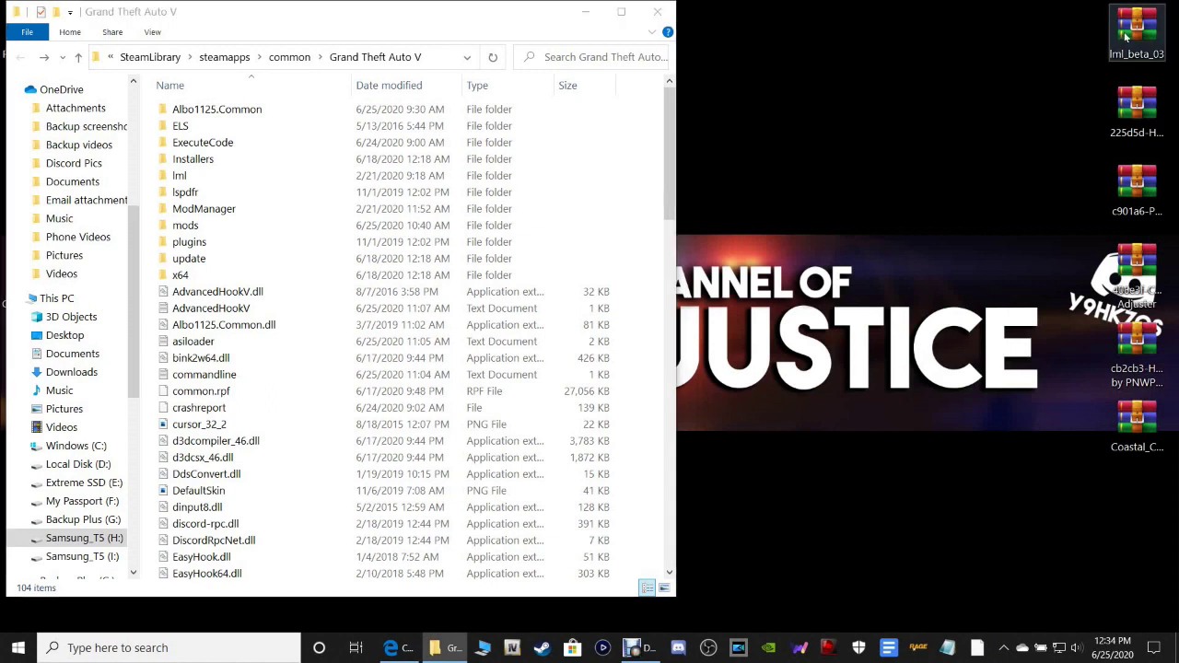
Step: Delete the lml_beta_03 archive from the desktop and move the HeapAdjuster-ini archive into its place
{"action": "right_click", "coordinate": [1125, 36]}
{"action": "left_click", "coordinate": [1012, 366]}
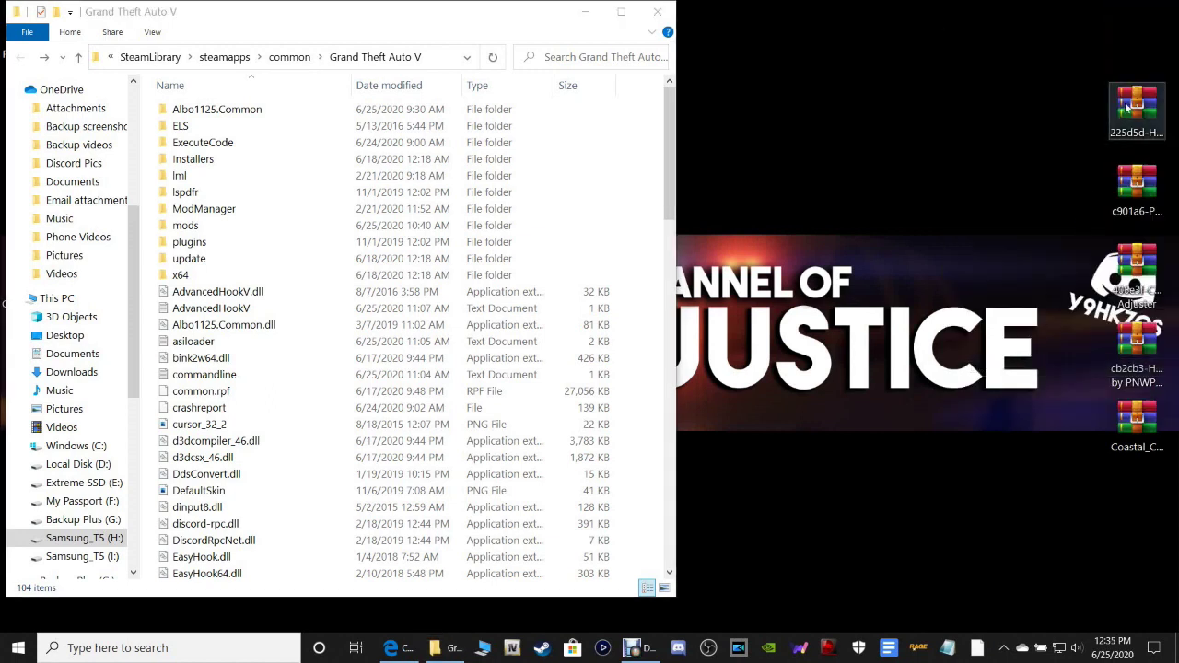
{"action": "left_click_drag", "start_coordinate": [1125, 107], "coordinate": [1134, 41]}
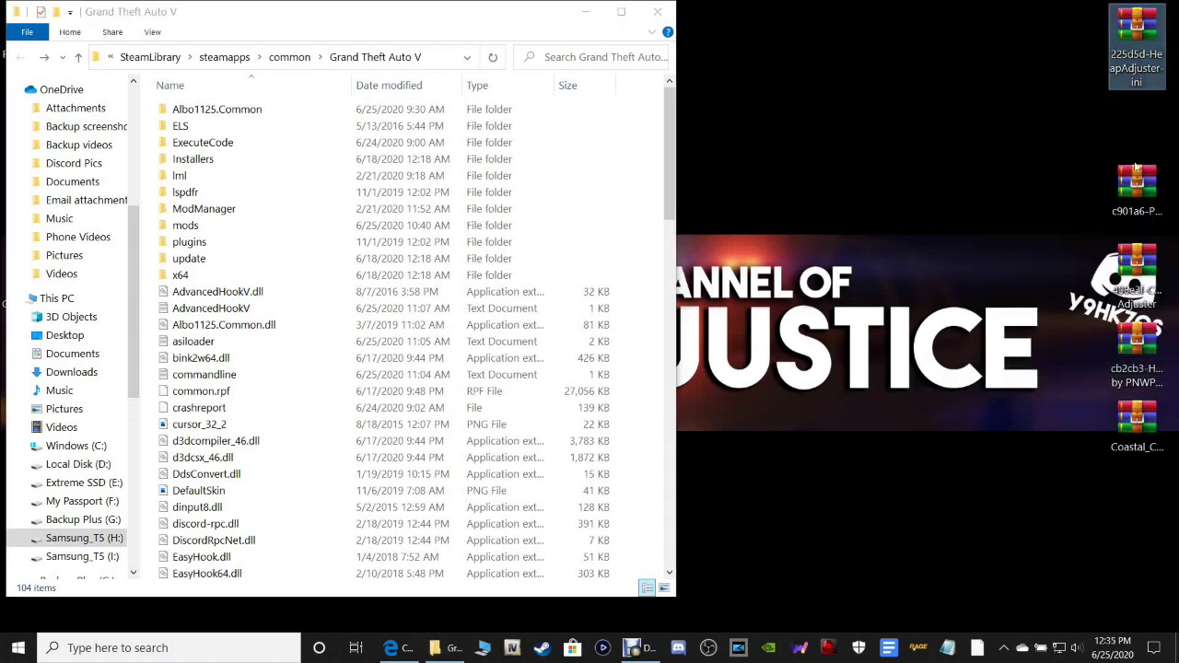
{"action": "left_click", "coordinate": [1103, 290]}
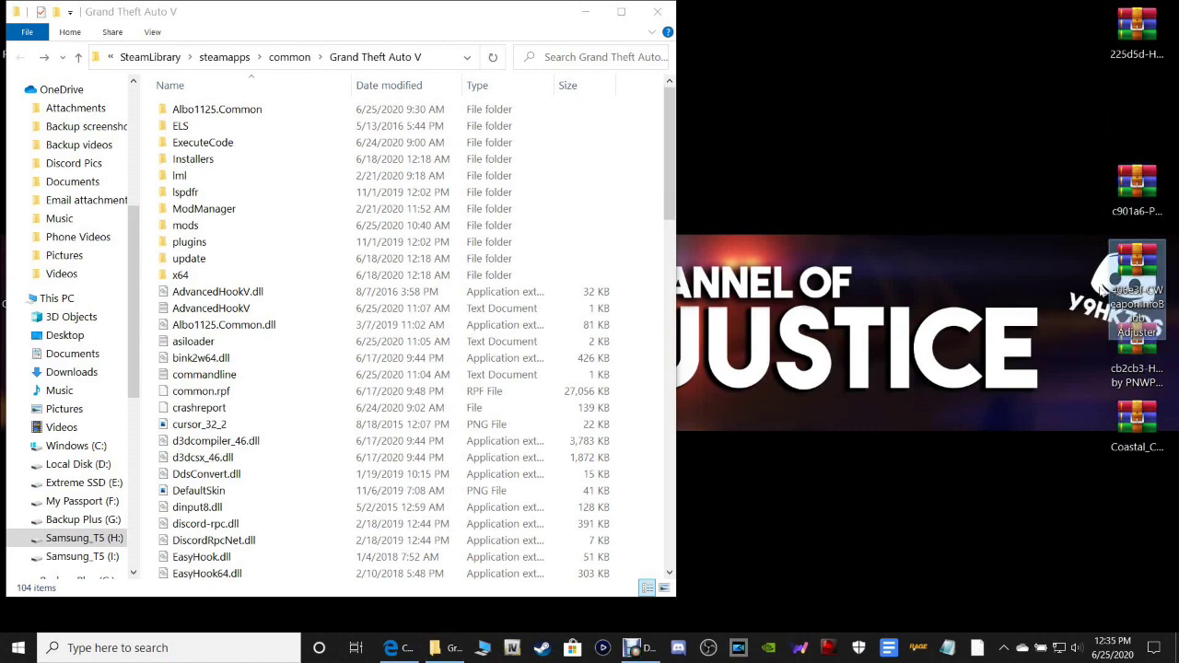
{"action": "left_click", "coordinate": [1134, 348]}
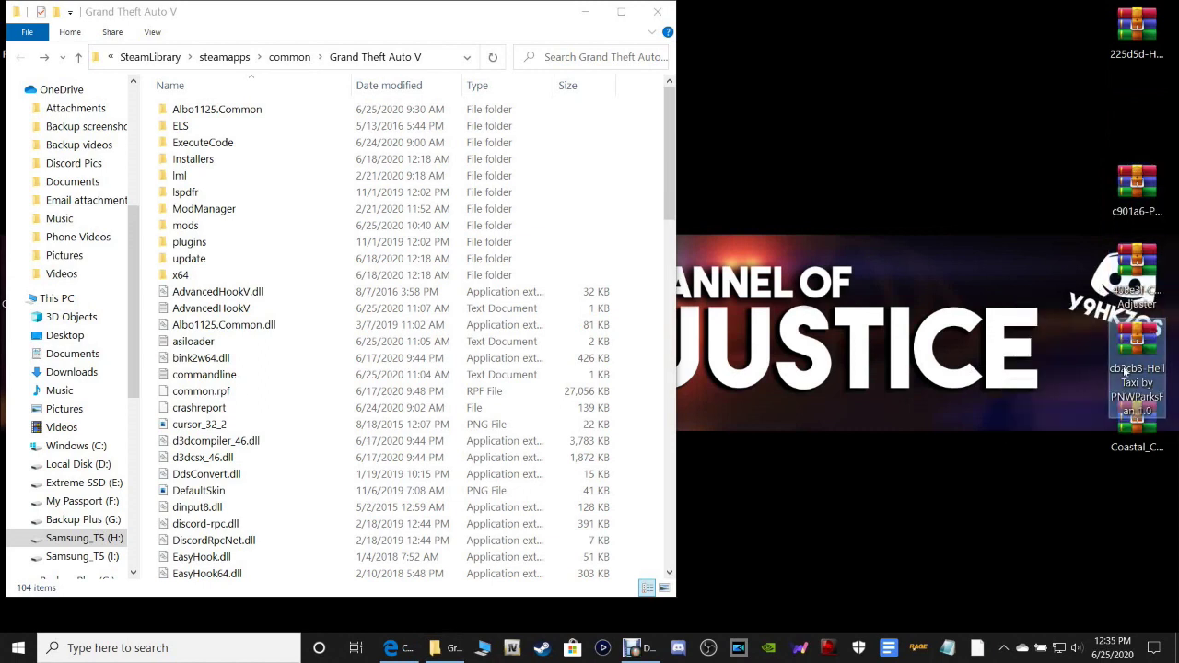
{"action": "left_click_drag", "start_coordinate": [1136, 277], "coordinate": [1147, 34]}
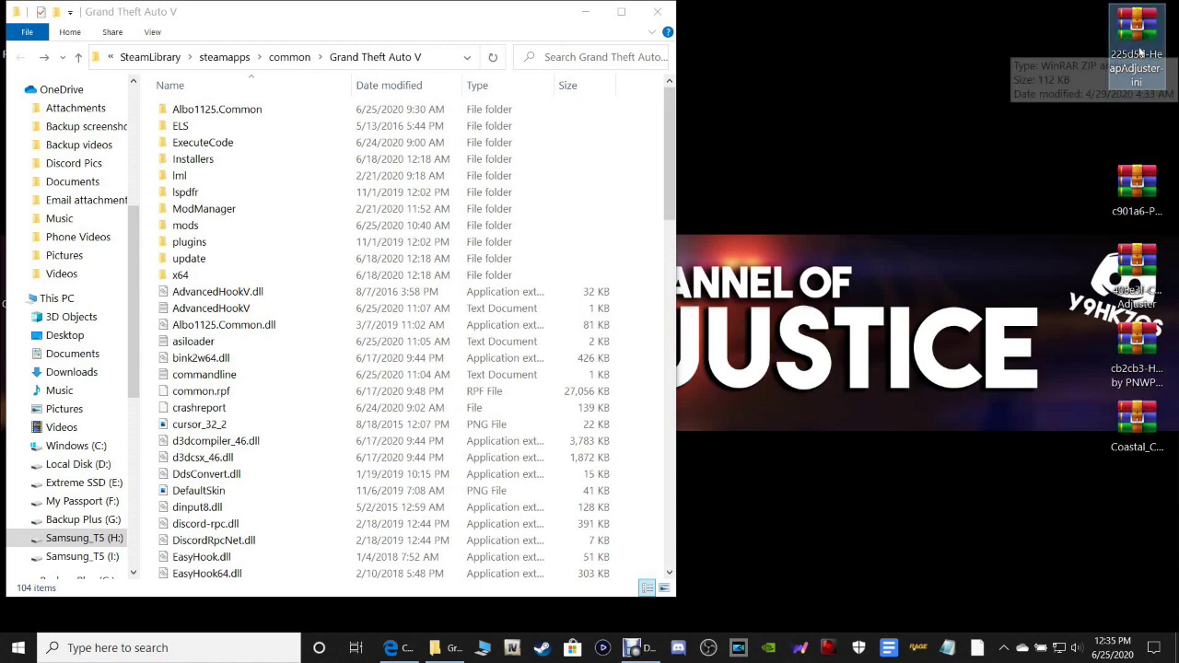
Step: Copy both HeapAdjuster files from the HeapAdjuster-ini archive into the Grand Theft Auto V folder and refresh the listing
{"action": "double_click", "coordinate": [1138, 52]}
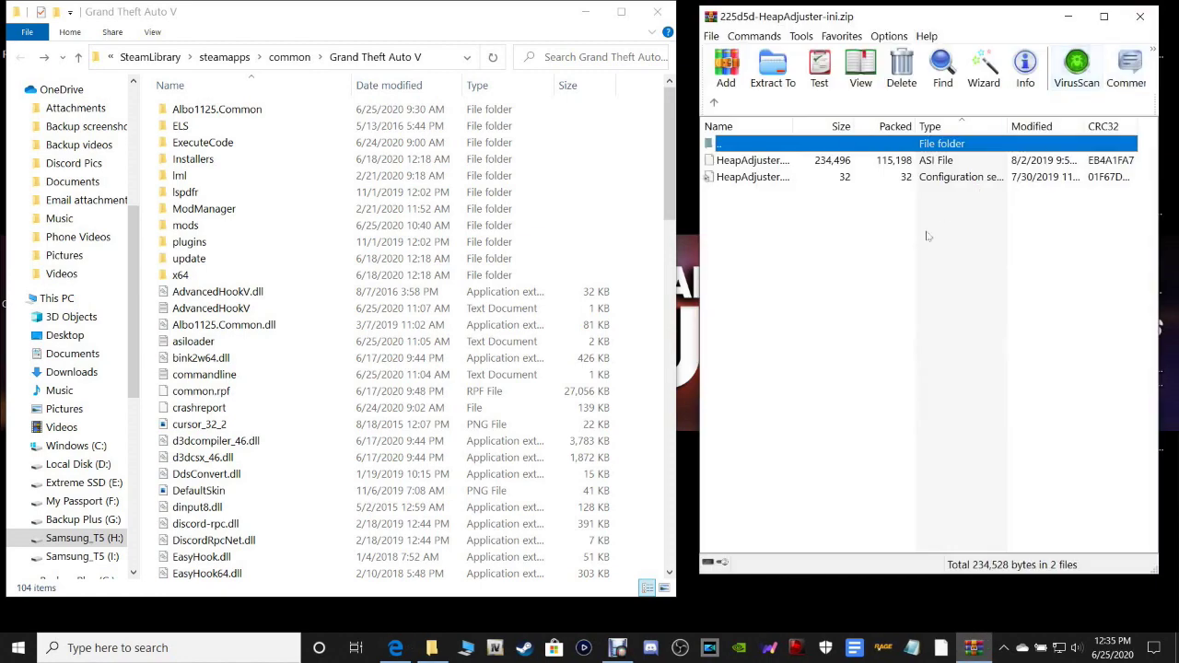
{"action": "left_click_drag", "start_coordinate": [836, 247], "coordinate": [771, 168]}
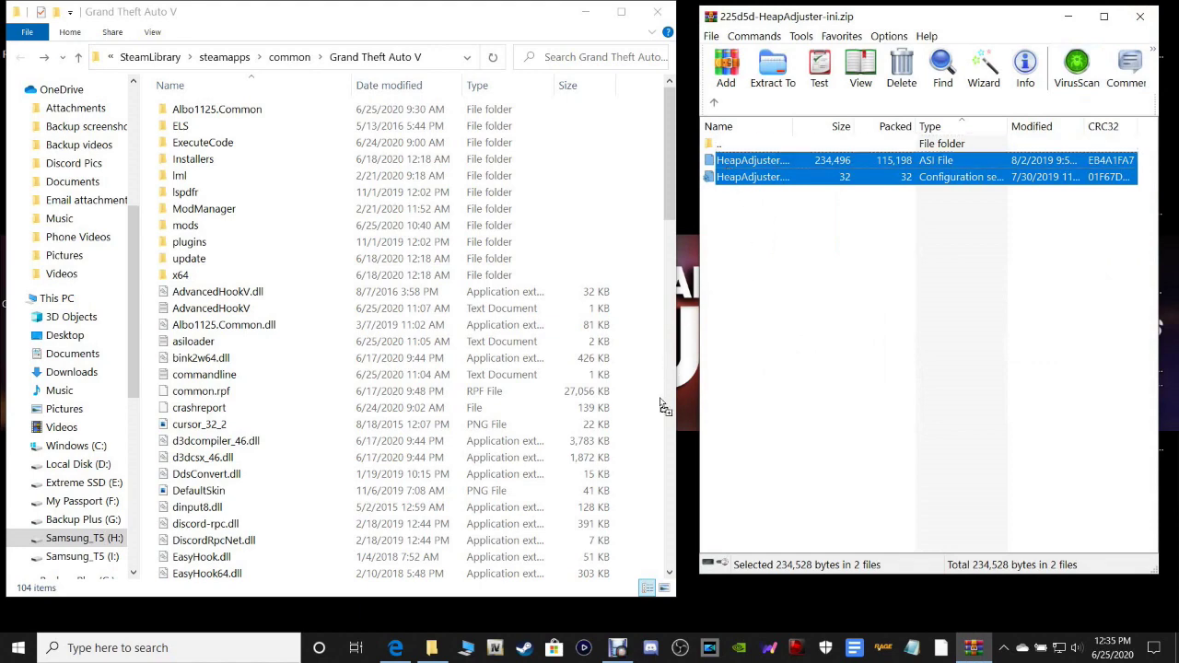
{"action": "left_click_drag", "start_coordinate": [632, 470], "coordinate": [631, 469]}
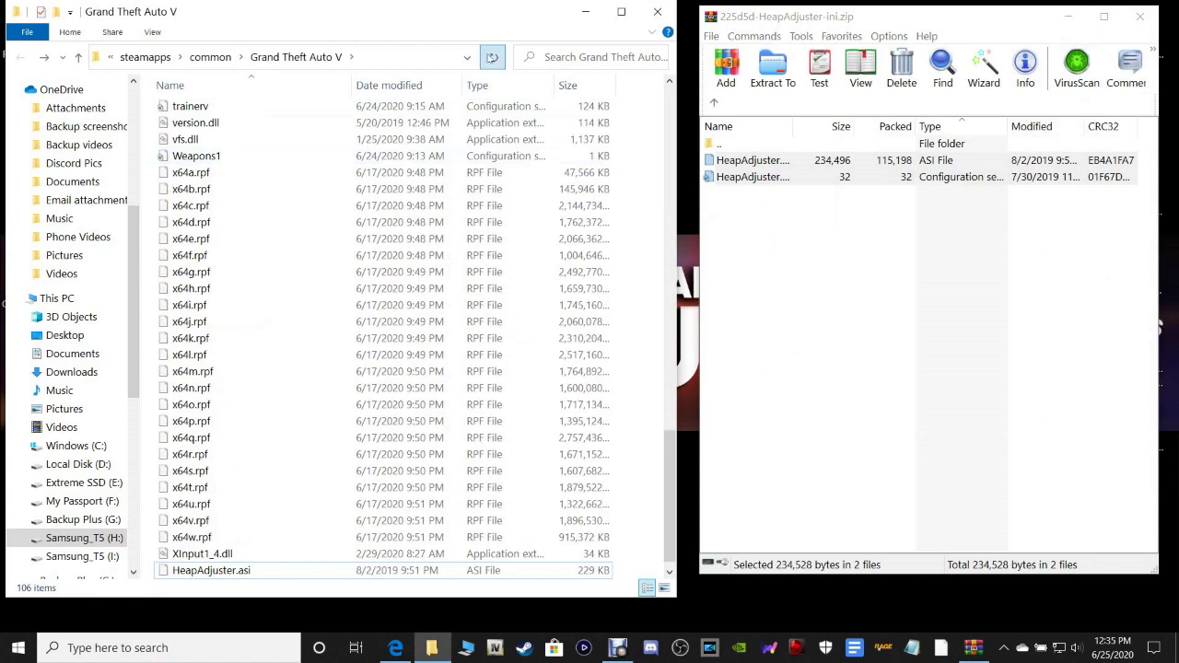
{"action": "left_click", "coordinate": [494, 56]}
Step: Close the HeapAdjuster-ini archive and delete it from the desktop
{"action": "left_click", "coordinate": [940, 306]}
{"action": "left_click", "coordinate": [1128, 23]}
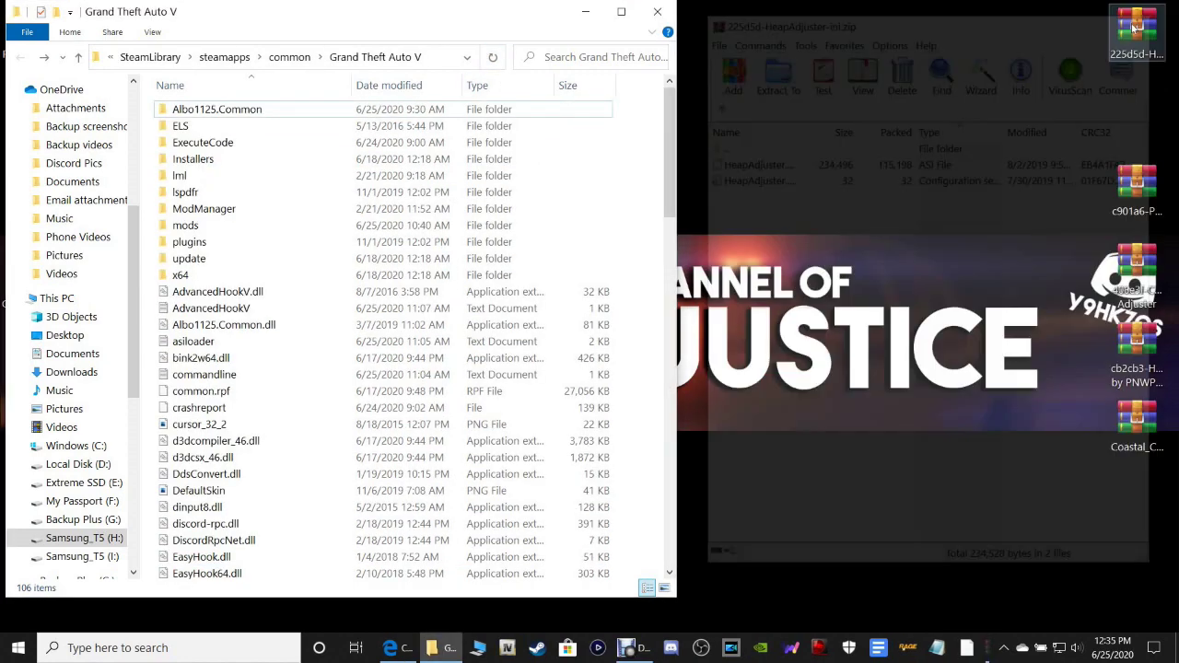
{"action": "right_click", "coordinate": [1137, 20]}
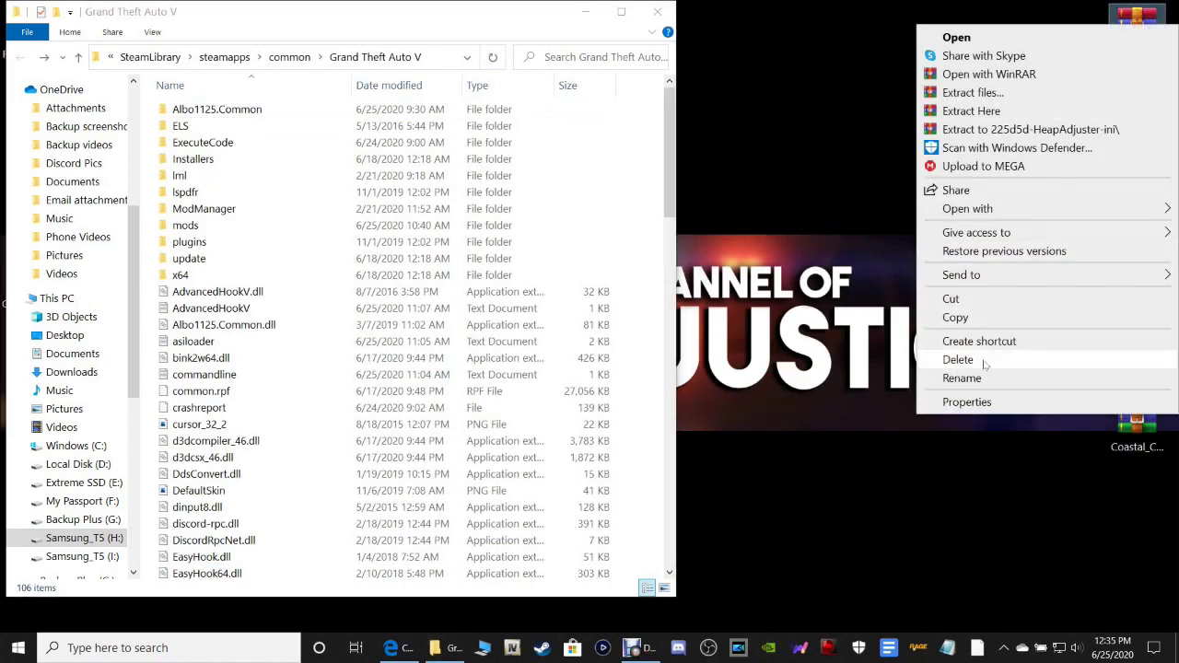
{"action": "left_click", "coordinate": [985, 364]}
Step: Copy the PackfileLimitAdjuster ASI and configuration files, without ReadMe.txt, into the Grand Theft Auto V folder and refresh the listing
{"action": "left_click_drag", "start_coordinate": [1138, 171], "coordinate": [1138, 94]}
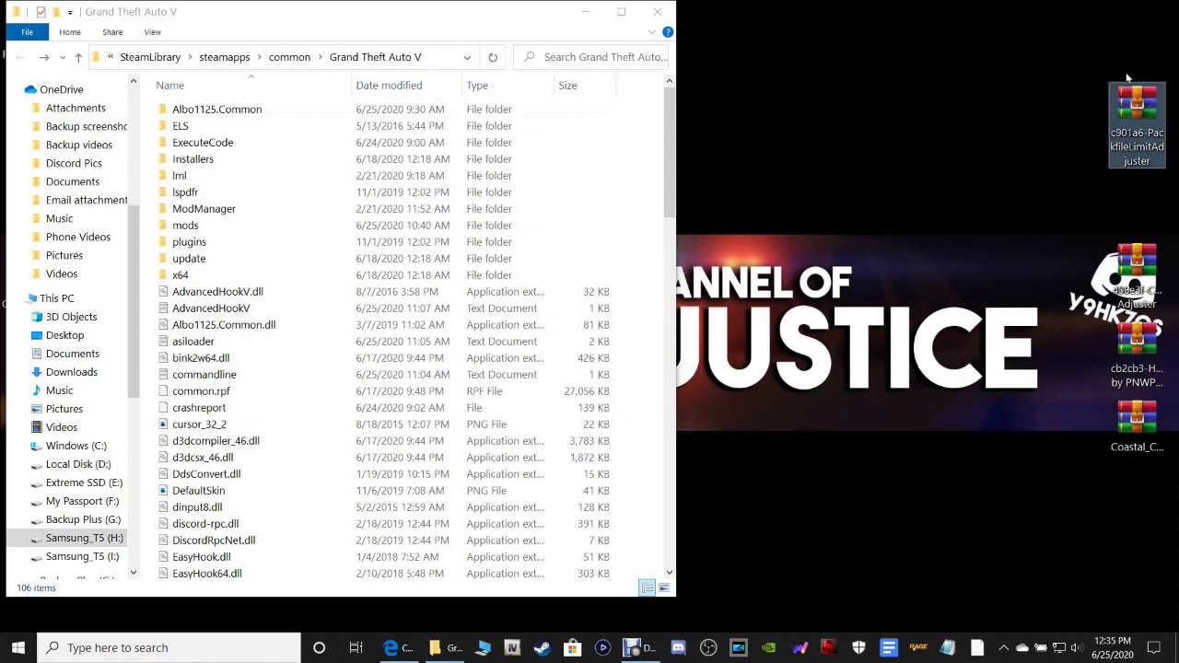
{"action": "double_click", "coordinate": [1126, 112]}
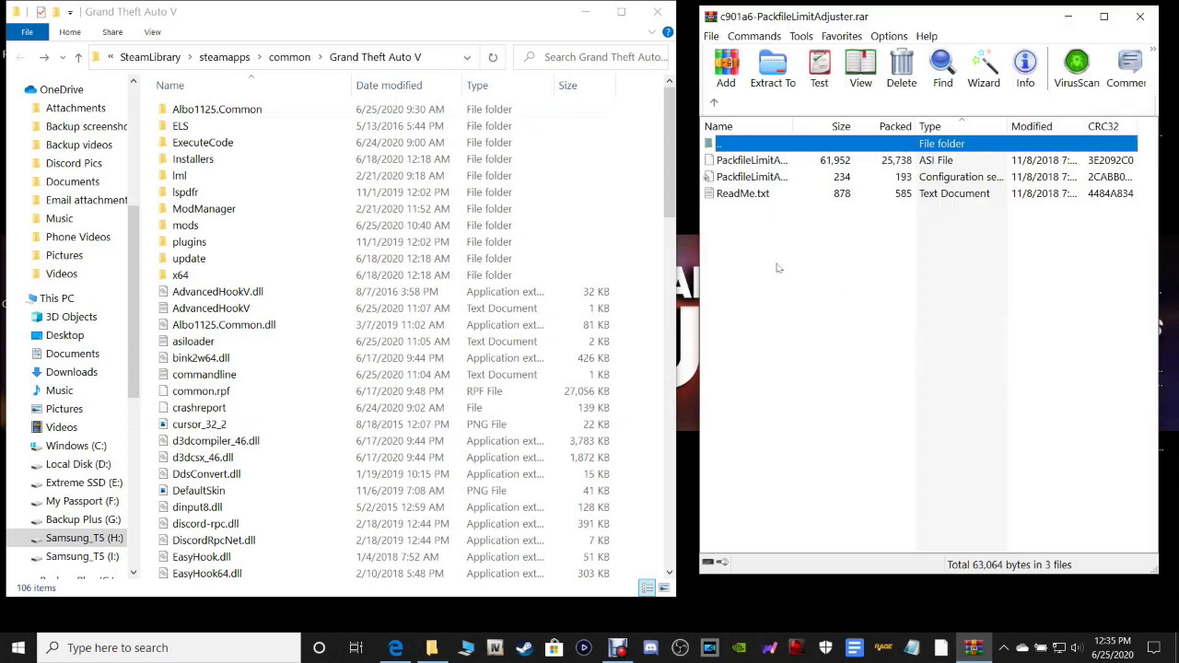
{"action": "left_click_drag", "start_coordinate": [776, 268], "coordinate": [746, 194]}
{"action": "left_click", "coordinate": [747, 194], "text": "ctrl"}
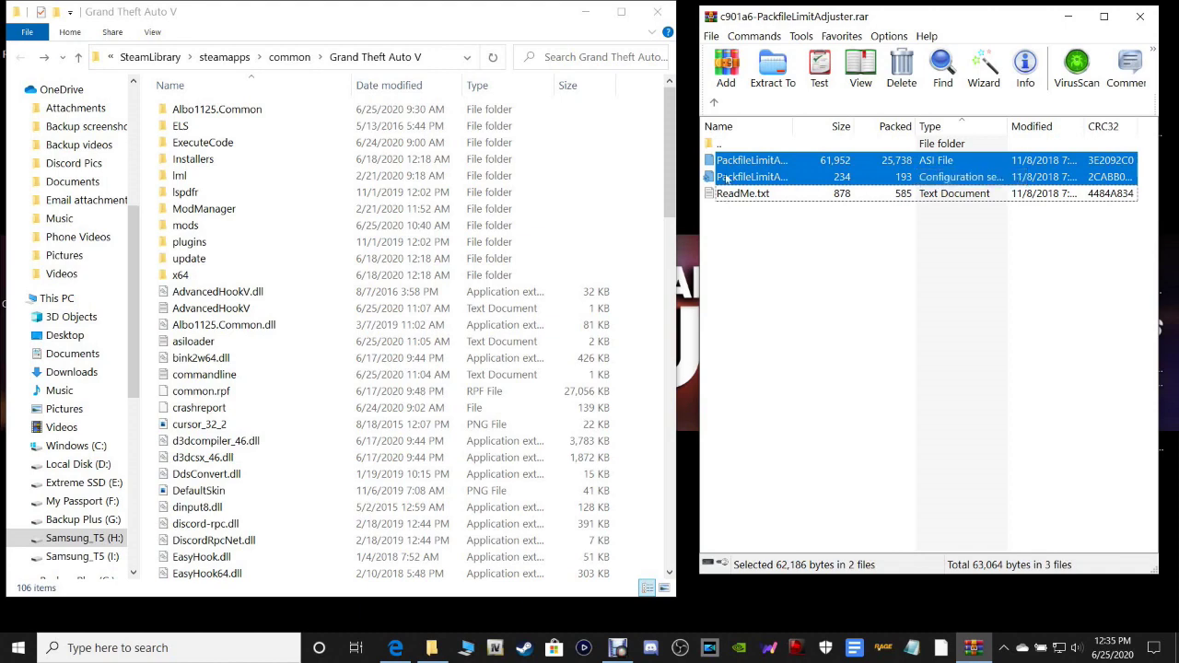
{"action": "left_click_drag", "start_coordinate": [728, 170], "coordinate": [632, 486]}
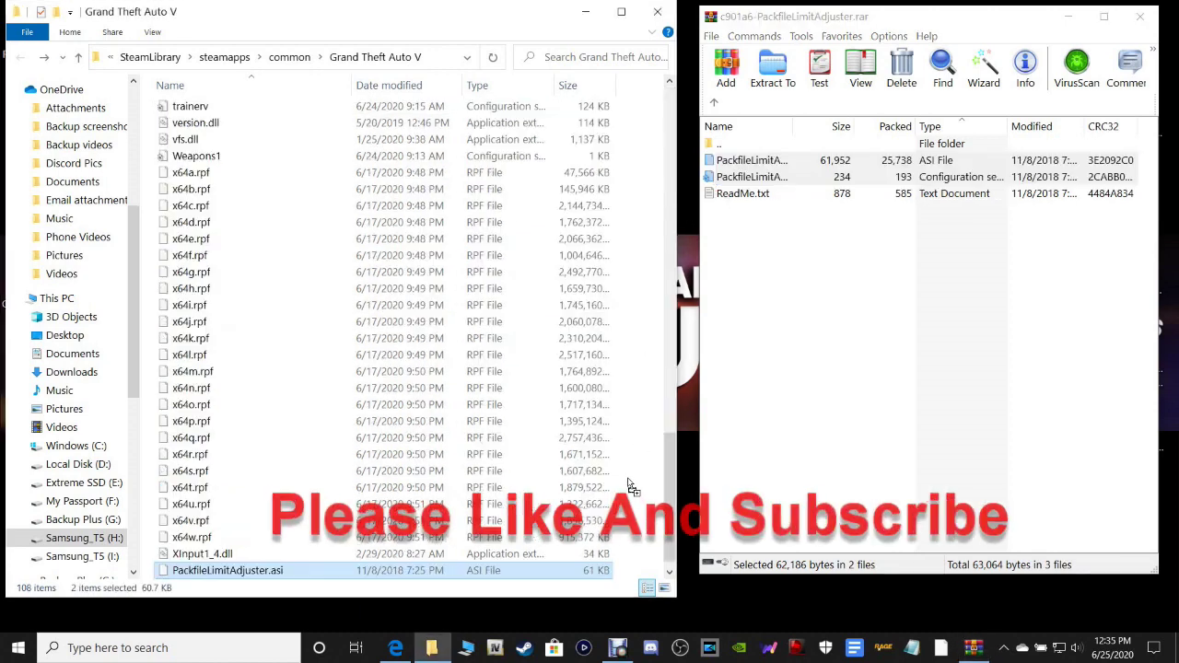
{"action": "left_click", "coordinate": [492, 57]}
Step: Close the PackfileLimitAdjuster archive and delete it from the desktop
{"action": "left_click", "coordinate": [742, 234]}
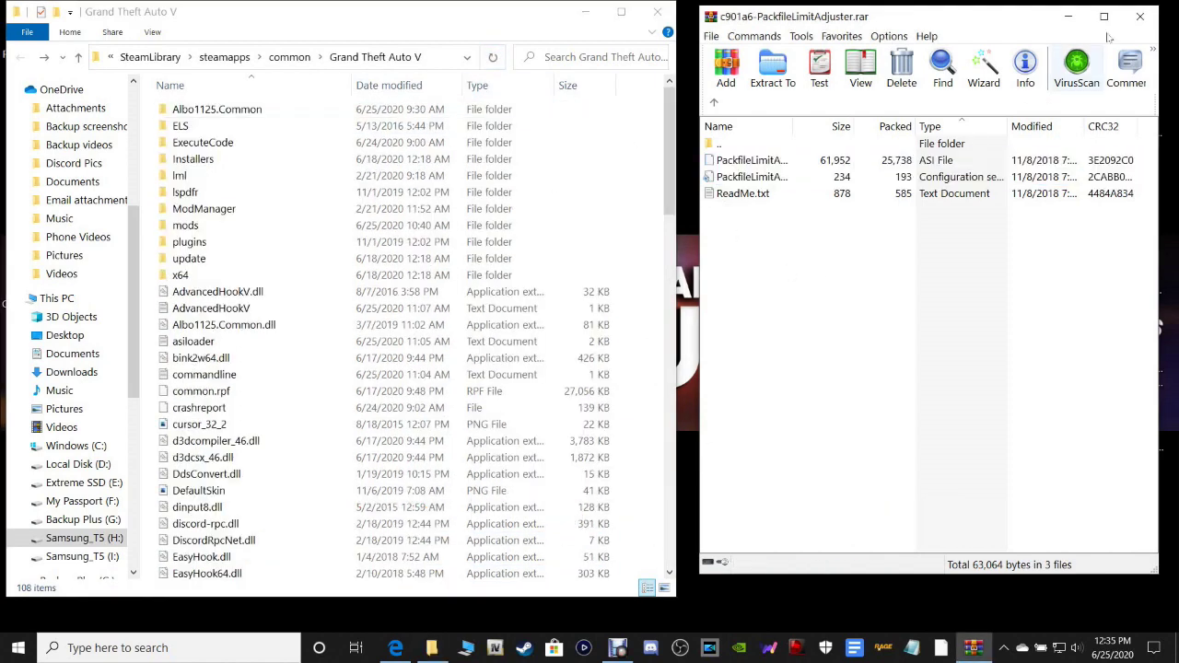
{"action": "left_click", "coordinate": [1139, 16]}
{"action": "right_click", "coordinate": [1134, 99]}
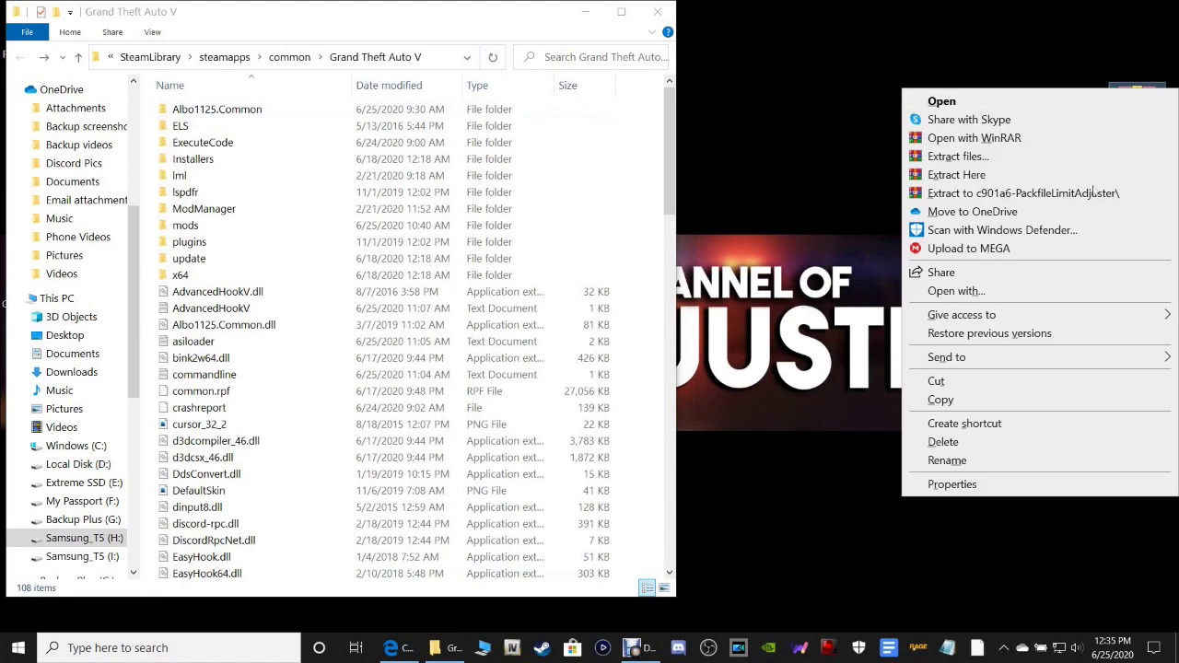
{"action": "left_click", "coordinate": [943, 441]}
Step: Copy both CWeaponInfoBlob Adjuster files from their archive into the Grand Theft Auto V folder and refresh the listing
{"action": "left_click_drag", "start_coordinate": [1136, 264], "coordinate": [1117, 169]}
{"action": "double_click", "coordinate": [1132, 191]}
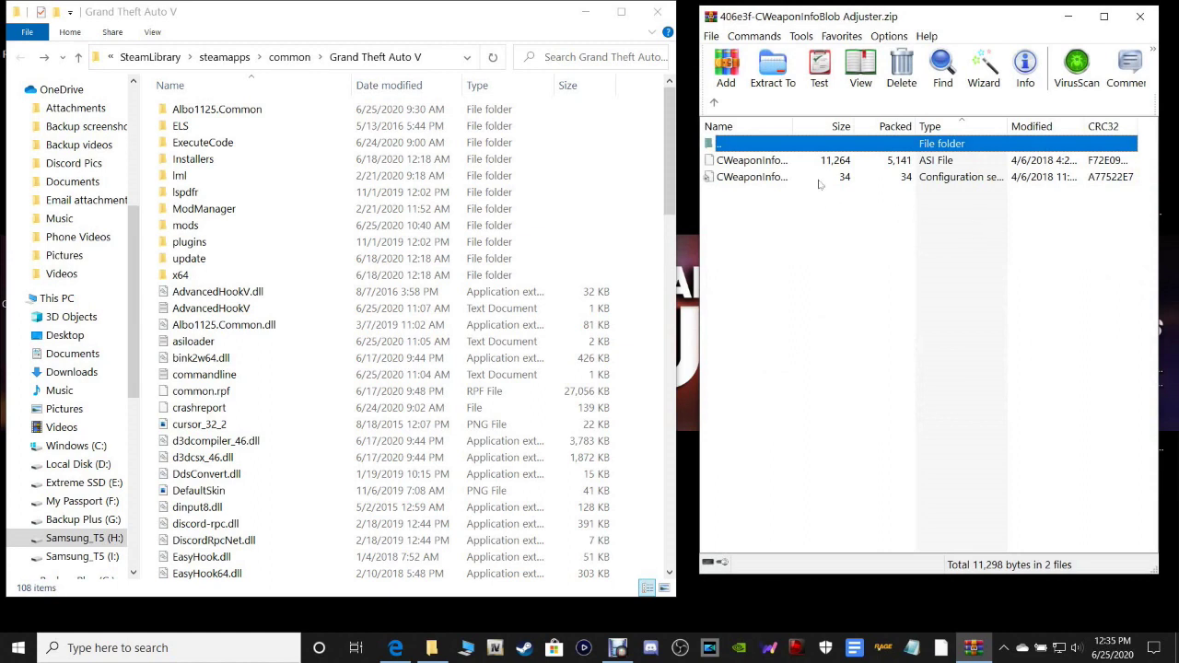
{"action": "left_click_drag", "start_coordinate": [746, 273], "coordinate": [741, 163]}
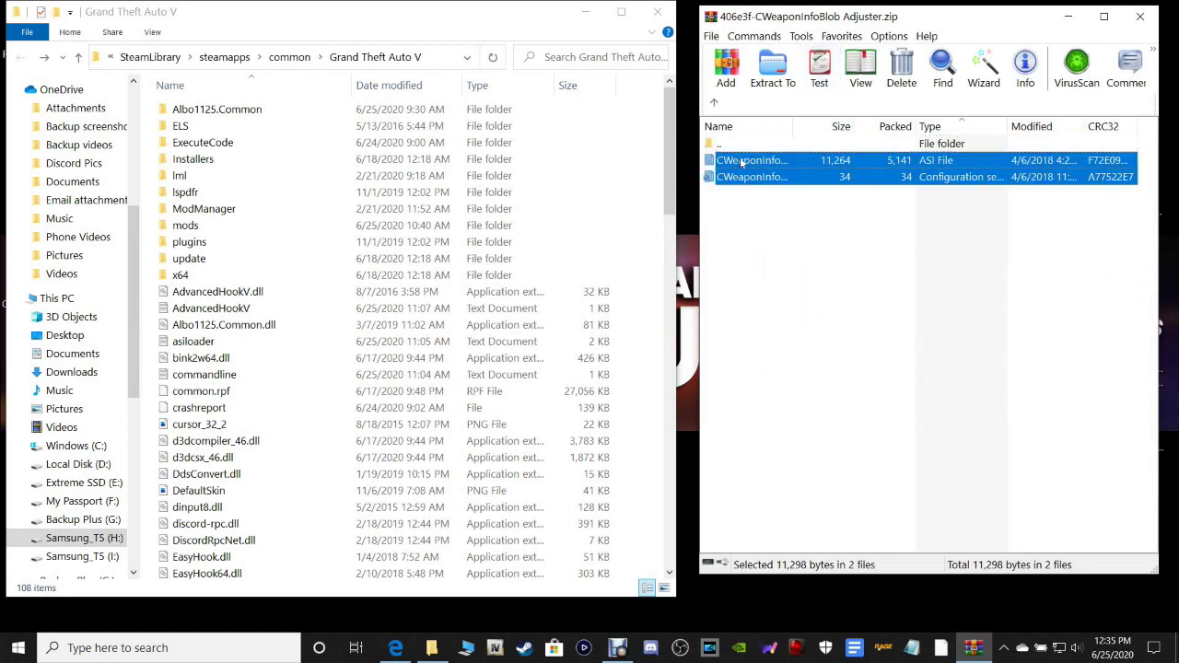
{"action": "left_click_drag", "start_coordinate": [635, 493], "coordinate": [634, 493]}
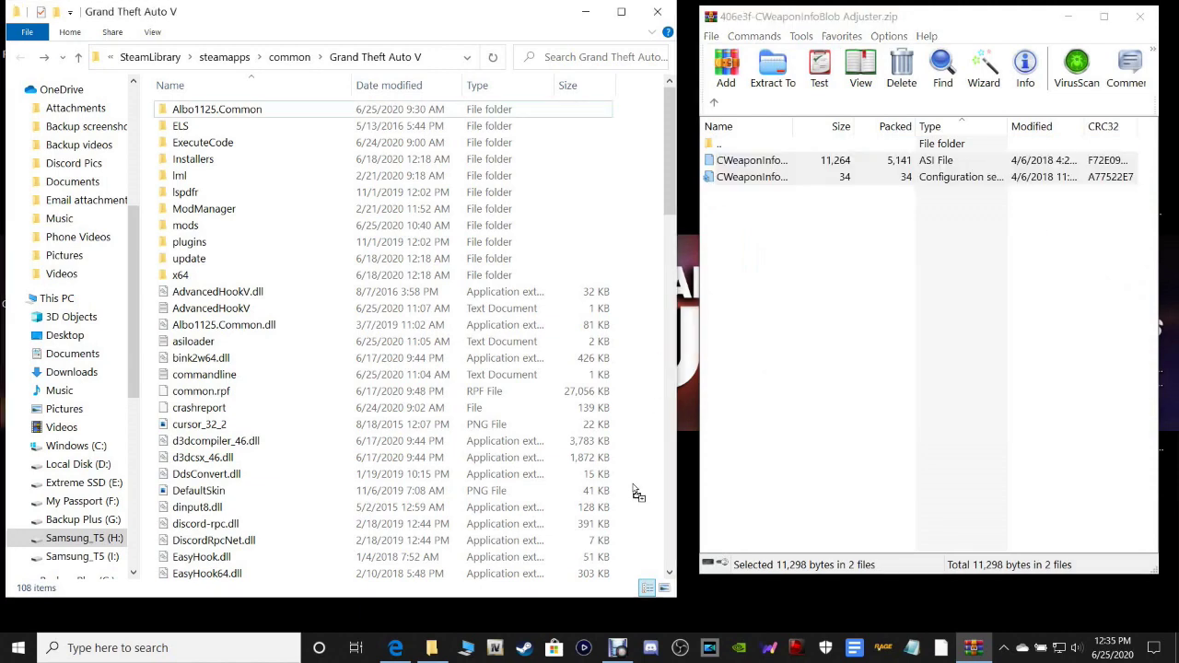
{"action": "left_click", "coordinate": [665, 408]}
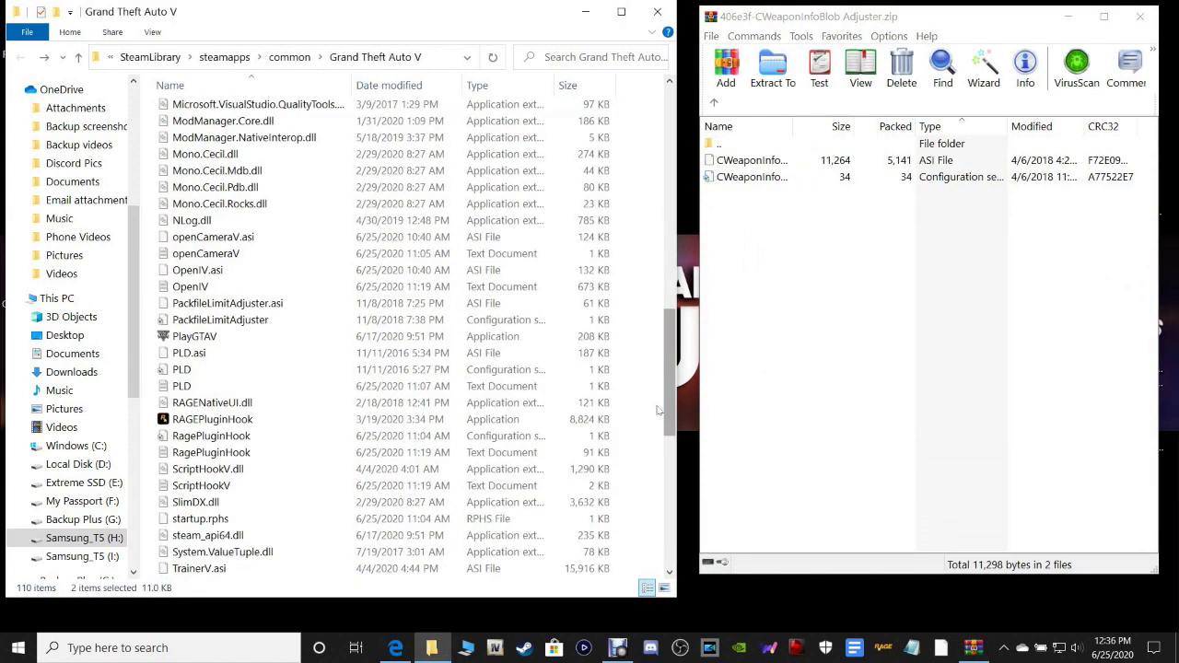
{"action": "left_click", "coordinate": [652, 404]}
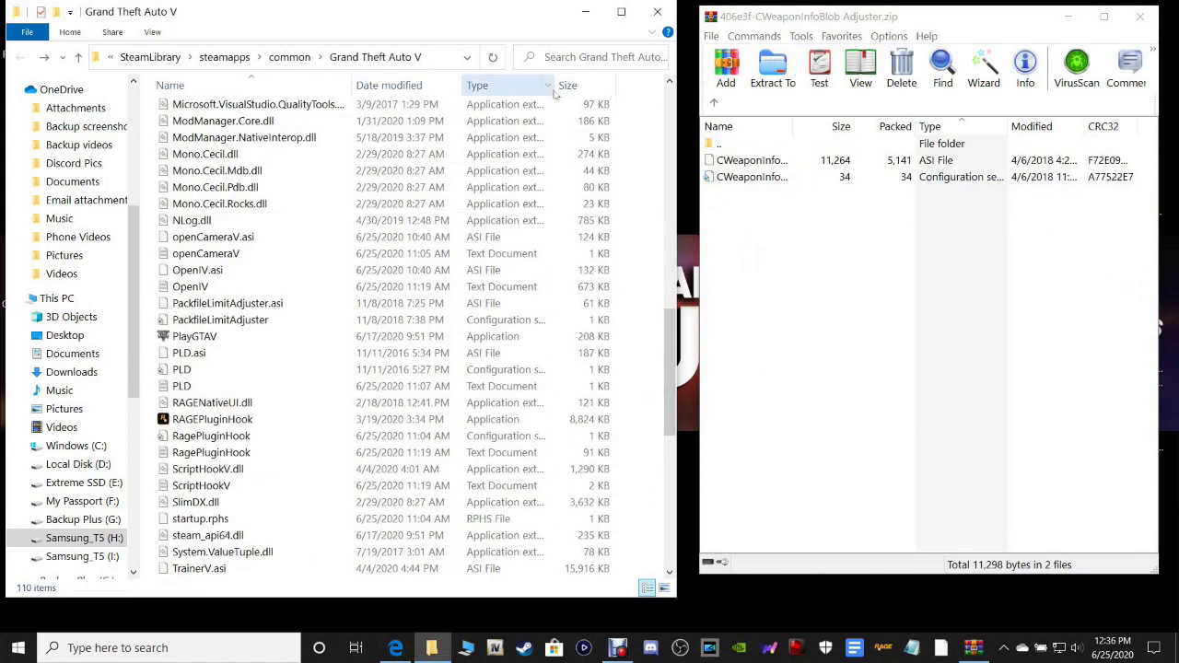
{"action": "left_click", "coordinate": [492, 57]}
Step: Close the CWeaponInfoBlob Adjuster archive and delete it from the desktop
{"action": "left_click", "coordinate": [1038, 120]}
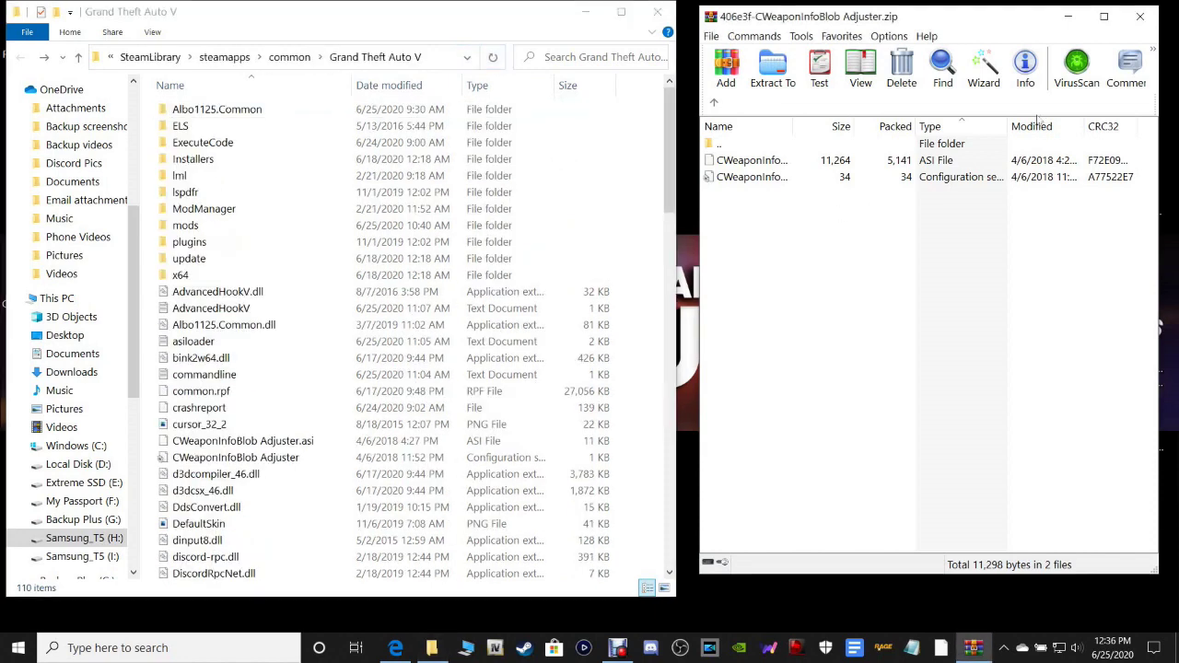
{"action": "left_click", "coordinate": [1139, 16]}
{"action": "right_click", "coordinate": [1133, 168]}
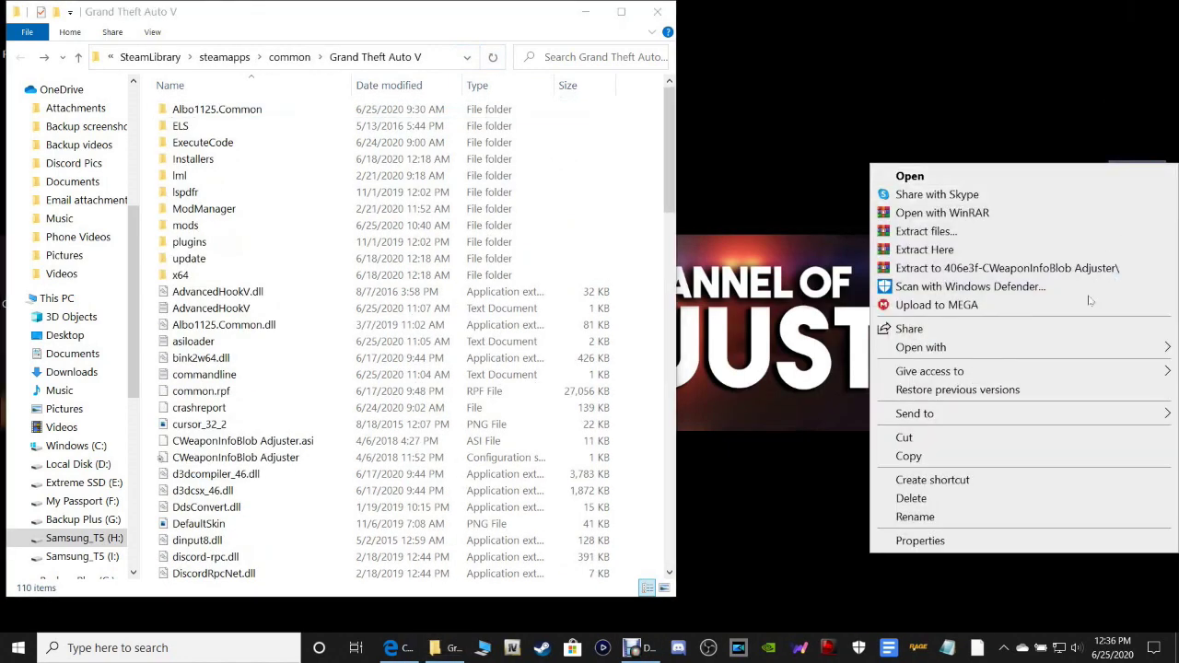
{"action": "left_click", "coordinate": [921, 500]}
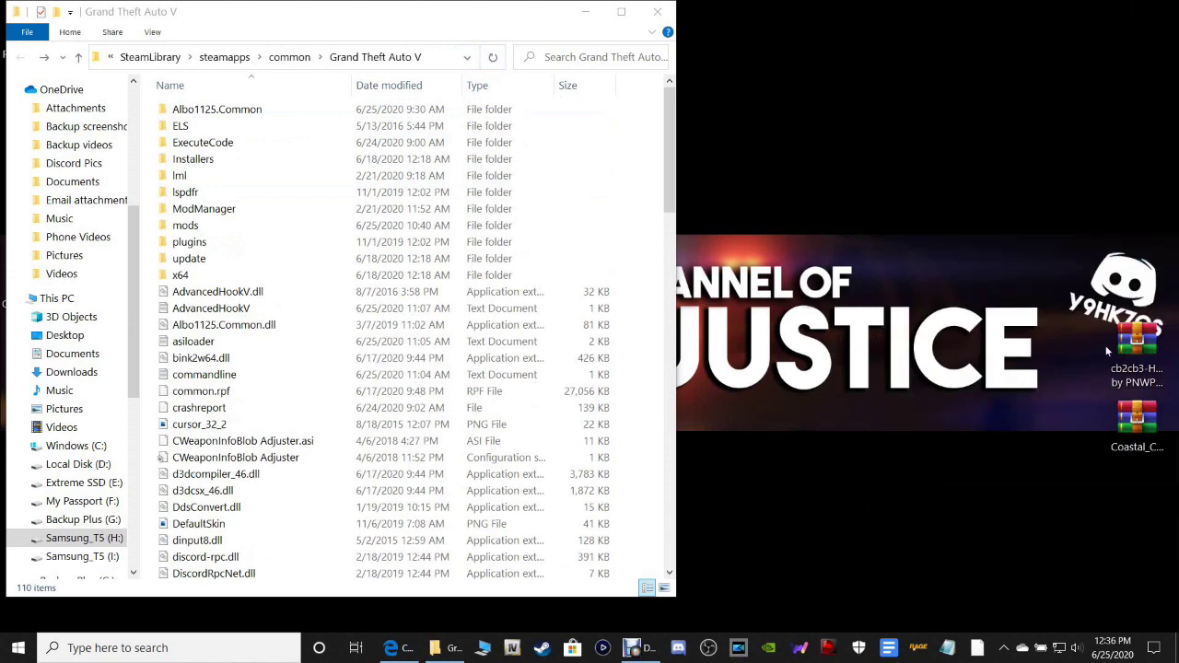
Step: Move the HeliTaxi and Coastal_Callouts_1.2c_PLUGIN archives higher up on the desktop
{"action": "left_click_drag", "start_coordinate": [1107, 350], "coordinate": [1108, 158]}
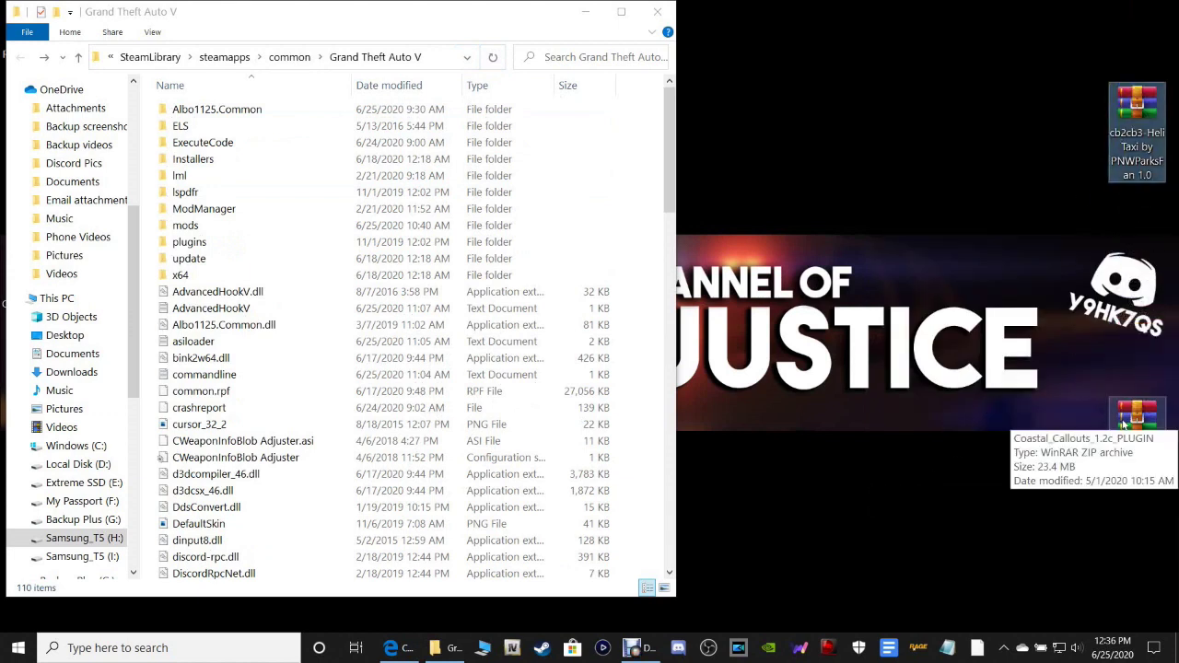
{"action": "left_click_drag", "start_coordinate": [1123, 423], "coordinate": [1110, 267]}
{"action": "left_click", "coordinate": [1109, 142]}
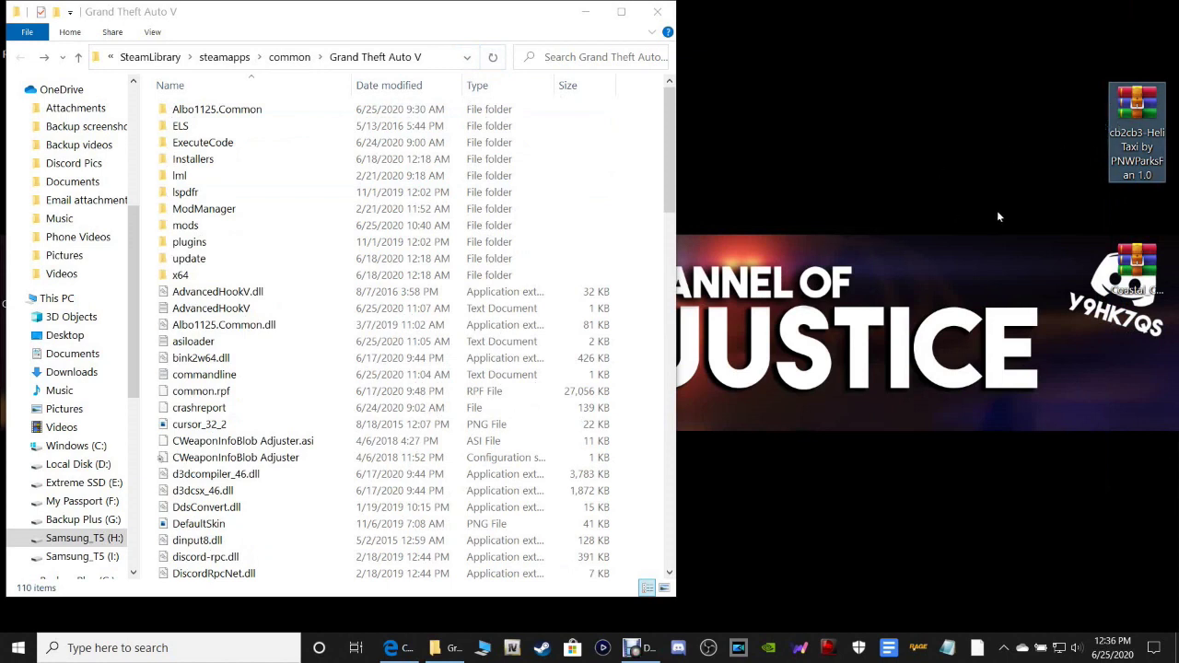
Step: Copy everything in the HeliTaxi archive's Copy to Plugins folder into the game's plugins folder and refresh the listing
{"action": "double_click", "coordinate": [189, 242]}
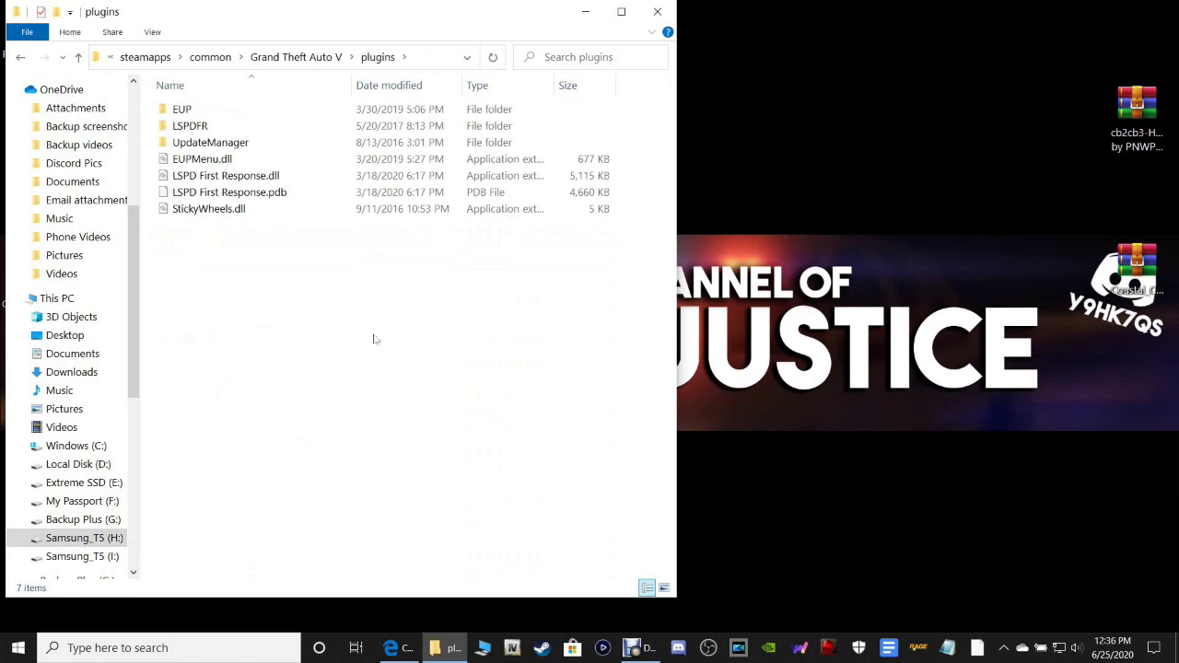
{"action": "left_click", "coordinate": [1129, 129]}
{"action": "double_click", "coordinate": [1129, 129]}
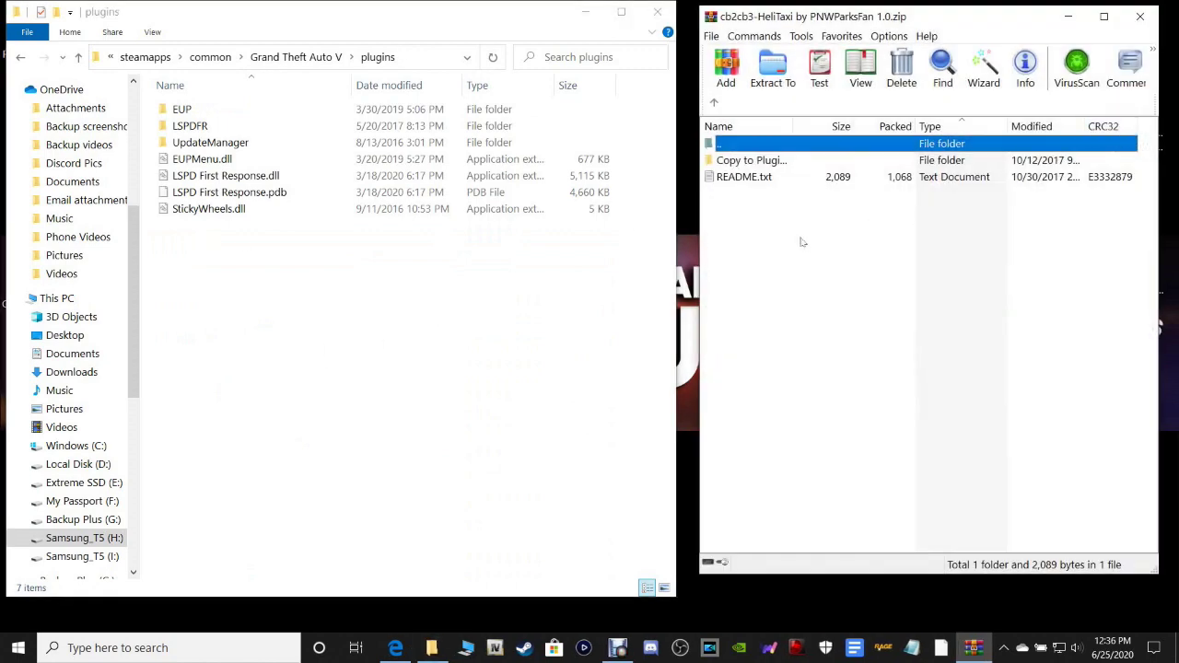
{"action": "left_click", "coordinate": [741, 161]}
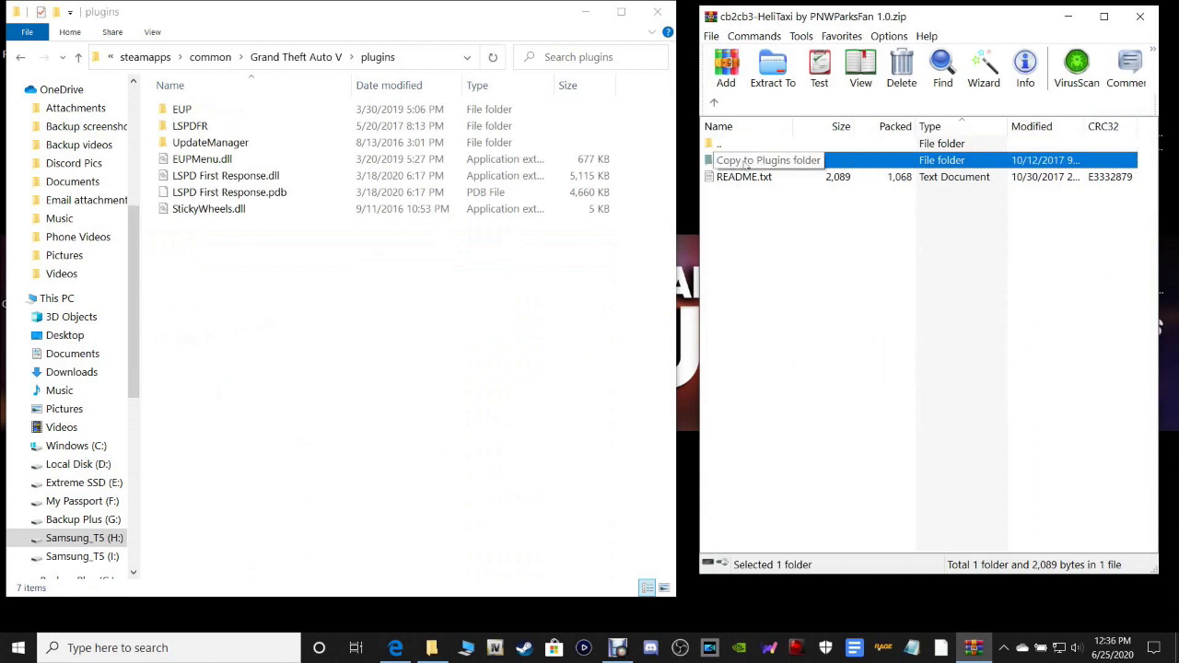
{"action": "double_click", "coordinate": [744, 161]}
{"action": "left_click_drag", "start_coordinate": [787, 292], "coordinate": [331, 355]}
{"action": "left_click", "coordinate": [401, 367]}
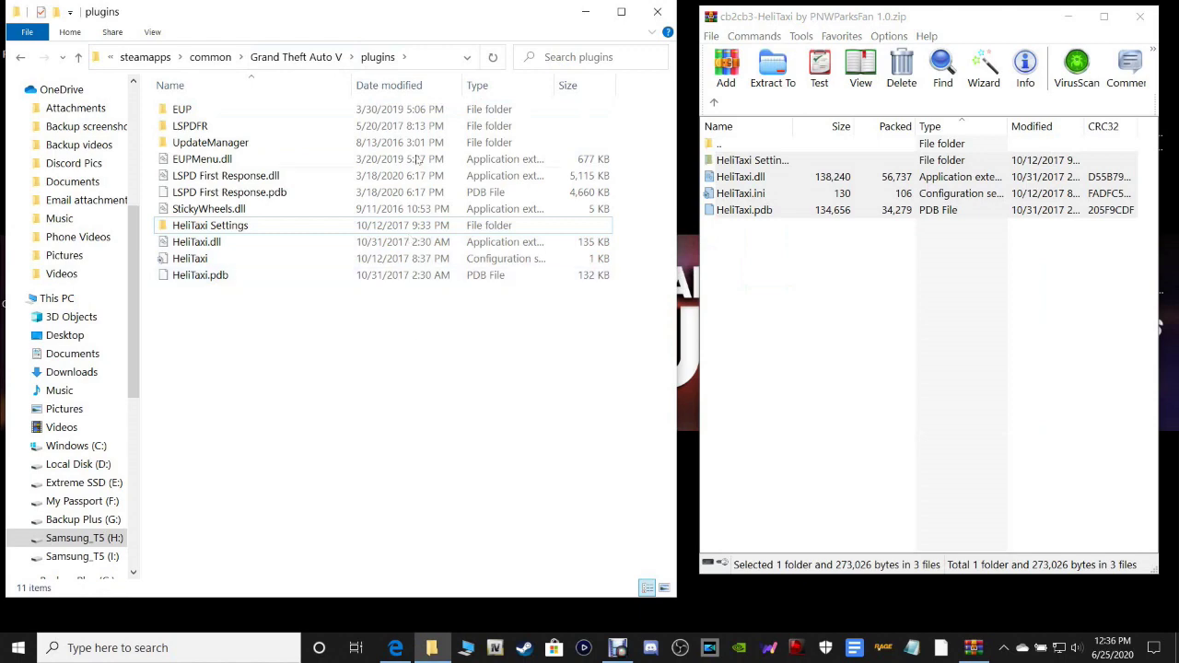
{"action": "left_click", "coordinate": [494, 55]}
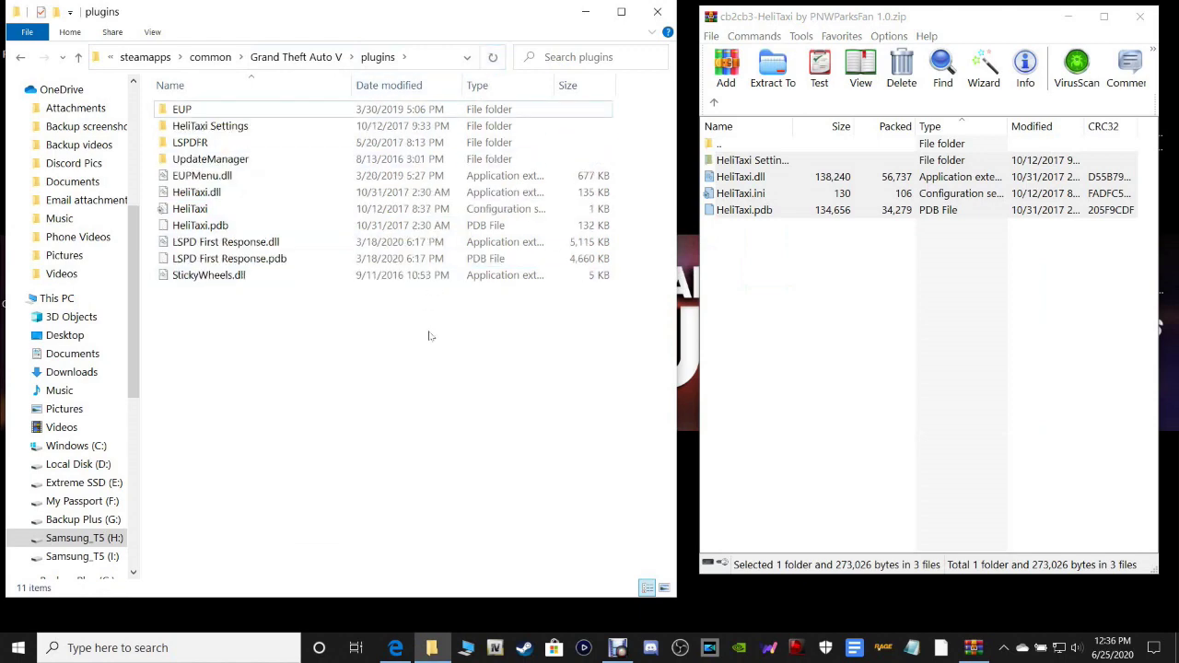
Step: Close the HeliTaxi archive, delete it from the desktop, and return to the Grand Theft Auto V folder
{"action": "left_click", "coordinate": [1139, 16]}
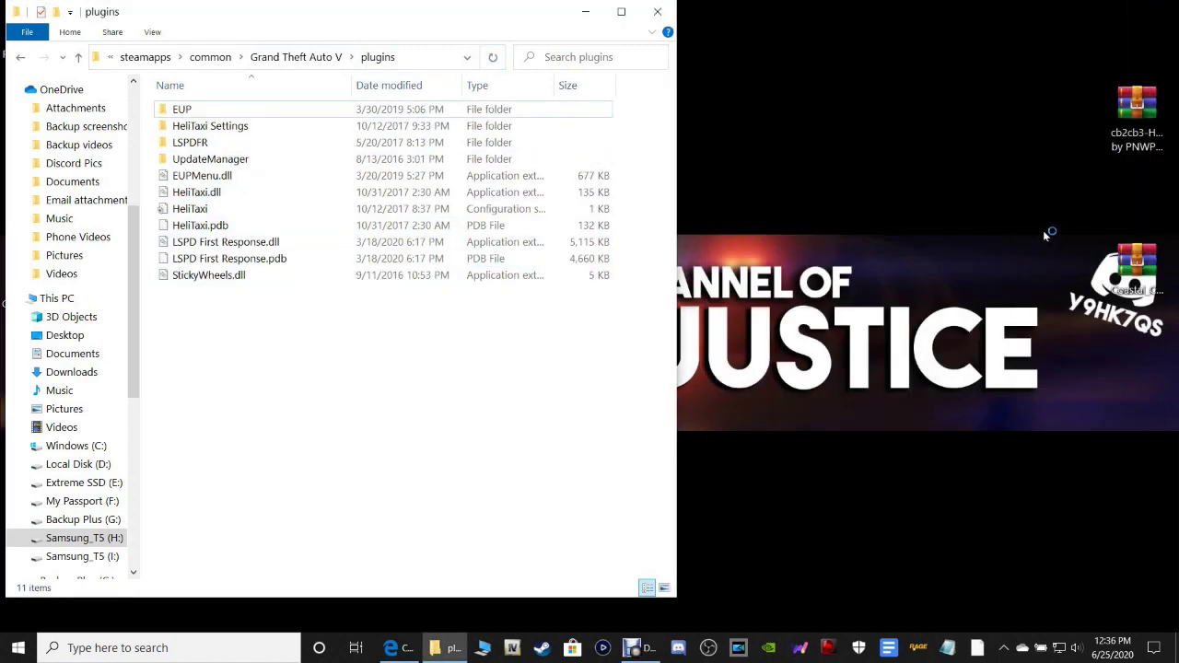
{"action": "right_click", "coordinate": [1139, 119]}
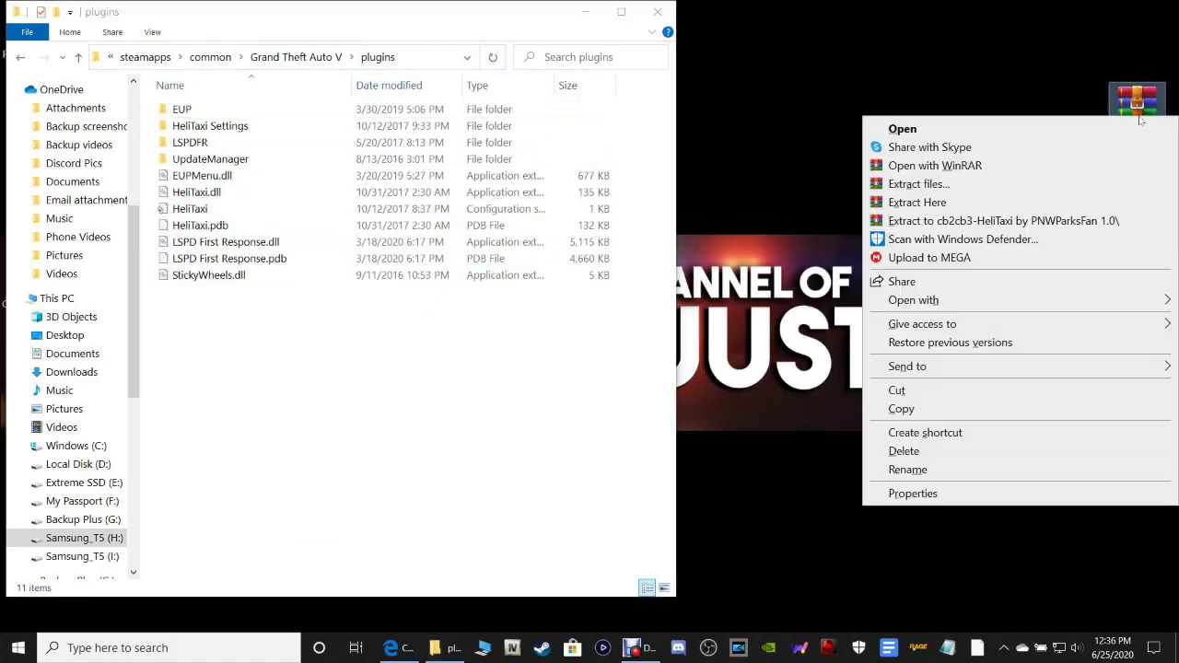
{"action": "left_click", "coordinate": [955, 451]}
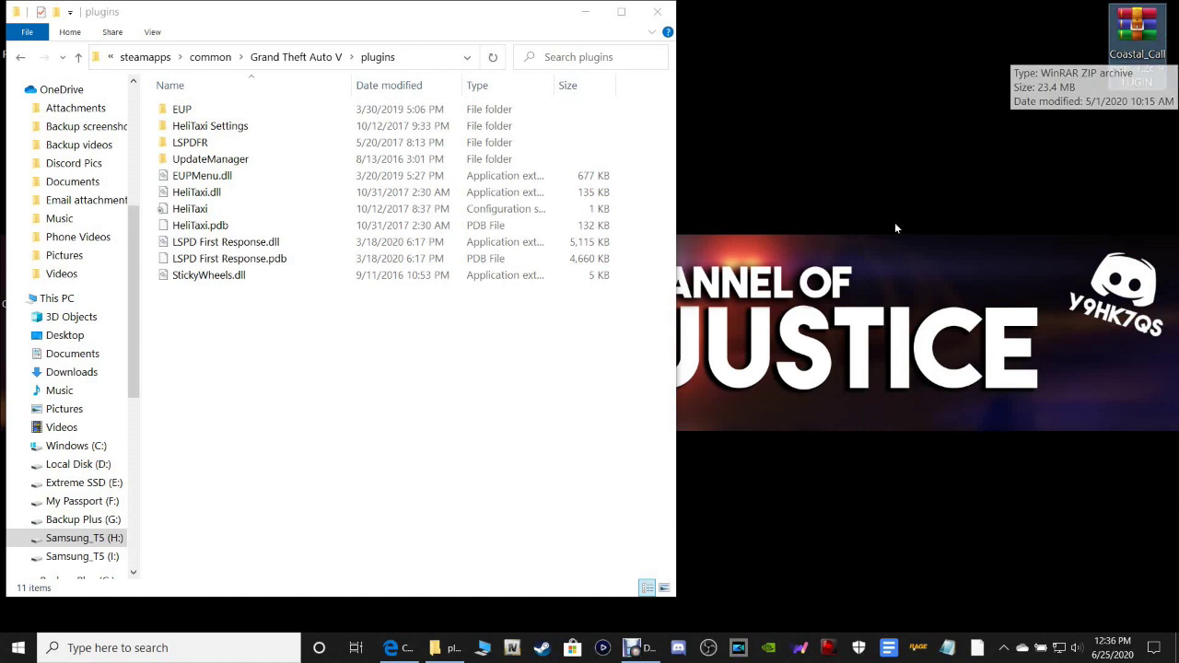
{"action": "left_click", "coordinate": [20, 58]}
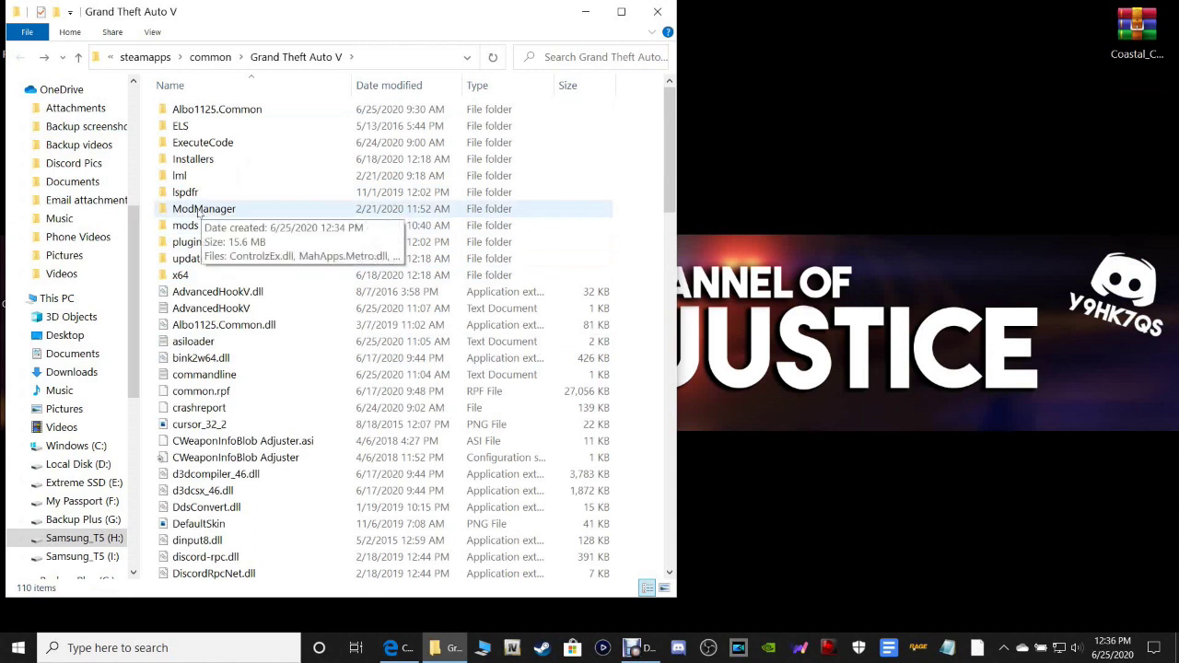
Step: Launch ModManager.UI from the game's ModManager folder and move the Lenny's Mod Loader window slightly up and to the right
{"action": "left_click", "coordinate": [202, 211]}
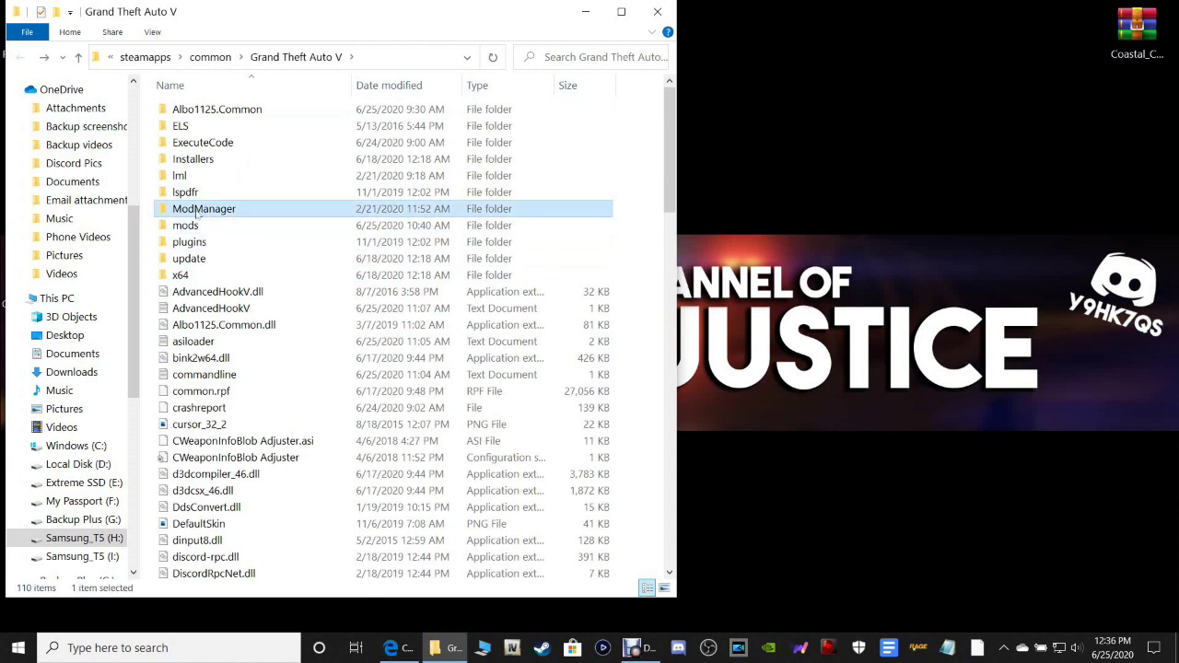
{"action": "double_click", "coordinate": [198, 210]}
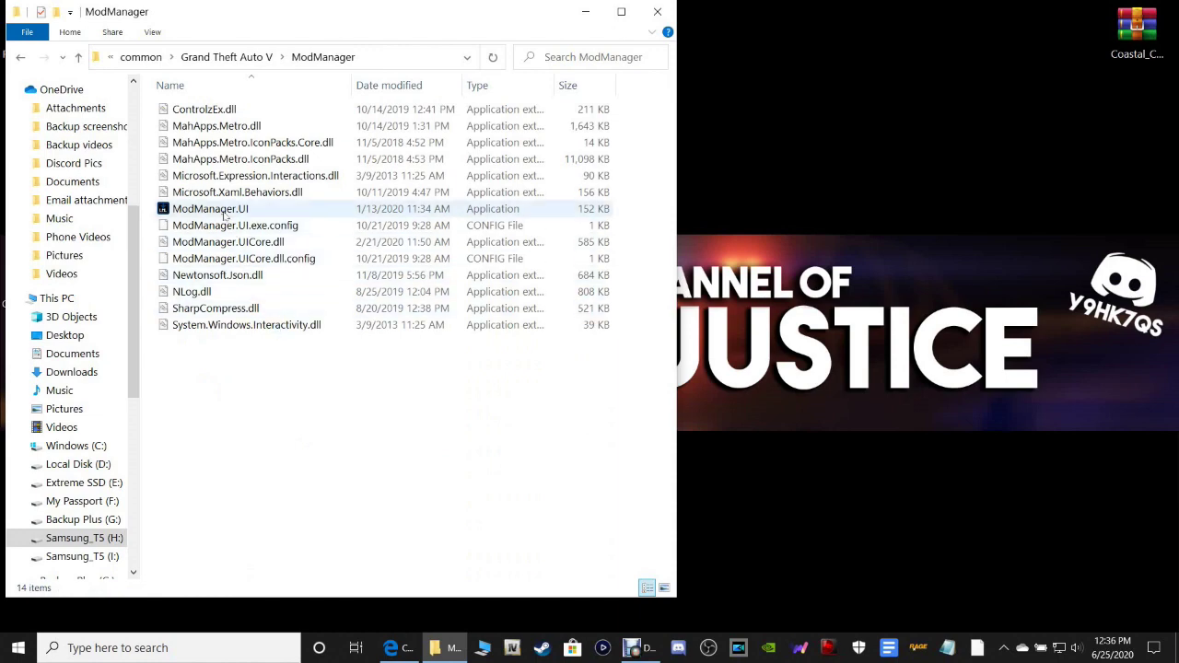
{"action": "left_click", "coordinate": [208, 213]}
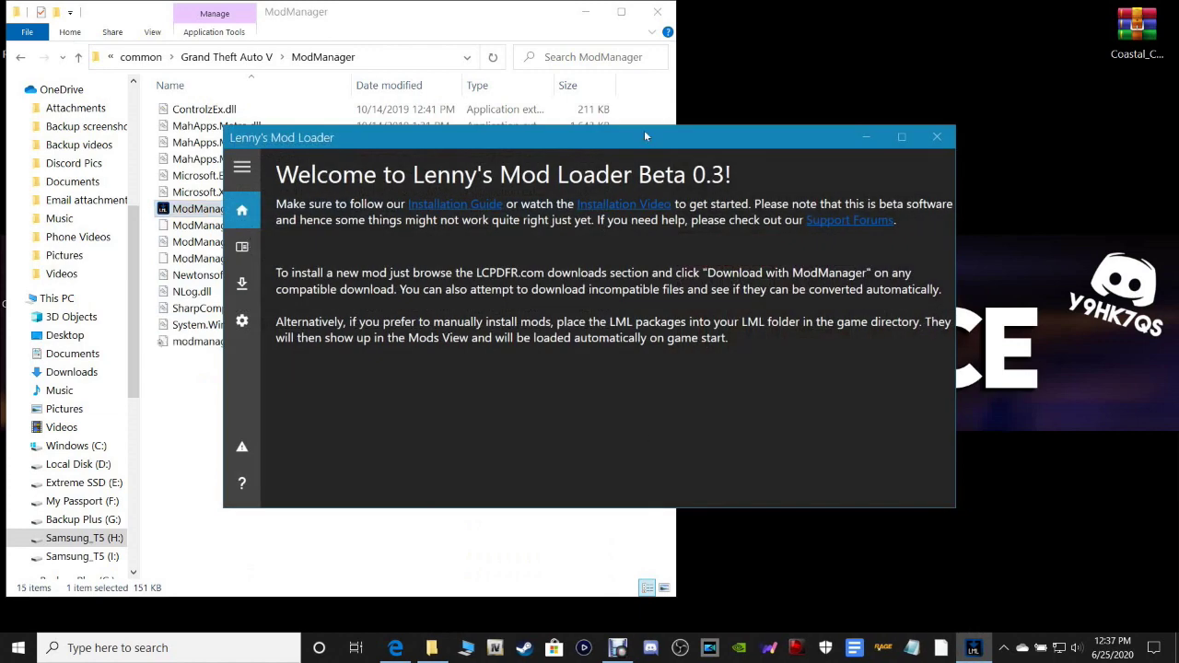
{"action": "left_click_drag", "start_coordinate": [645, 136], "coordinate": [690, 110]}
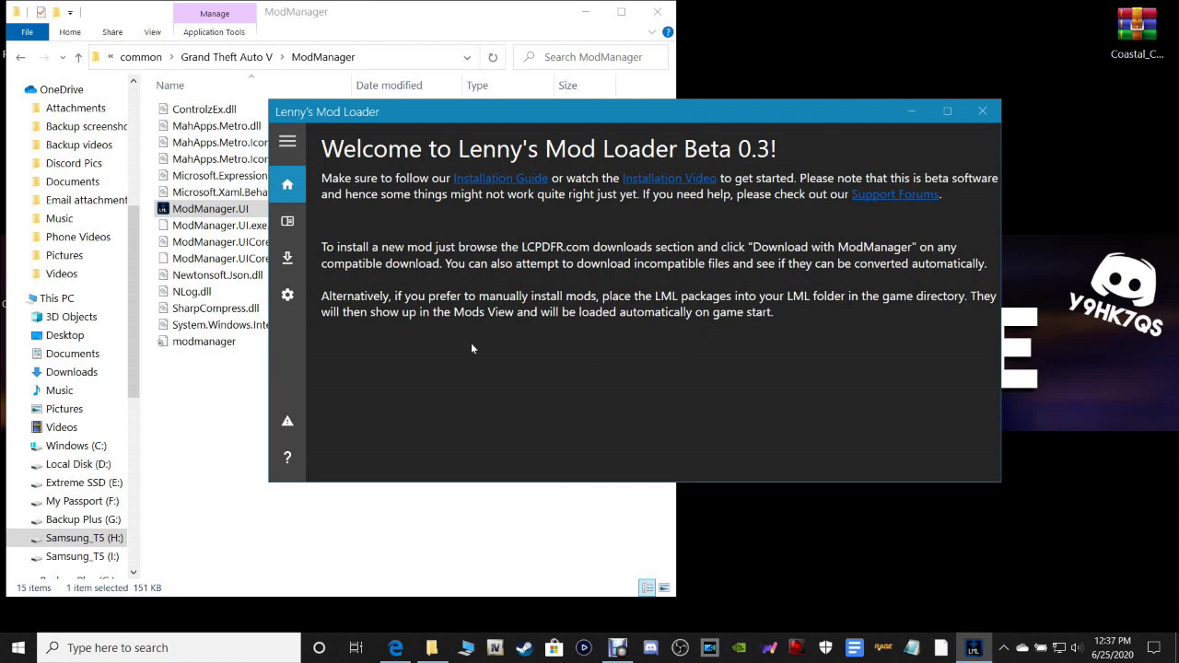
Step: Look through the installed mods list and the downloads list in Lenny's Mod Loader and minimize it
{"action": "left_click", "coordinate": [288, 222]}
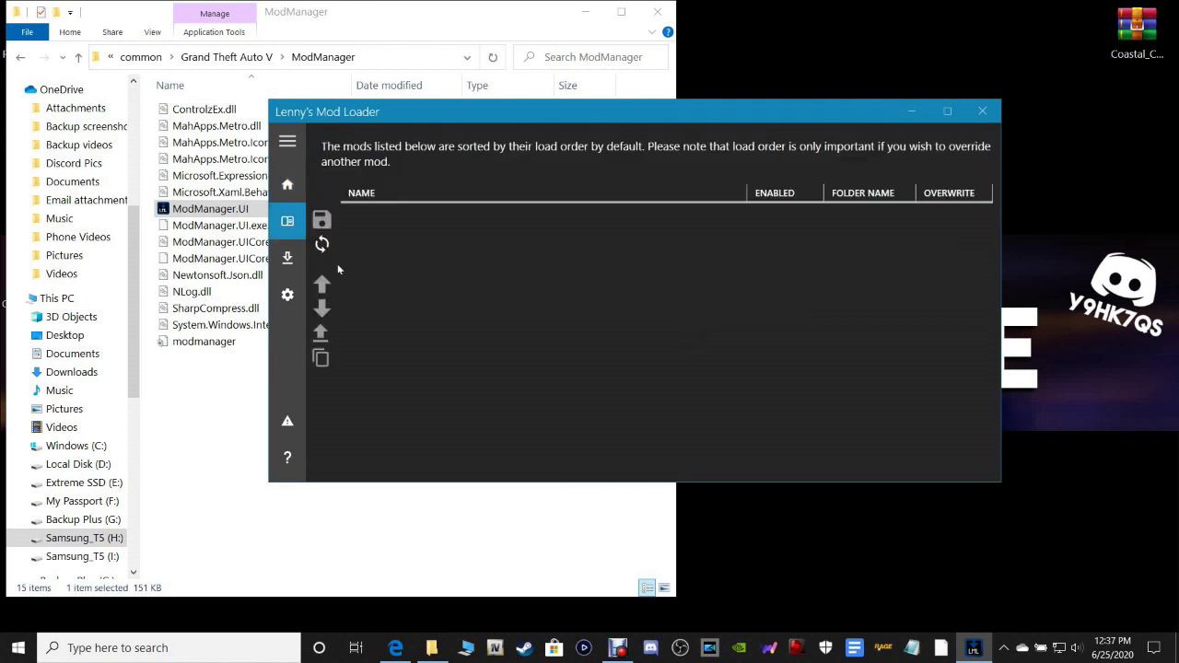
{"action": "left_click", "coordinate": [283, 267]}
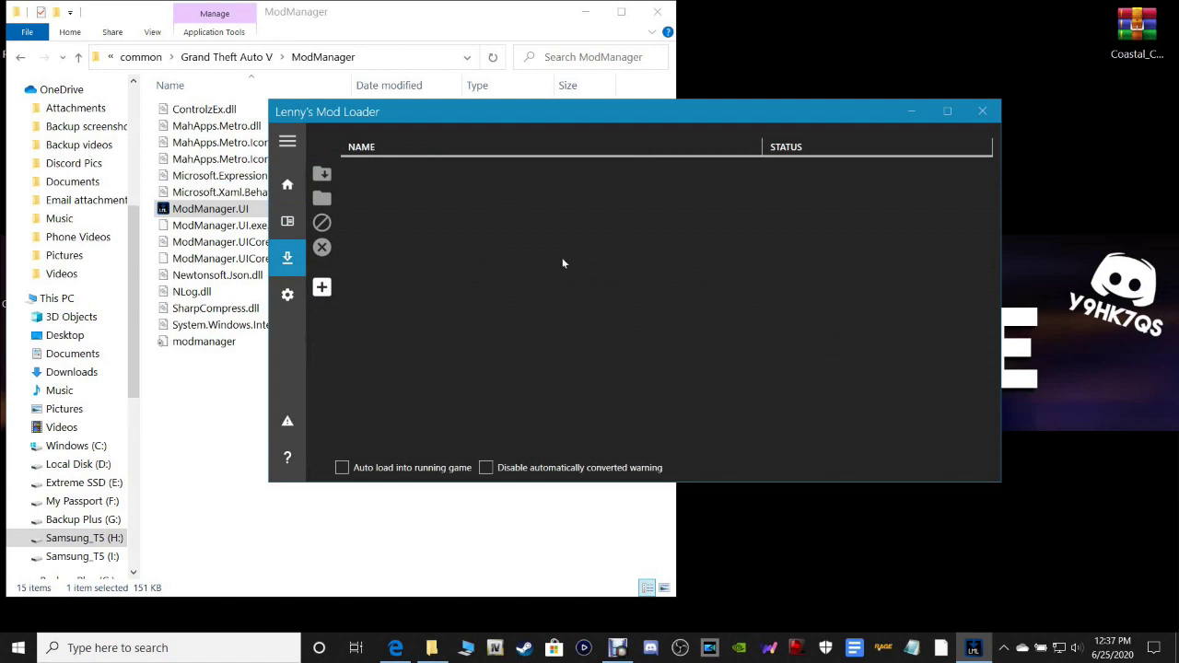
{"action": "left_click", "coordinate": [288, 230]}
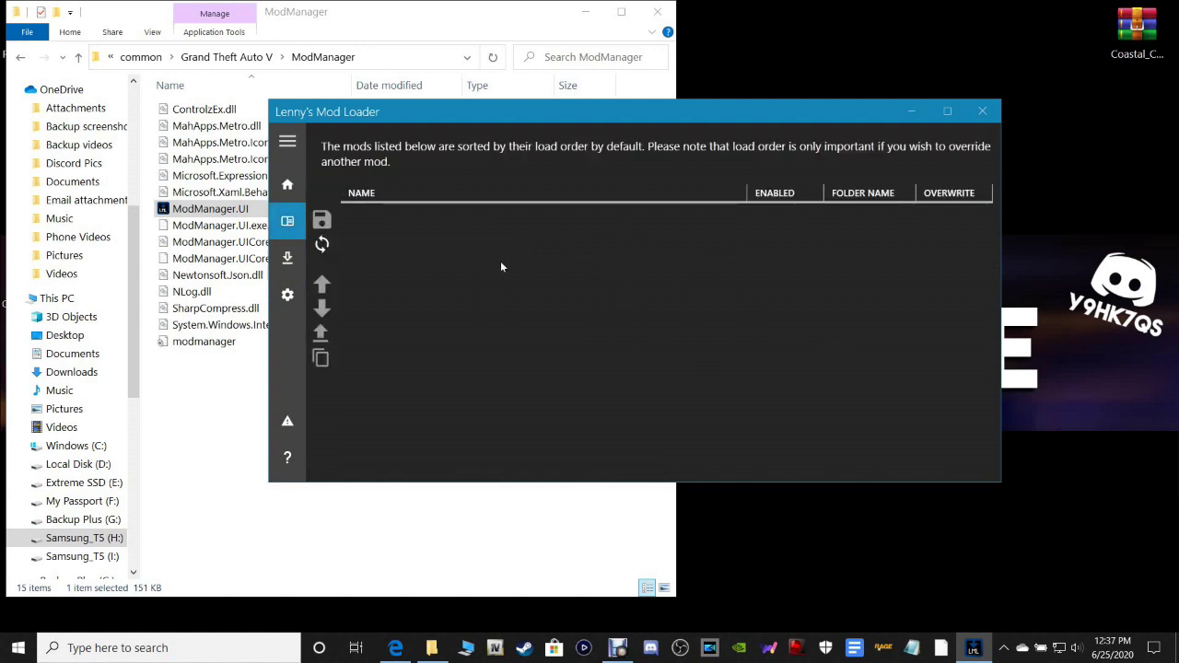
{"action": "left_click", "coordinate": [287, 258]}
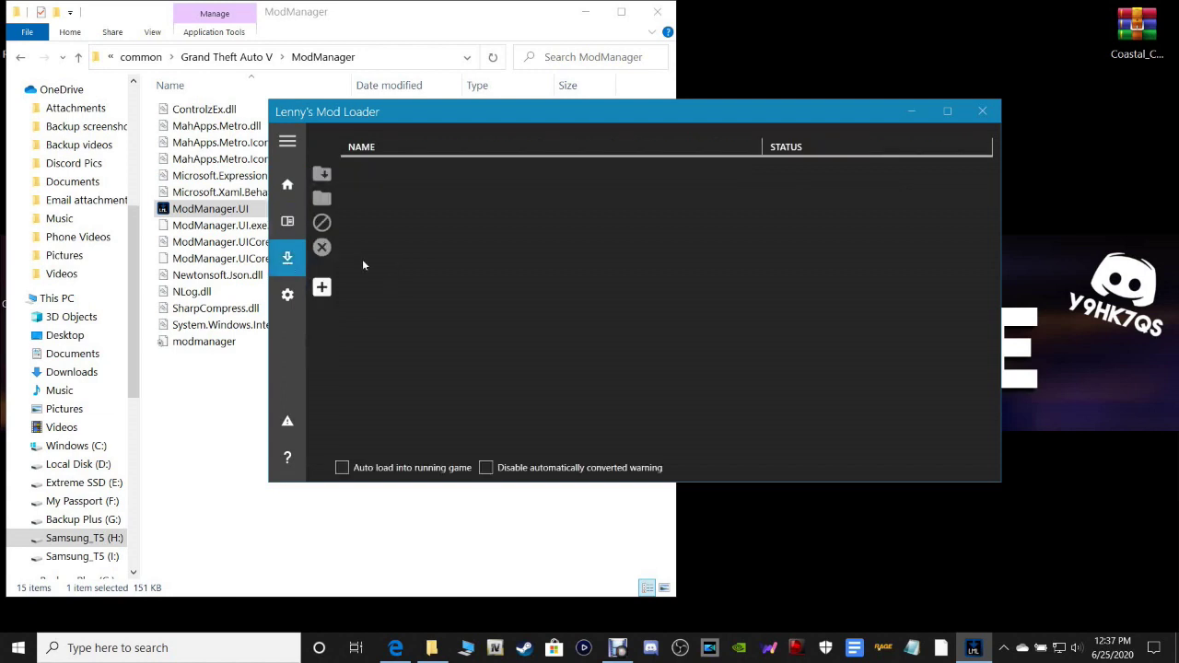
{"action": "left_click", "coordinate": [912, 111]}
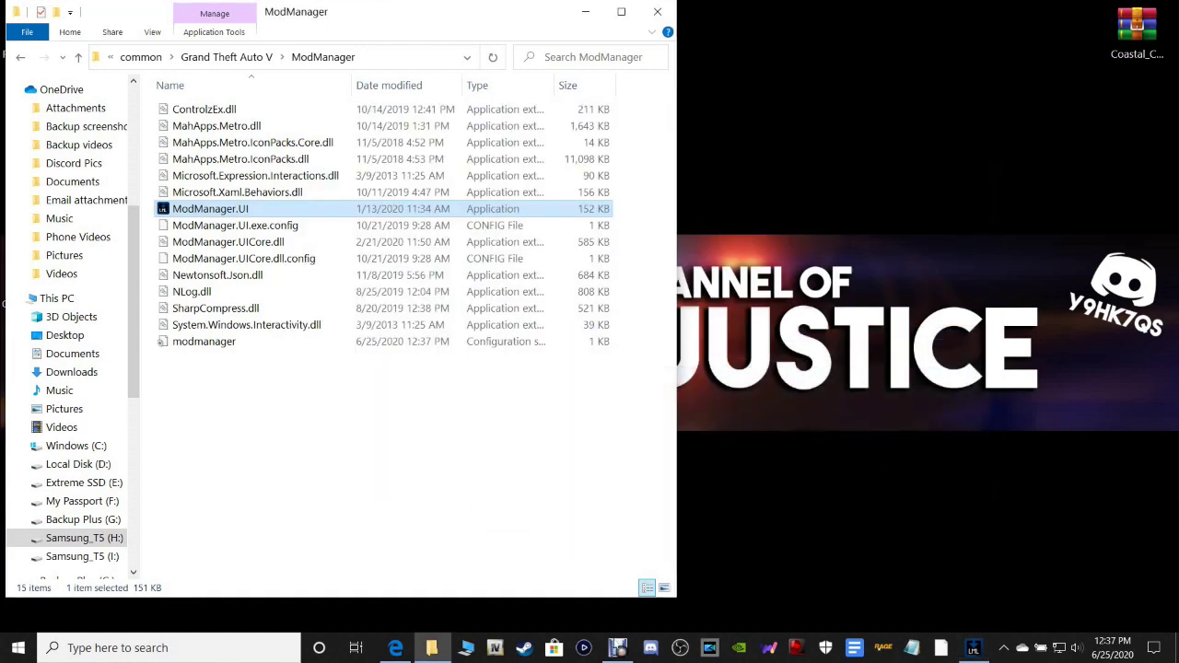
Step: Switch to the Edge browser and look over the Coastal Callouts and Gameconfig.xml for LML download pages
{"action": "left_click", "coordinate": [394, 650]}
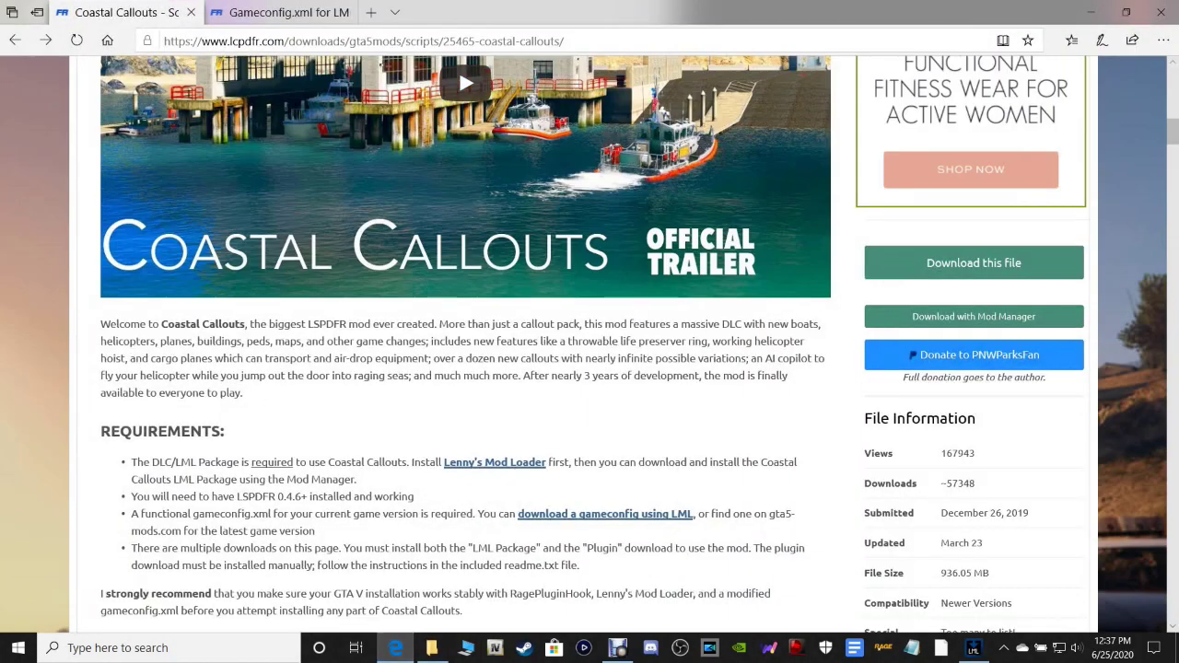
{"action": "scroll", "coordinate": [468, 286], "scroll_direction": "down", "scroll_amount": 1}
{"action": "scroll", "coordinate": [487, 276], "scroll_direction": "up", "scroll_amount": 1}
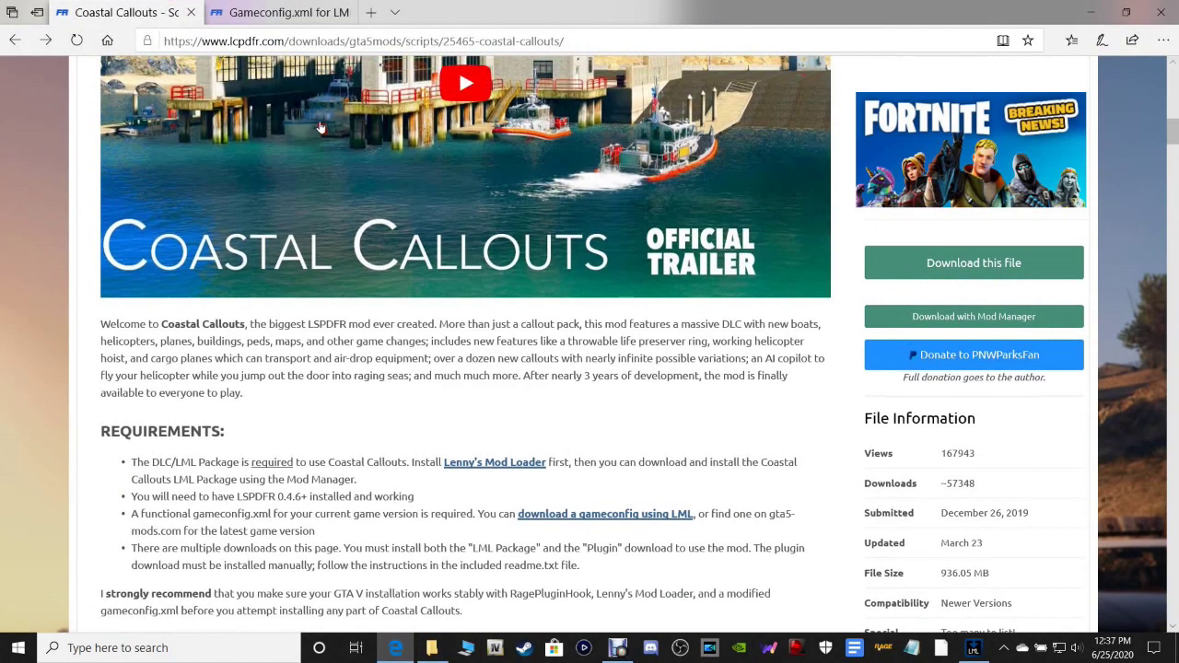
{"action": "left_click", "coordinate": [267, 15]}
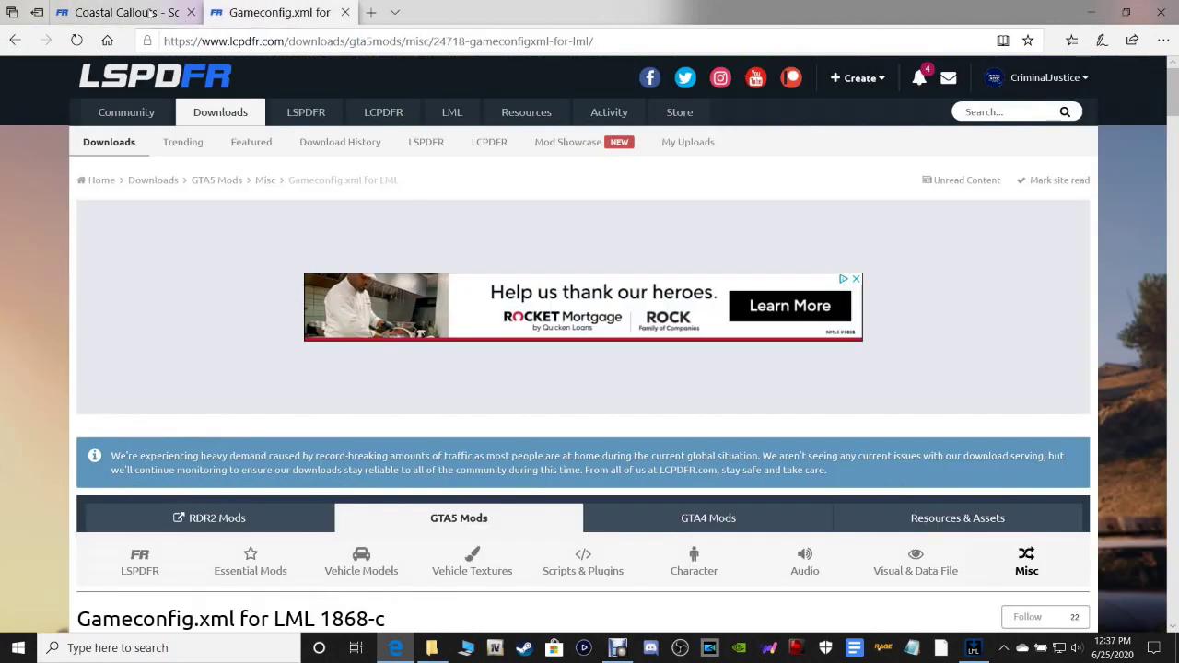
{"action": "left_click", "coordinate": [151, 15]}
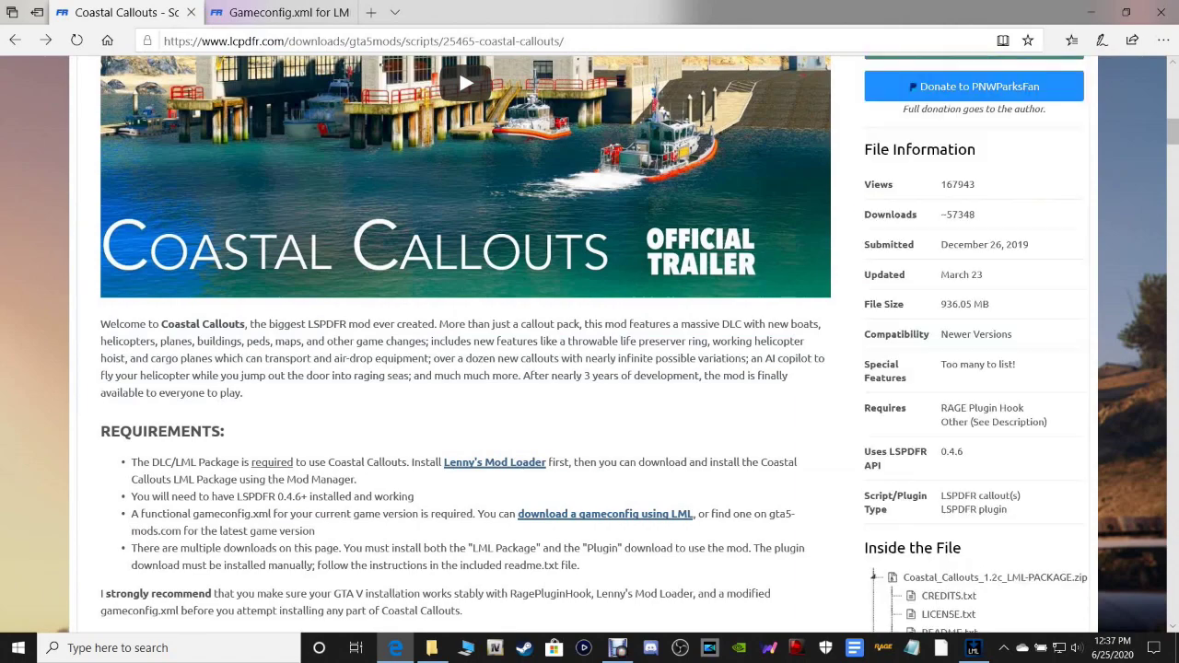
{"action": "scroll", "coordinate": [847, 300], "scroll_direction": "up", "scroll_amount": 1}
{"action": "scroll", "coordinate": [813, 311], "scroll_direction": "down", "scroll_amount": 2}
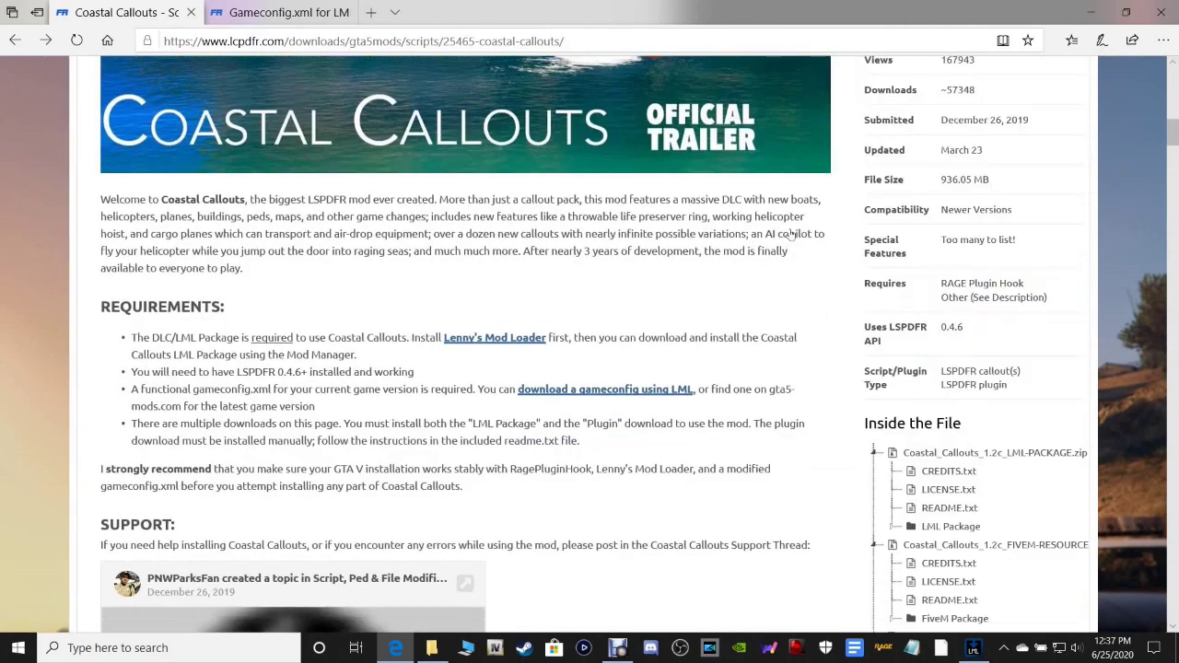
{"action": "scroll", "coordinate": [813, 311], "scroll_direction": "up", "scroll_amount": 1}
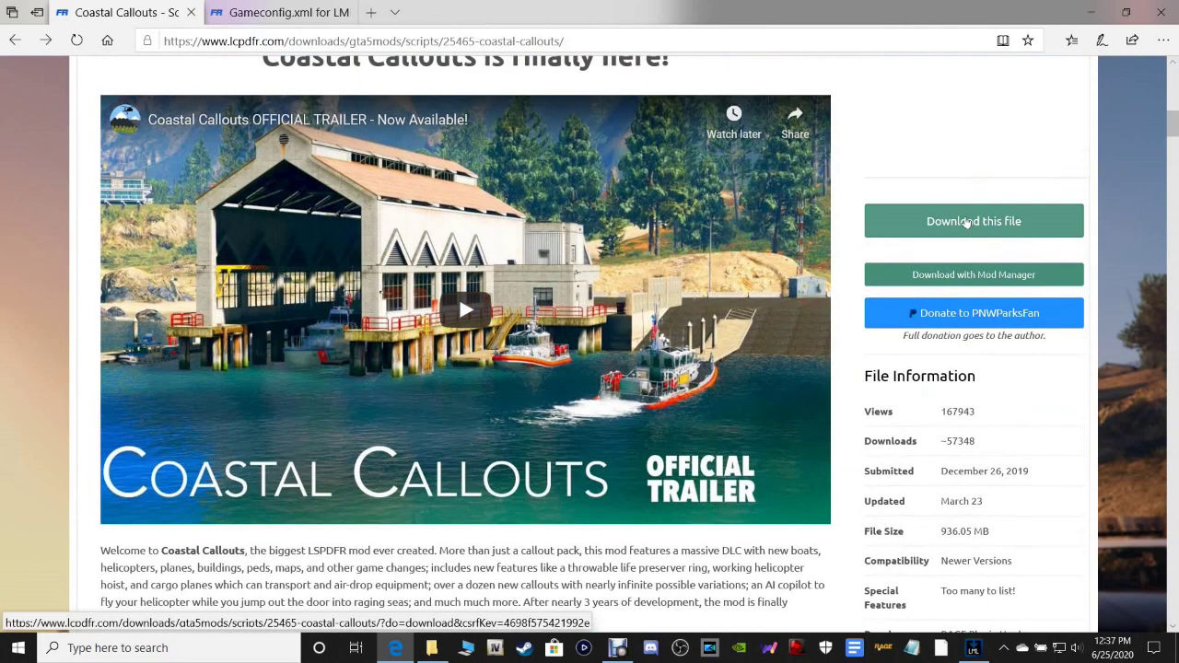
Step: Download Coastal_Callouts_1.2c_LML-PACKAGE.zip with Mod Manager, agreeing to the terms, and check its progress in Lenny's Mod Loader
{"action": "left_click", "coordinate": [942, 278]}
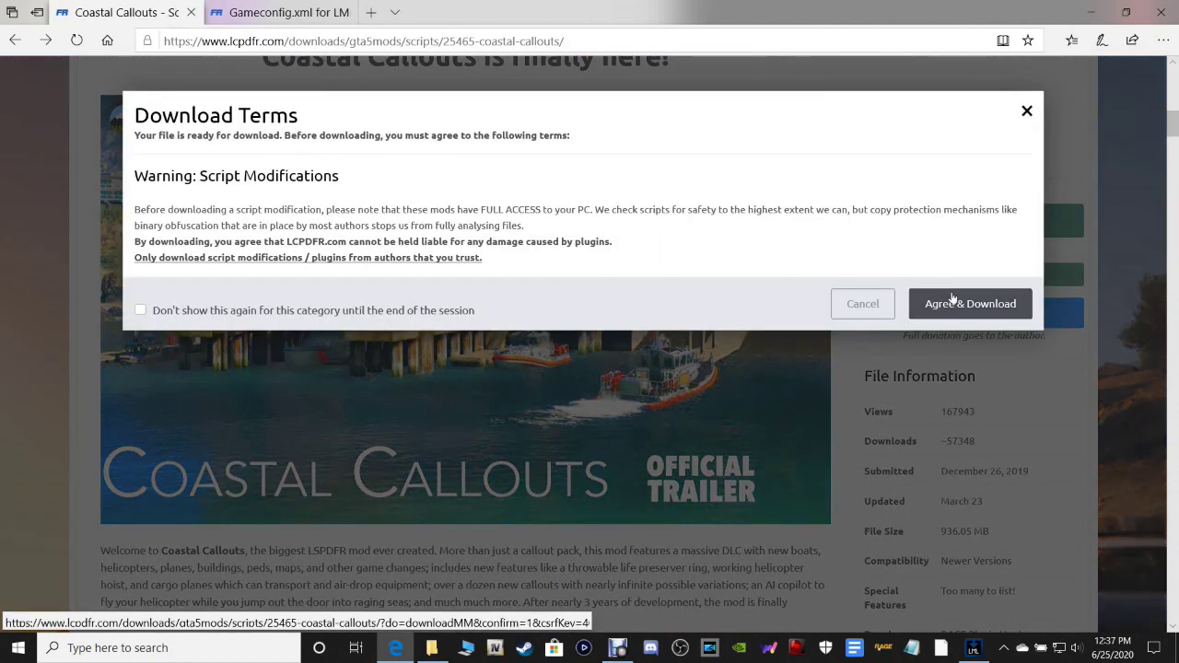
{"action": "left_click", "coordinate": [928, 305]}
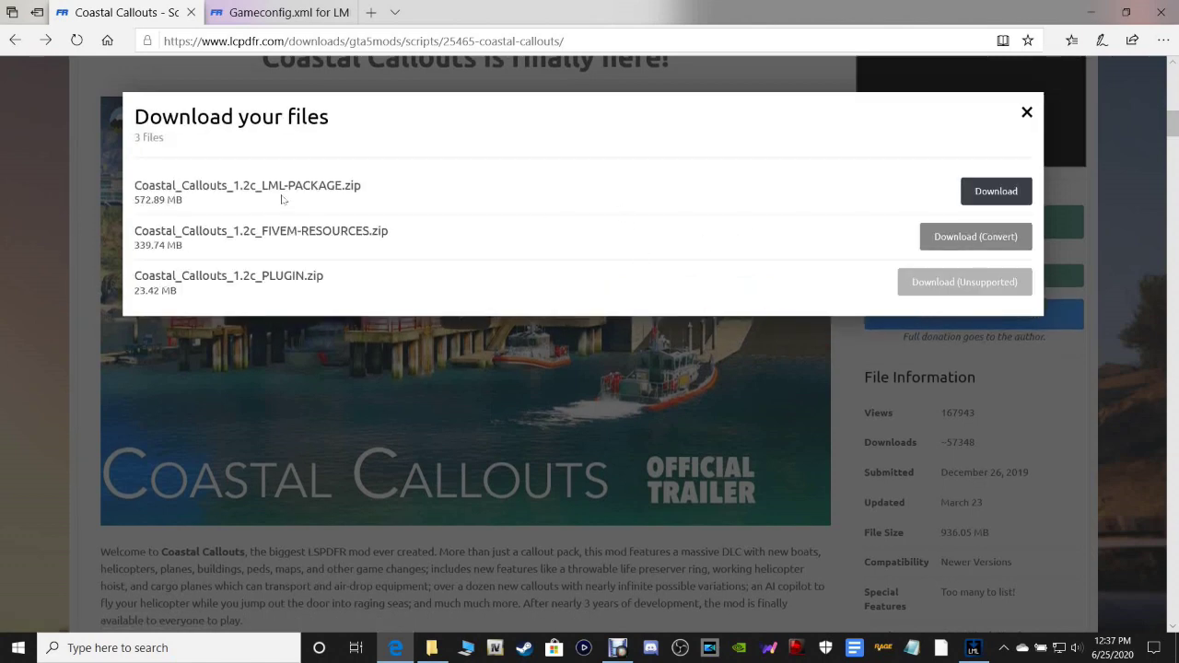
{"action": "left_click", "coordinate": [990, 191]}
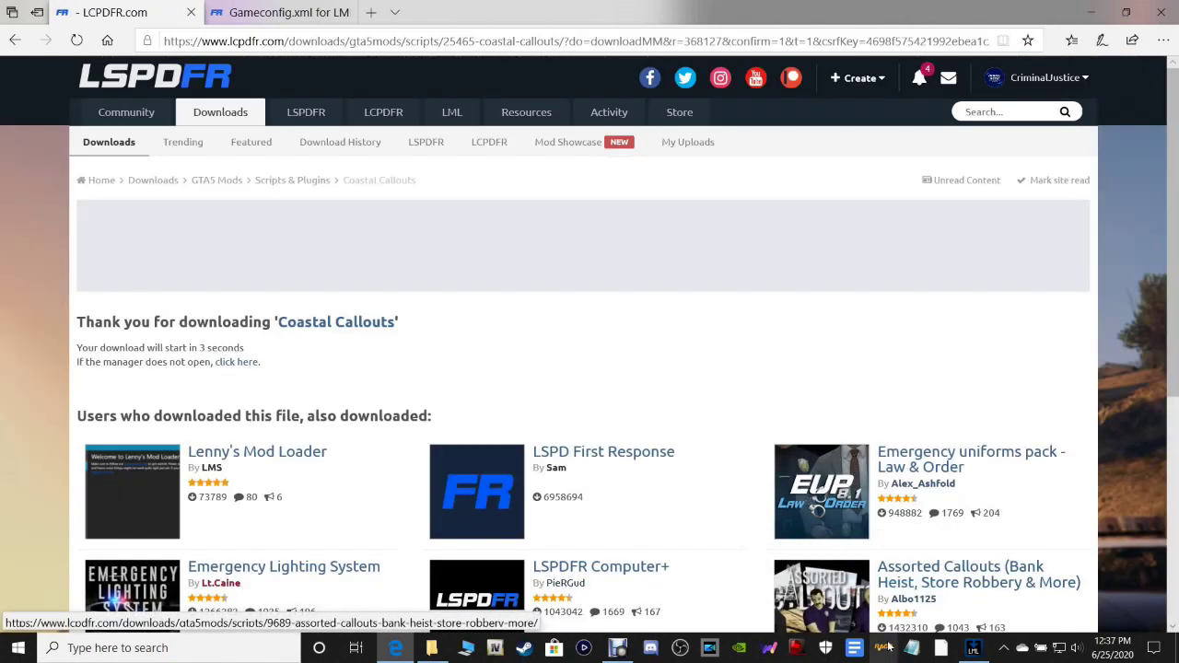
{"action": "left_click", "coordinate": [974, 652]}
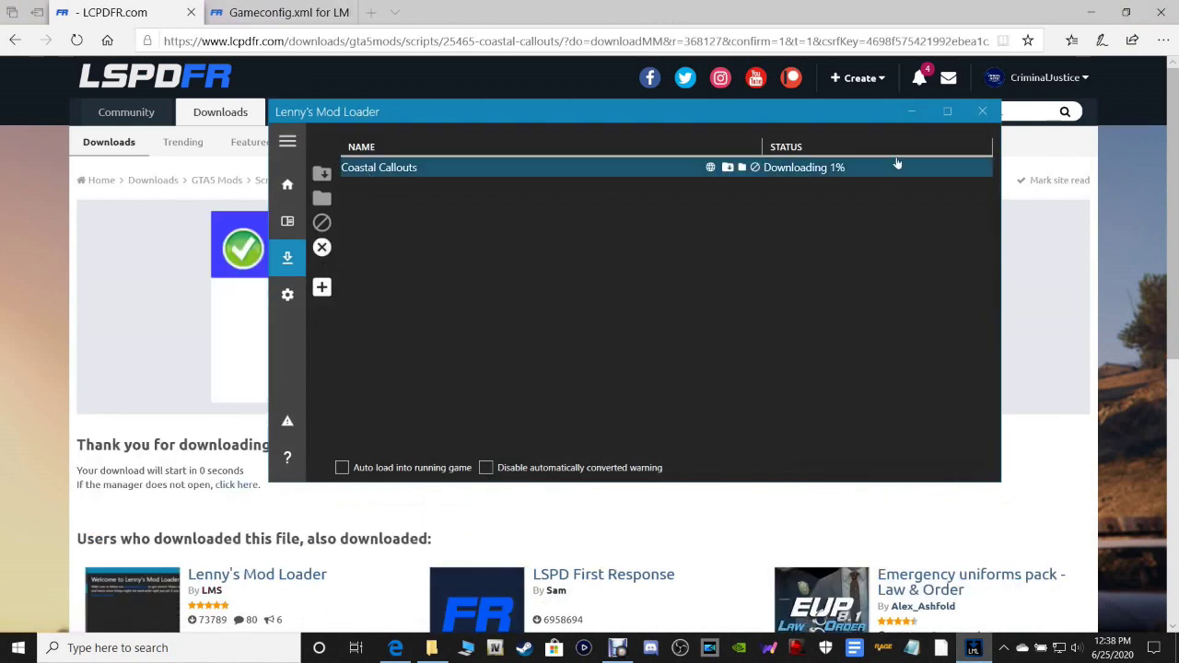
{"action": "left_click", "coordinate": [908, 112]}
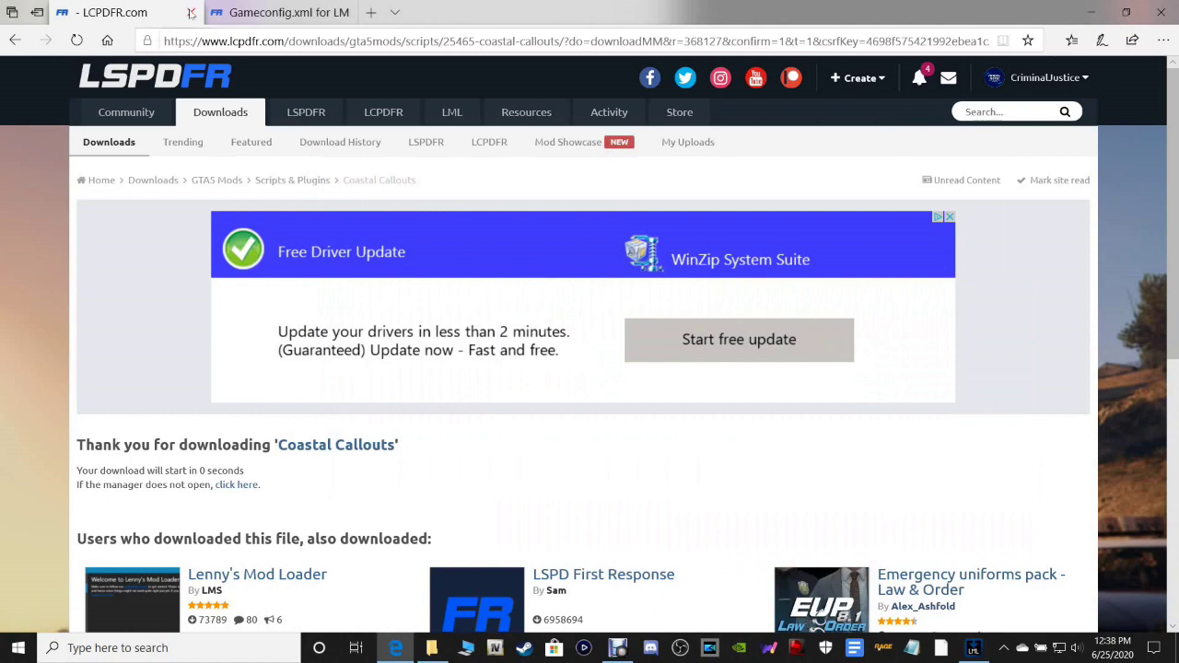
Step: Close the Coastal Callouts page, download Gameconfig.xml for LML with Mod Manager, and dismiss the site's notification request
{"action": "left_click", "coordinate": [191, 12]}
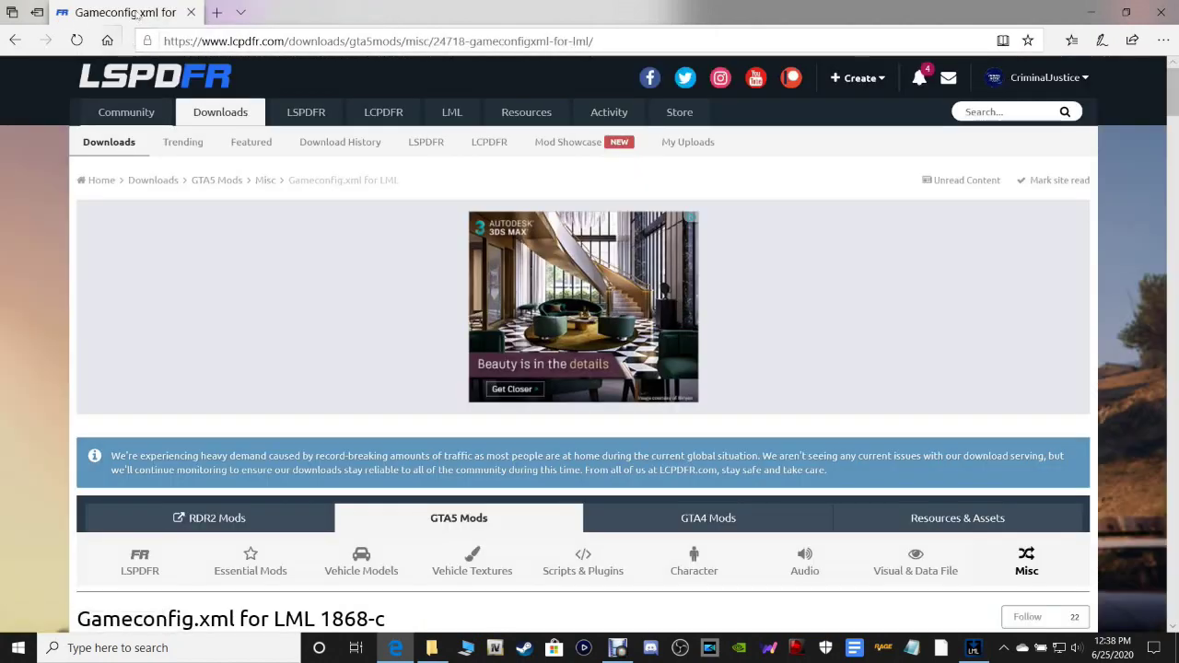
{"action": "scroll", "coordinate": [650, 286], "scroll_direction": "down", "scroll_amount": 7}
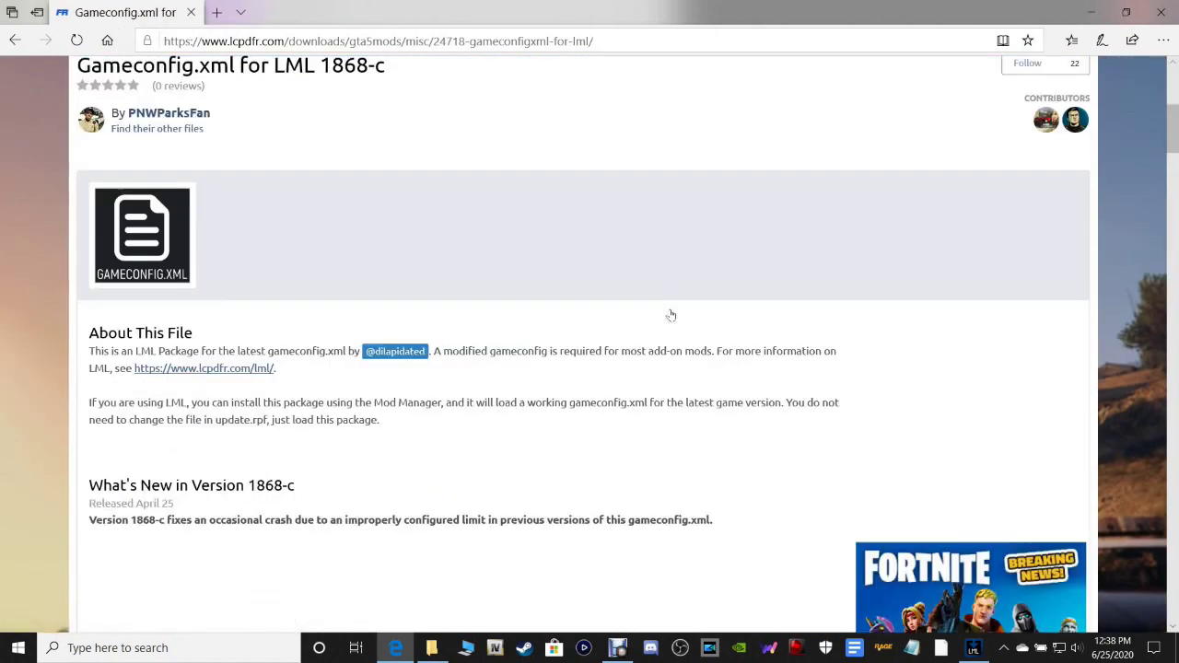
{"action": "scroll", "coordinate": [653, 313], "scroll_direction": "up", "scroll_amount": 5}
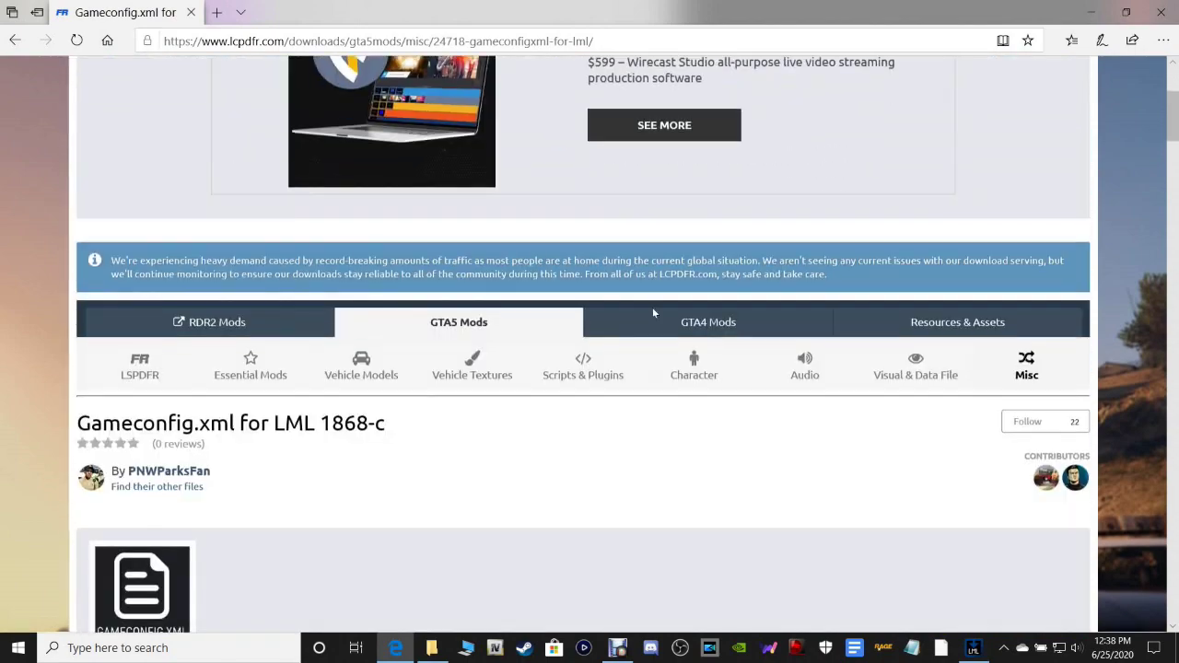
{"action": "scroll", "coordinate": [668, 322], "scroll_direction": "down", "scroll_amount": 5}
{"action": "scroll", "coordinate": [683, 328], "scroll_direction": "down", "scroll_amount": 3}
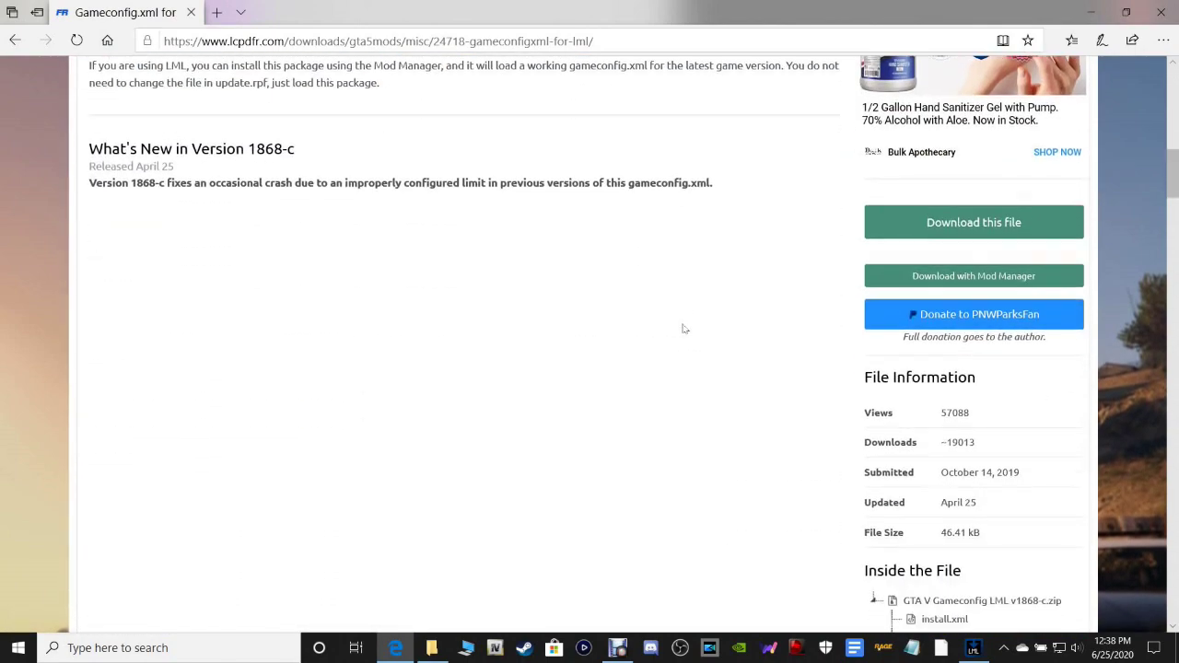
{"action": "left_click", "coordinate": [996, 283]}
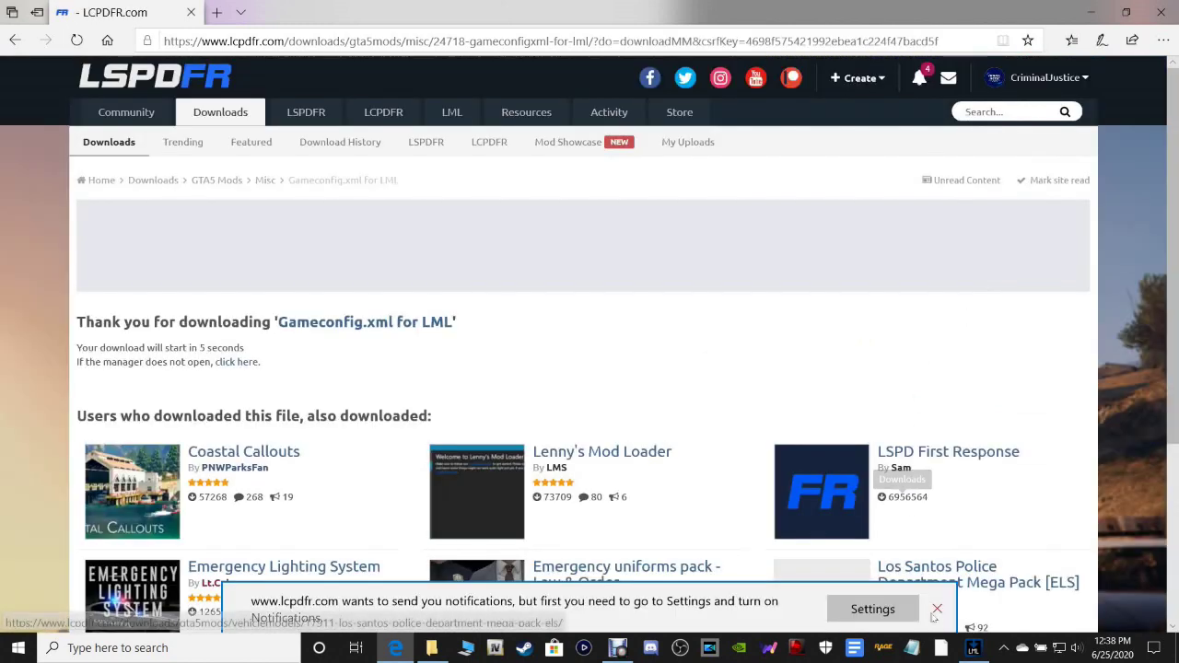
{"action": "left_click", "coordinate": [935, 610]}
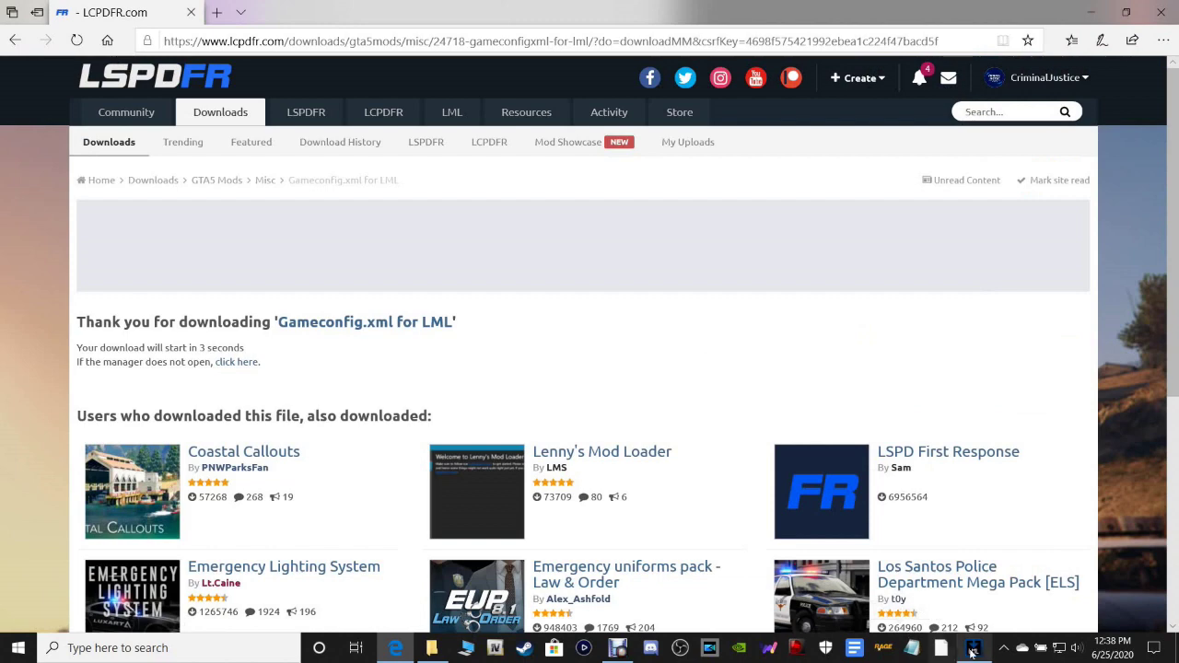
Step: Check both downloads' status in Lenny's Mod Loader, minimize it, and close the browser
{"action": "left_click", "coordinate": [973, 650]}
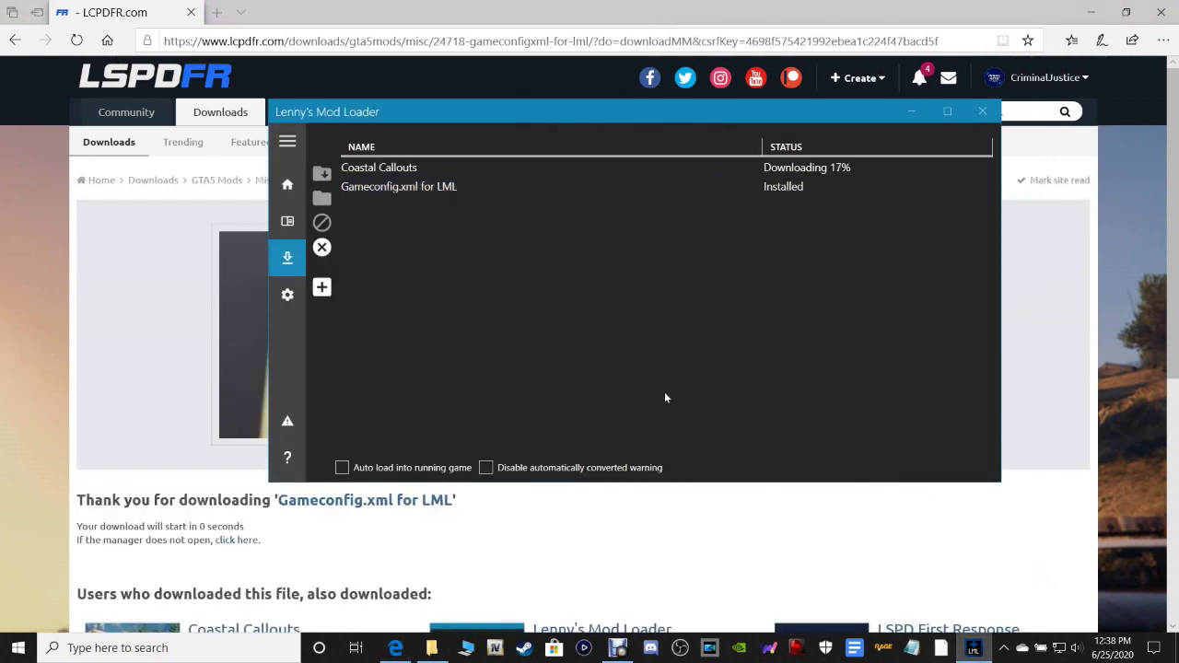
{"action": "left_click", "coordinate": [910, 109]}
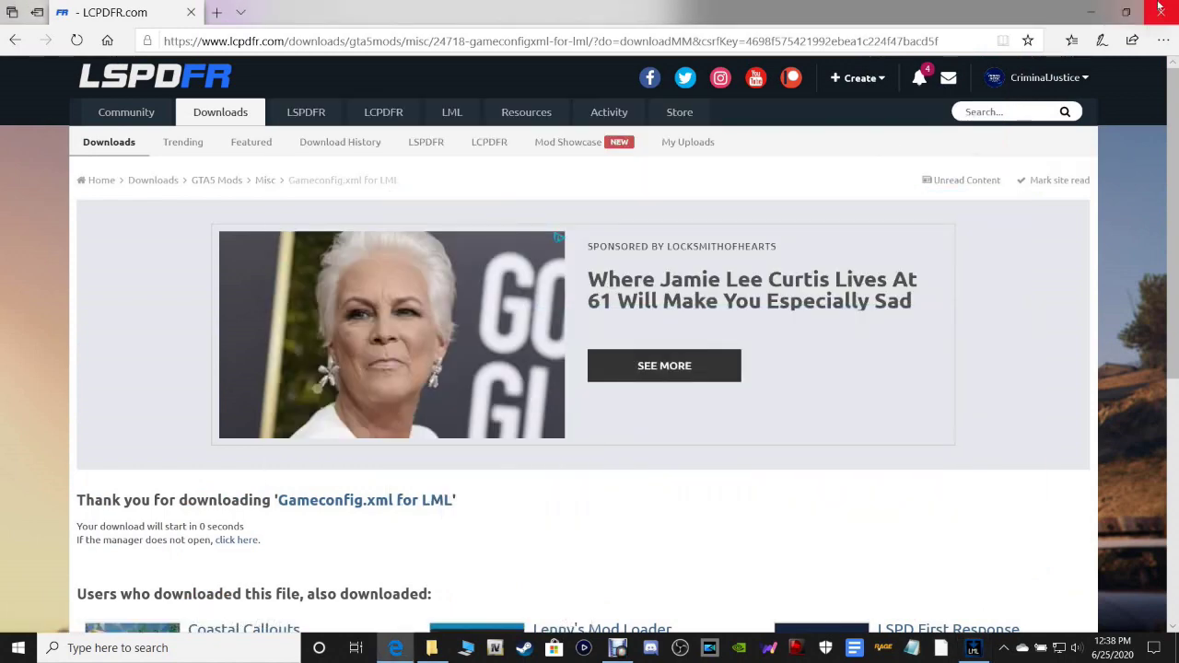
{"action": "left_click", "coordinate": [1159, 8]}
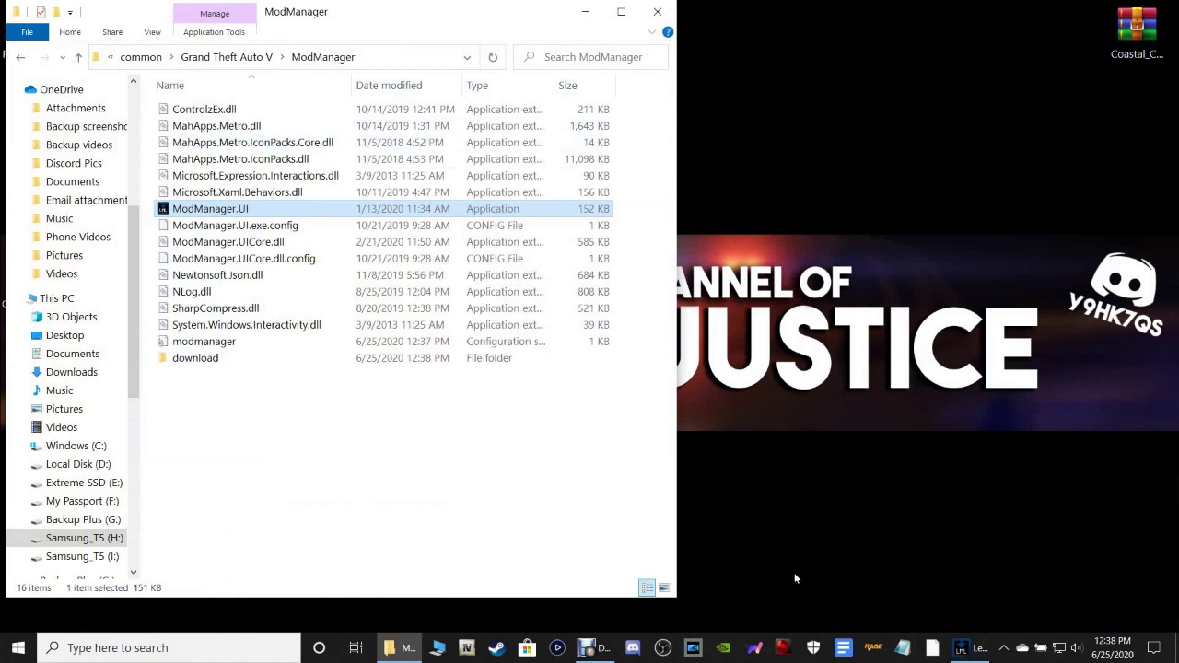
Step: Check the installed and enabled status of Coastal Callouts and the gameconfig in Lenny's Mod Loader and close it
{"action": "left_click", "coordinate": [960, 649]}
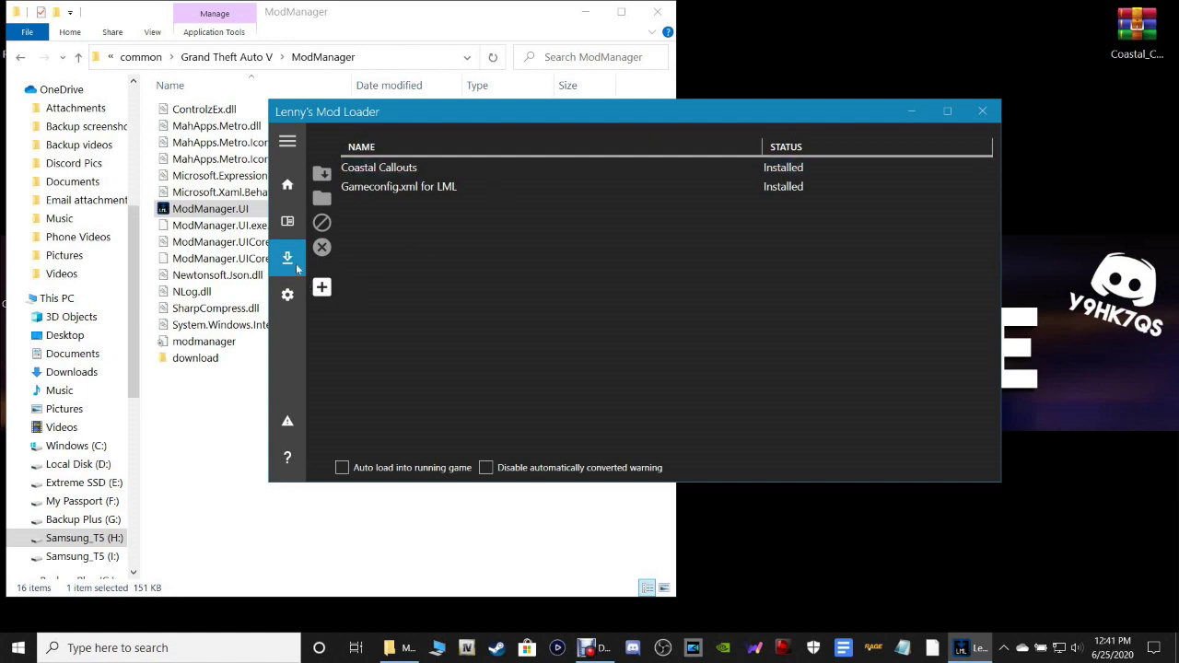
{"action": "left_click", "coordinate": [287, 223]}
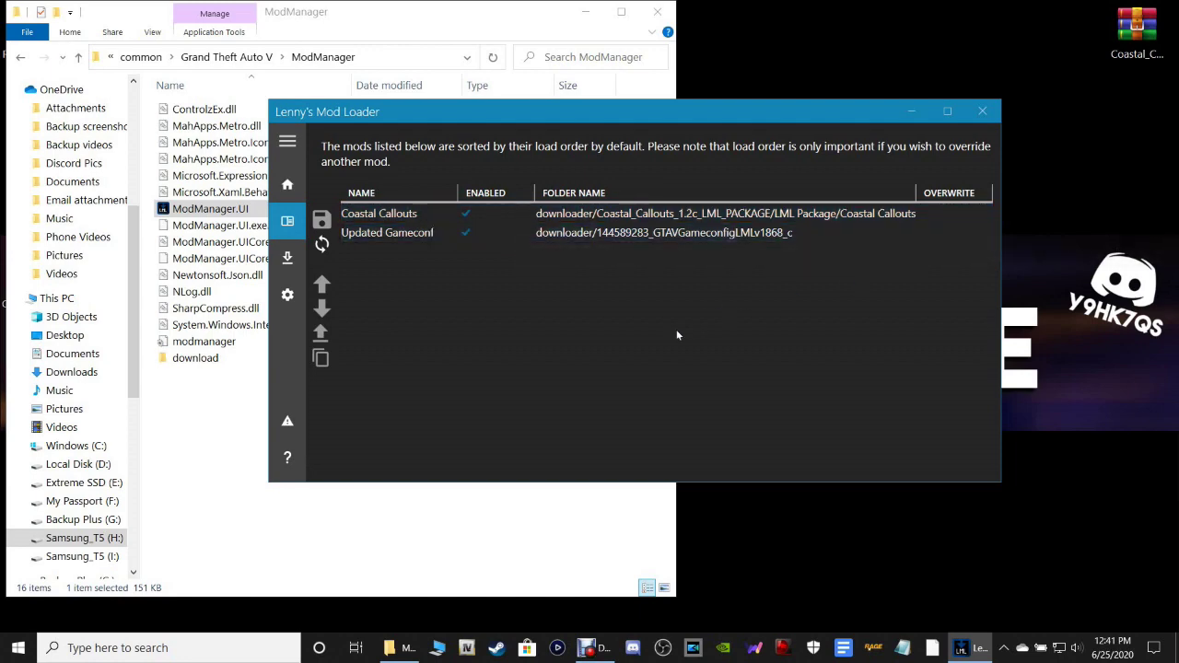
{"action": "left_click", "coordinate": [983, 111]}
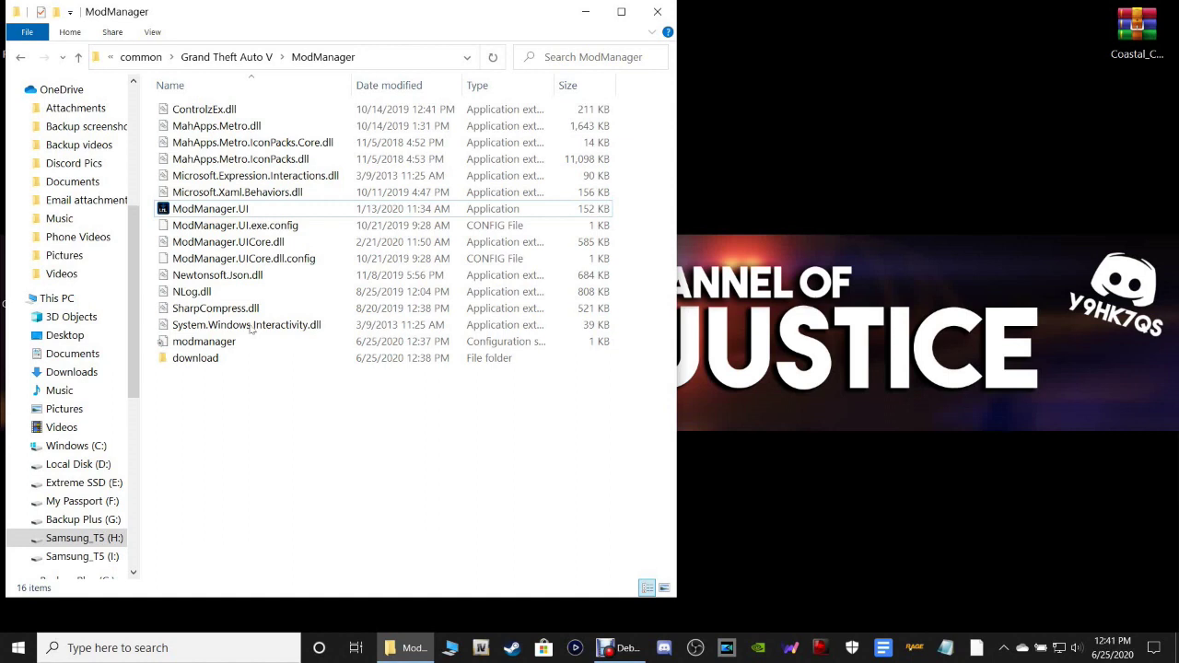
Step: Return to the Grand Theft Auto V folder and open the script installation's GTA V Folder inside Coastal_Callouts_1.2c_PLUGIN.zip
{"action": "left_click", "coordinate": [18, 57]}
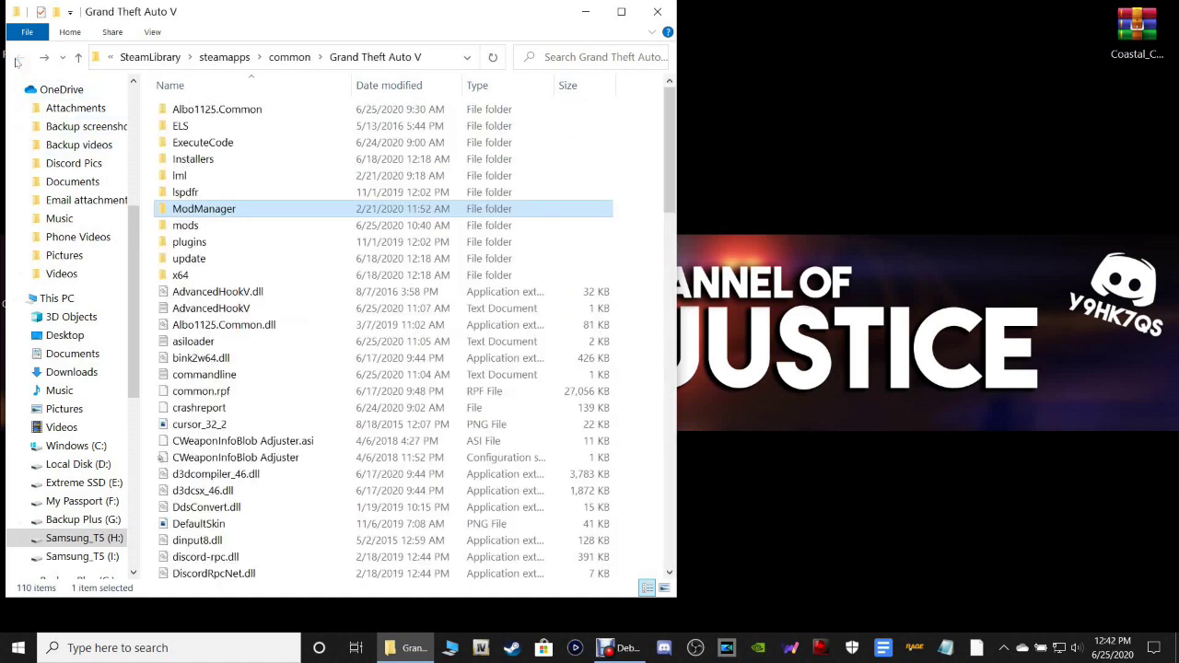
{"action": "left_click", "coordinate": [641, 351]}
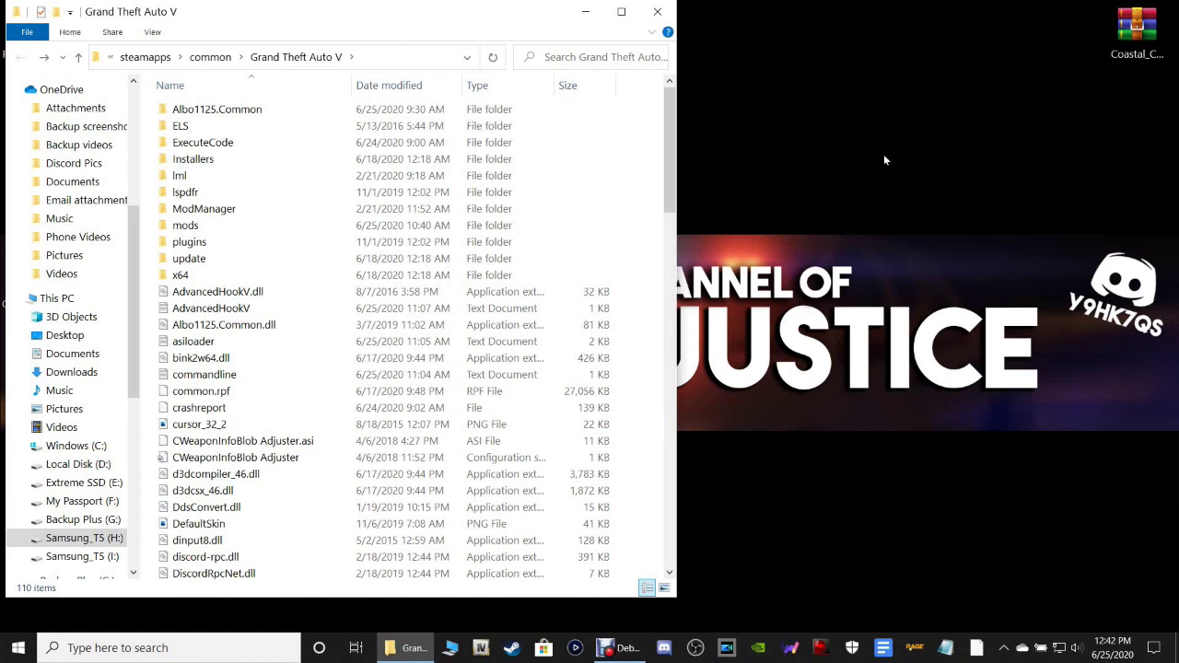
{"action": "left_click", "coordinate": [1148, 56]}
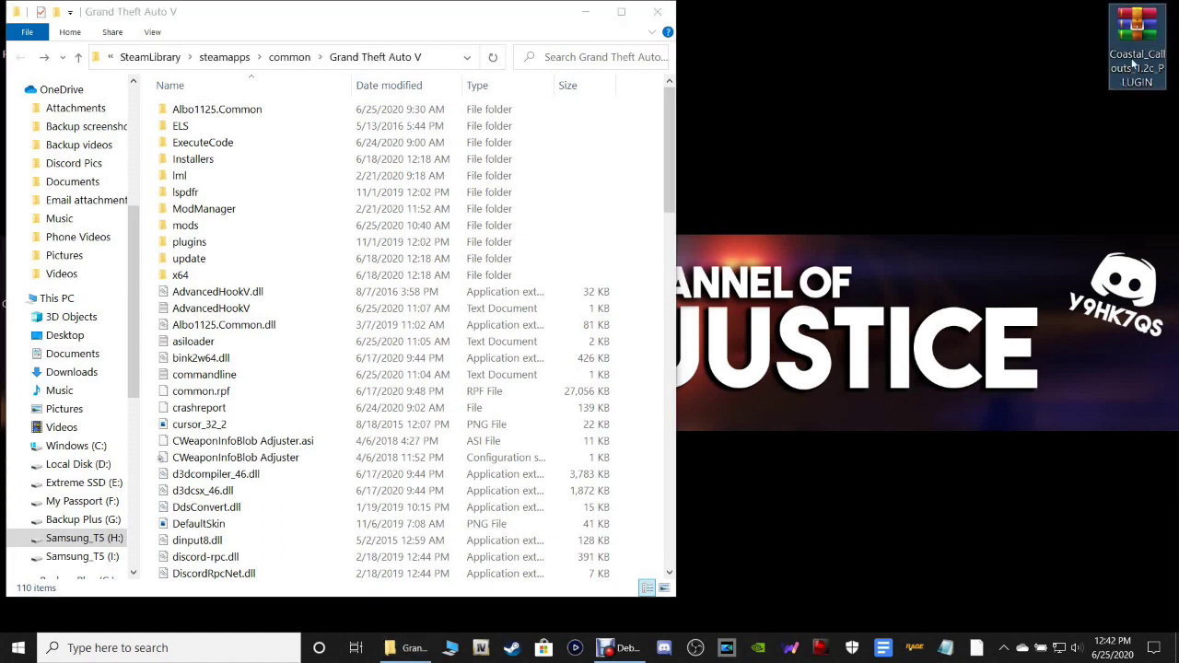
{"action": "double_click", "coordinate": [1133, 63]}
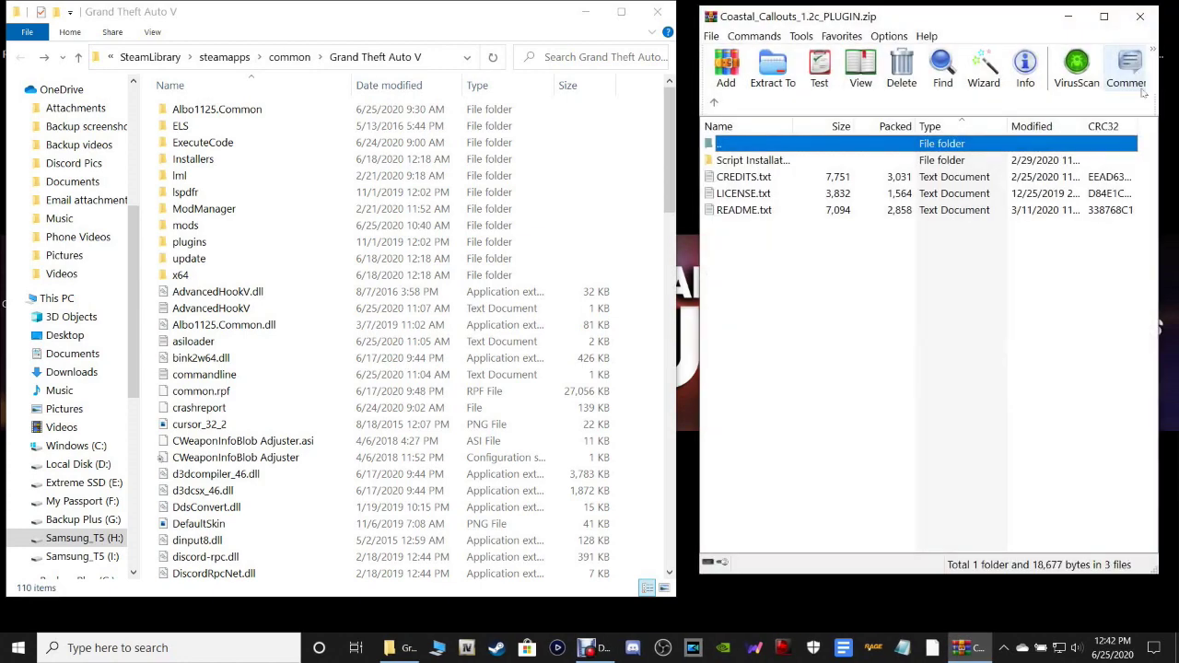
{"action": "left_click", "coordinate": [765, 162]}
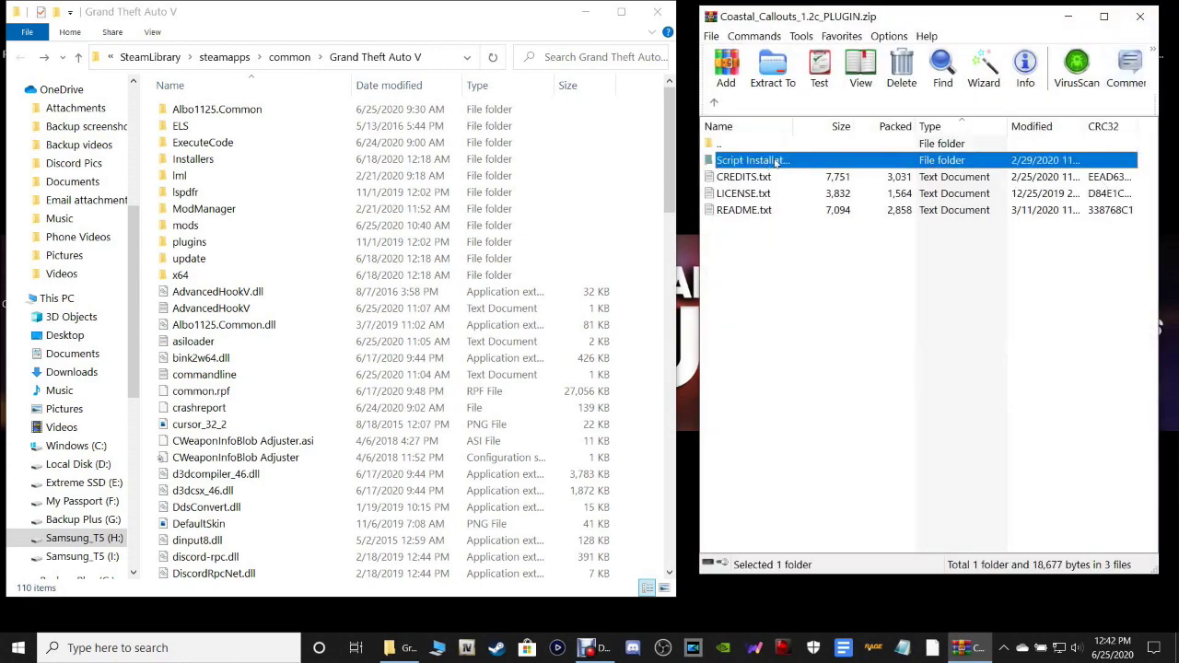
{"action": "double_click", "coordinate": [769, 163]}
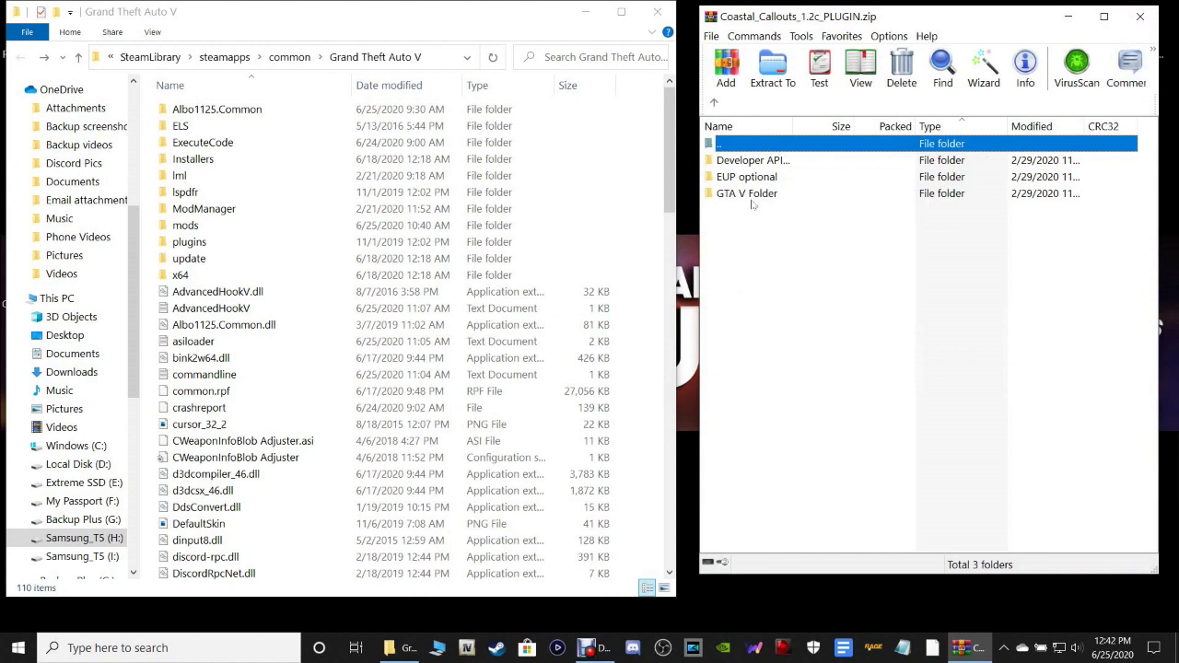
{"action": "left_click", "coordinate": [749, 197]}
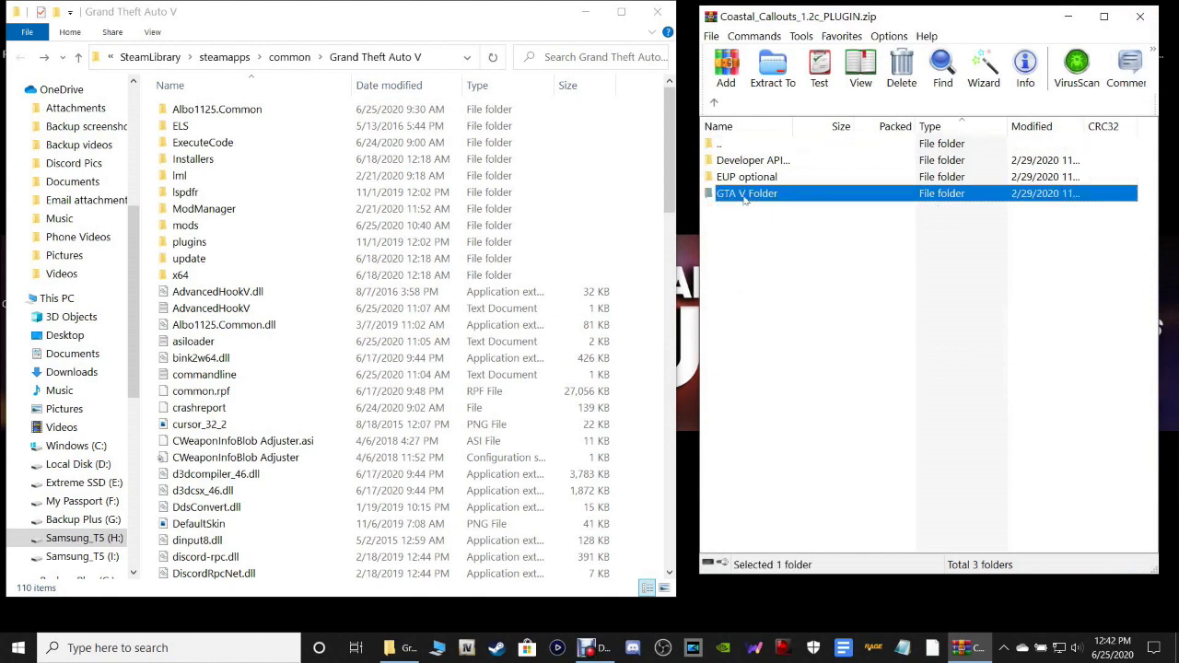
{"action": "double_click", "coordinate": [745, 195]}
Step: Extract everything in the archive's GTA V Folder into the Grand Theft Auto V directory, replacing the existing files, and close the archive
{"action": "left_click_drag", "start_coordinate": [776, 299], "coordinate": [760, 153]}
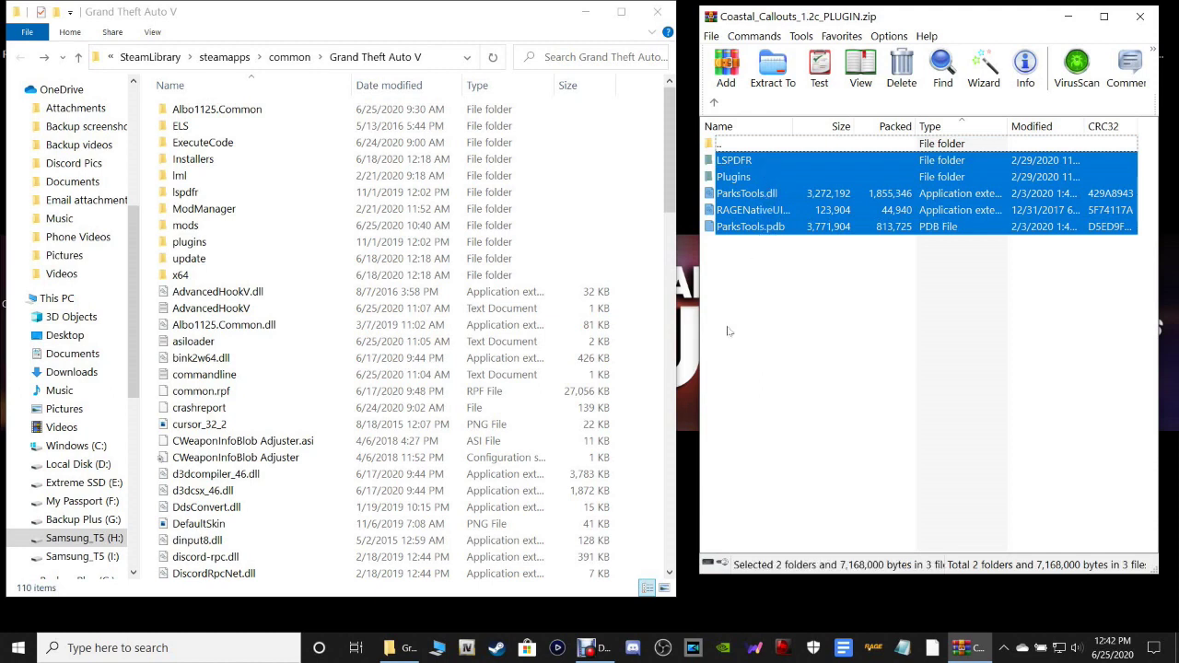
{"action": "left_click_drag", "start_coordinate": [767, 219], "coordinate": [630, 495]}
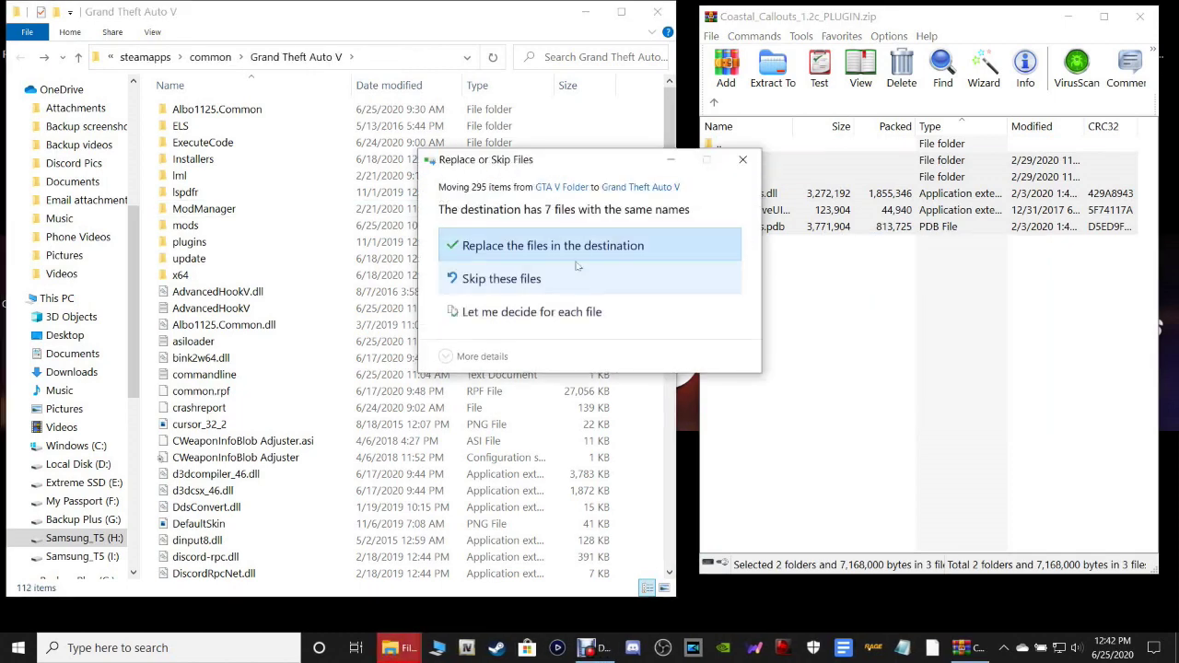
{"action": "left_click", "coordinate": [571, 246]}
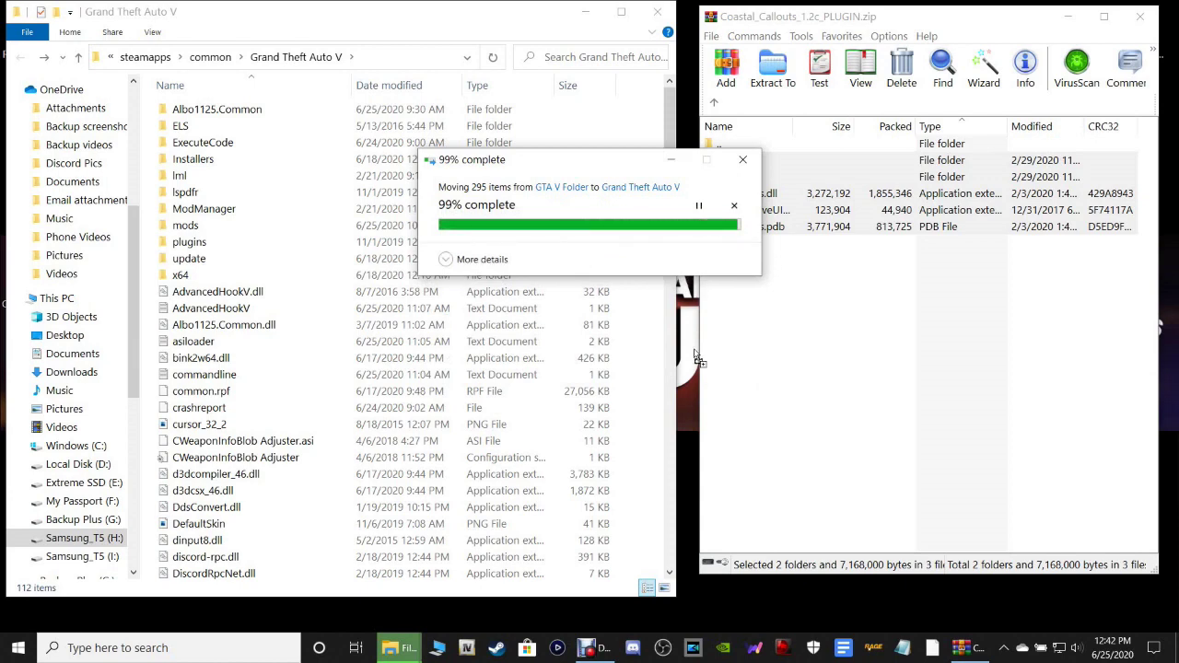
{"action": "left_click", "coordinate": [794, 328]}
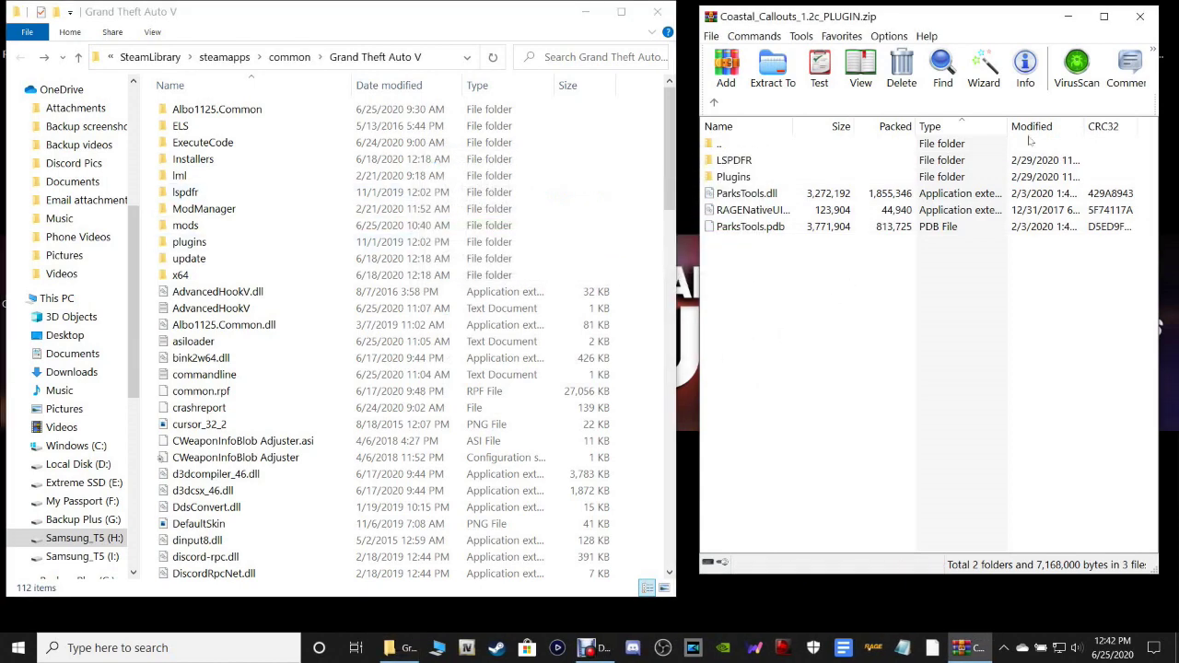
{"action": "left_click", "coordinate": [1139, 16]}
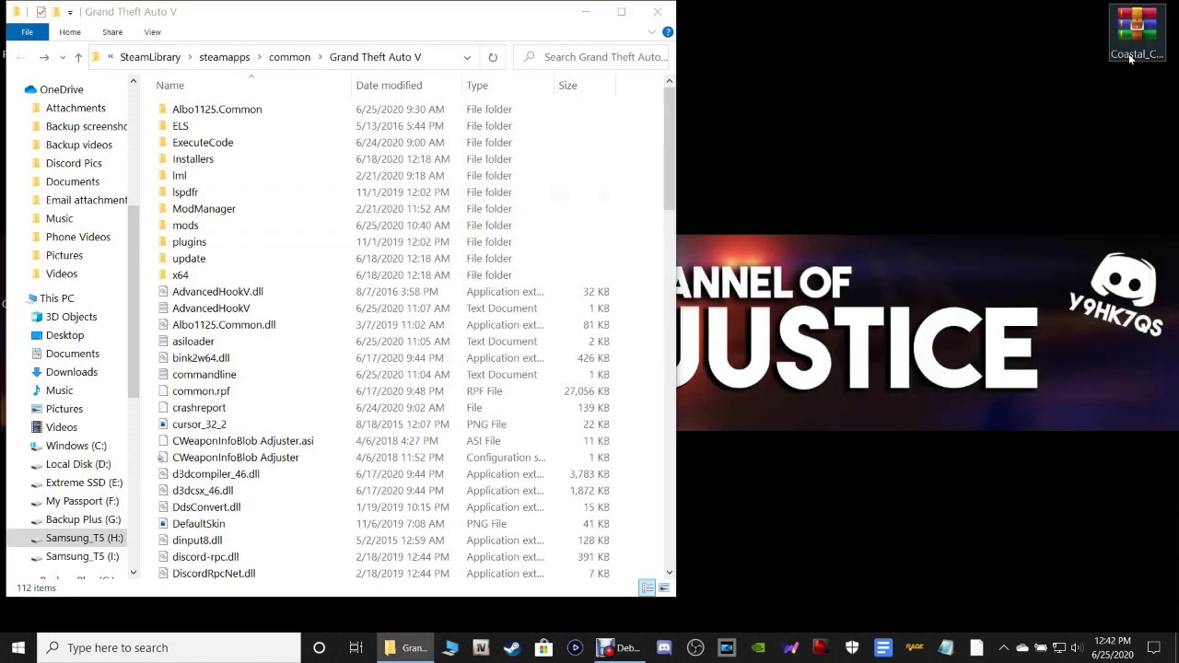
Step: Delete the Coastal Callouts plugin archive from the desktop and refresh the Grand Theft Auto V folder
{"action": "right_click", "coordinate": [1130, 58]}
{"action": "left_click", "coordinate": [901, 388]}
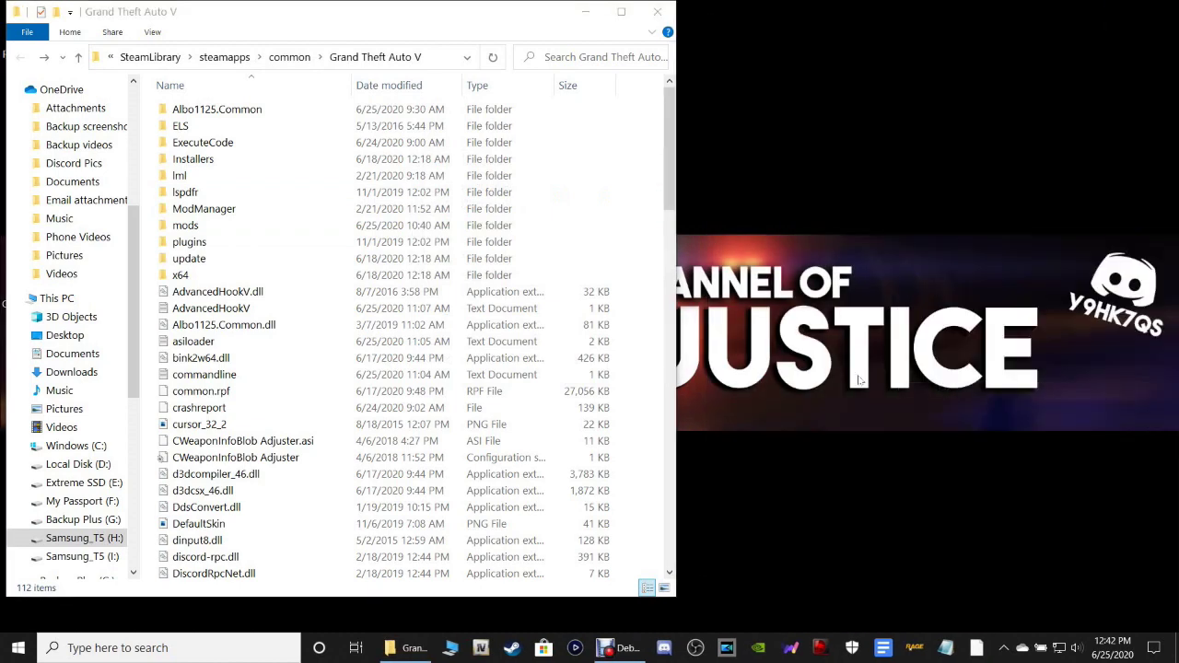
{"action": "left_click", "coordinate": [643, 276]}
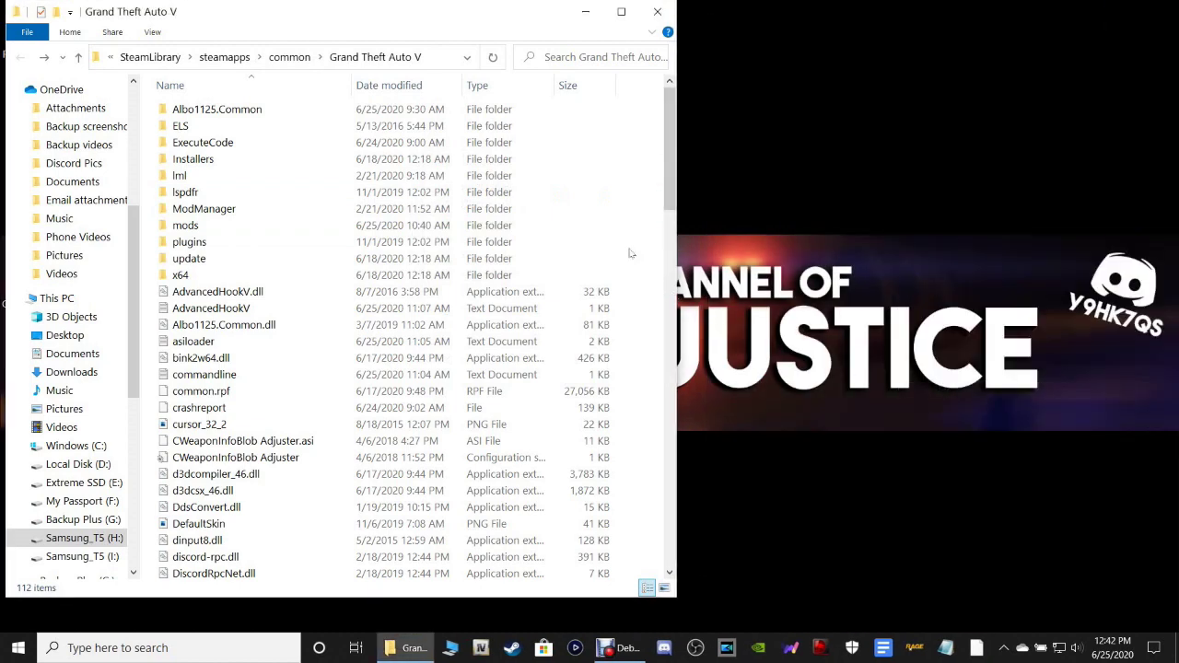
{"action": "left_click", "coordinate": [493, 56]}
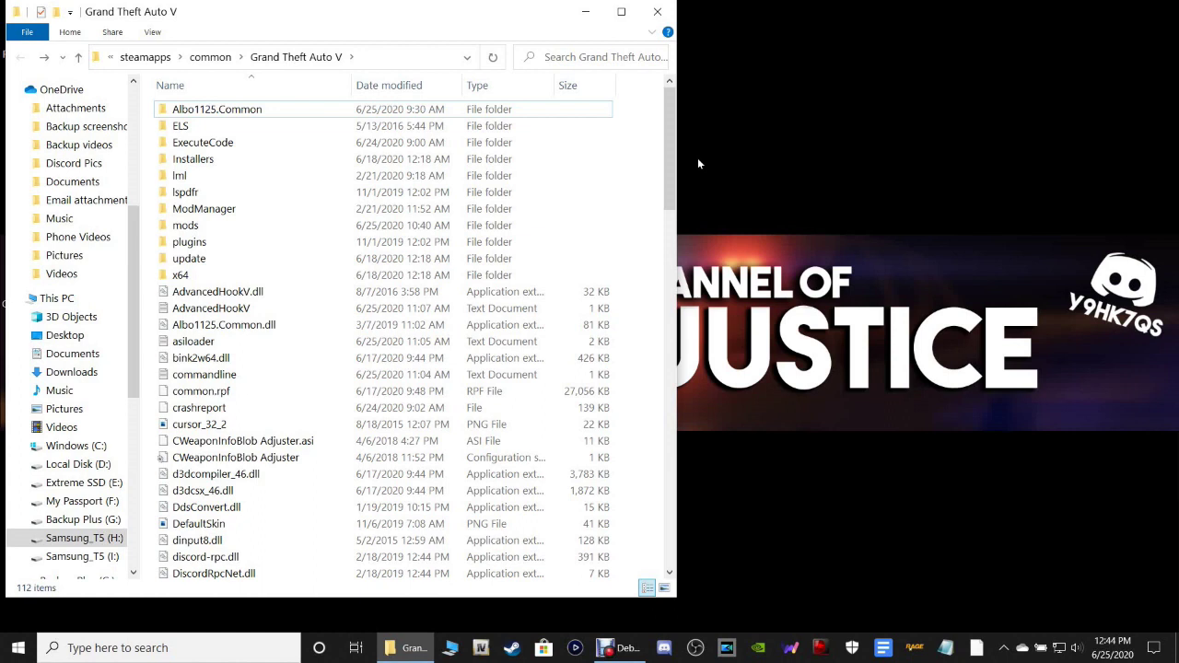
{"action": "left_click", "coordinate": [493, 57]}
{"action": "left_click", "coordinate": [493, 57]}
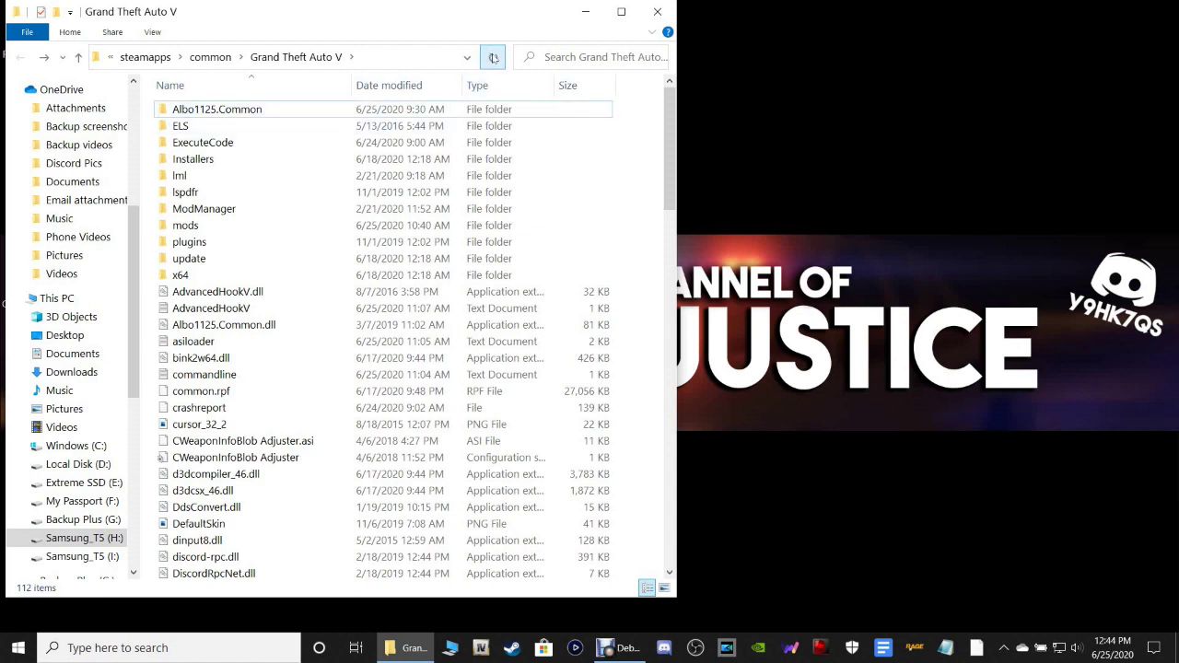
Step: Open the CoastalCallouts_default configuration file in plugins\LSPDFR, look over its keybindings and close it
{"action": "left_click", "coordinate": [197, 244]}
{"action": "double_click", "coordinate": [197, 244]}
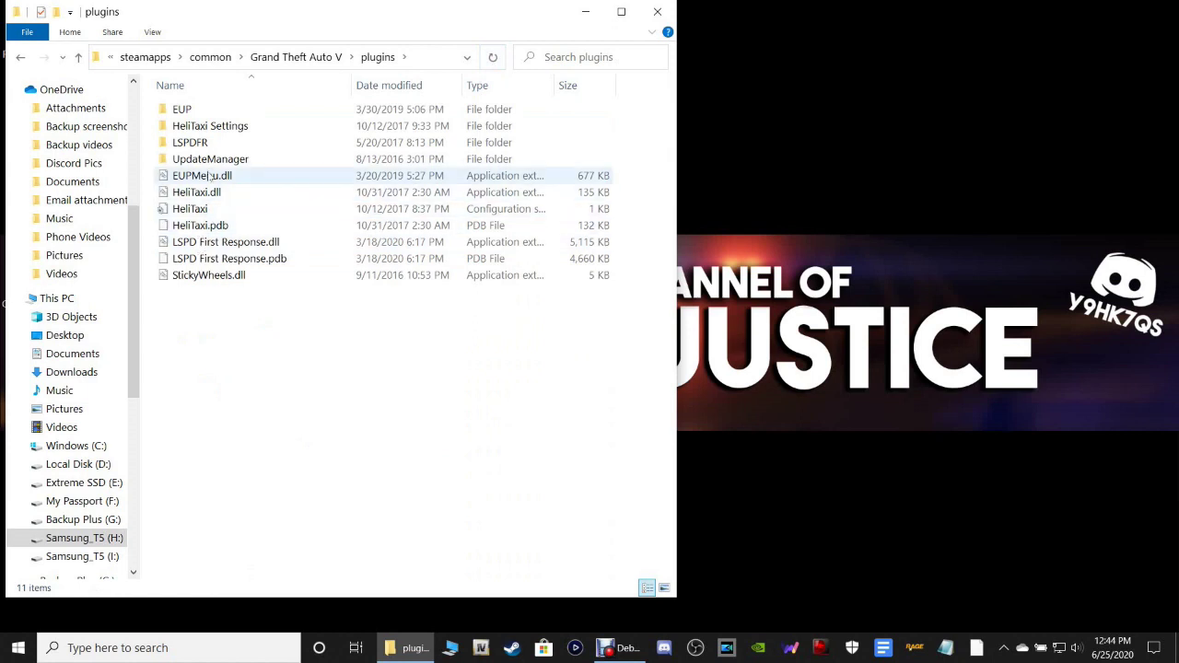
{"action": "double_click", "coordinate": [199, 145]}
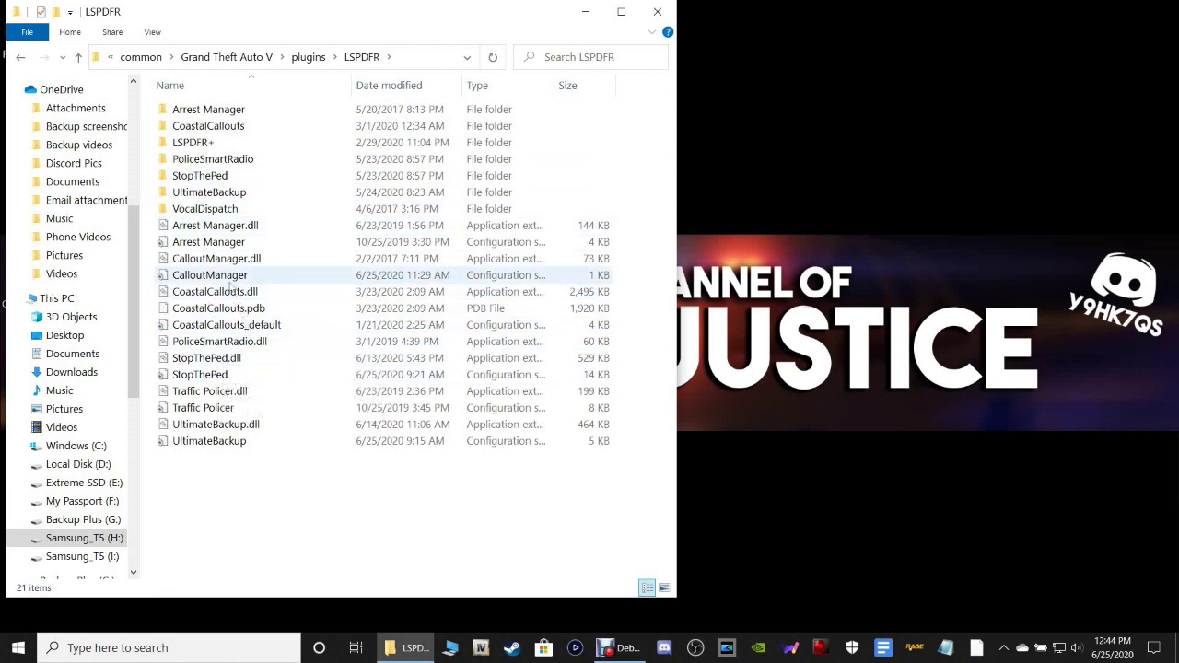
{"action": "double_click", "coordinate": [230, 326]}
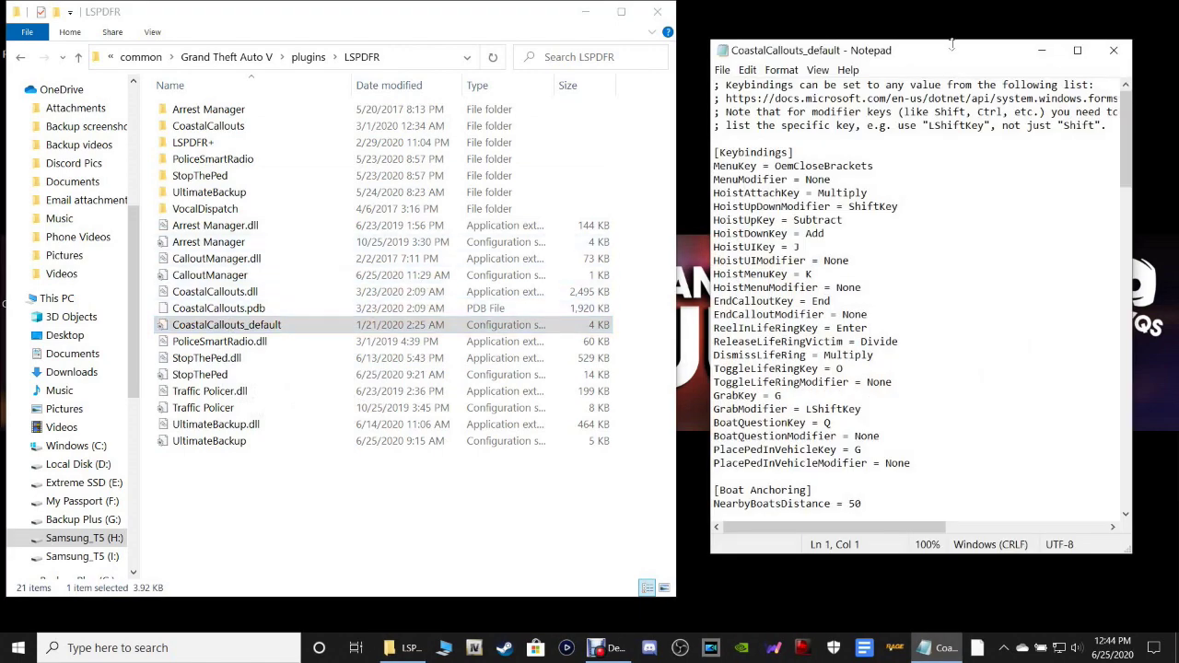
{"action": "left_click_drag", "start_coordinate": [947, 66], "coordinate": [926, 65]}
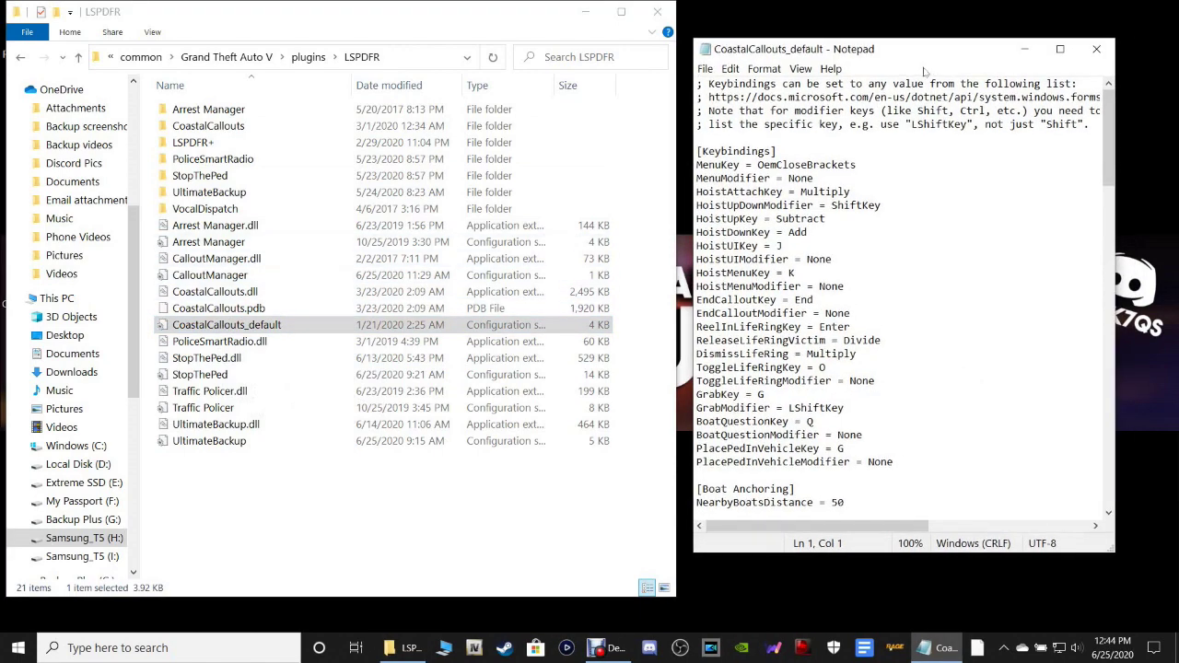
{"action": "left_click", "coordinate": [1099, 50]}
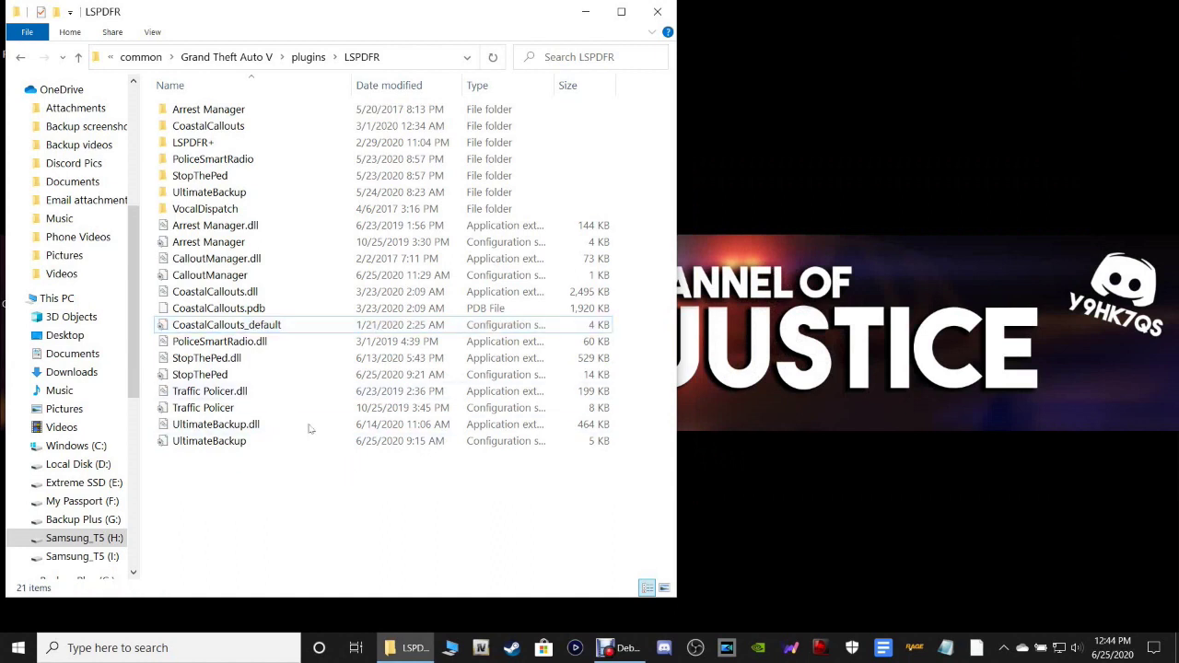
Step: Go back to the Grand Theft Auto V folder and close the File Explorer window
{"action": "left_click", "coordinate": [22, 59]}
{"action": "left_click", "coordinate": [22, 59]}
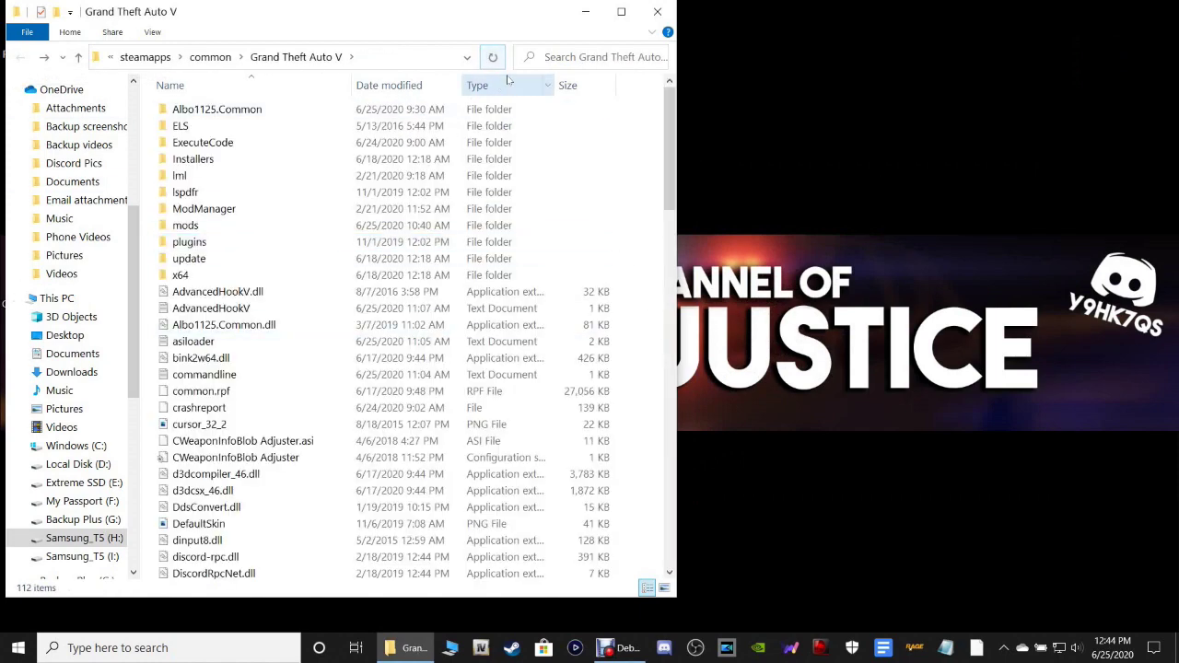
{"action": "left_click", "coordinate": [658, 13]}
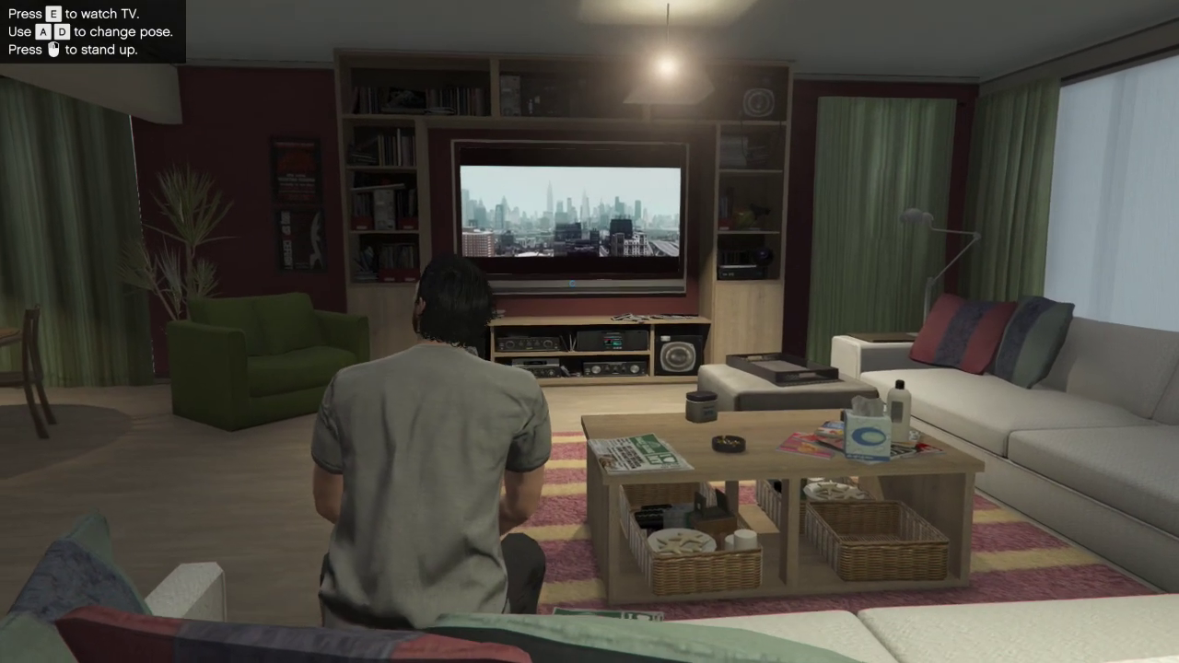
Step: In Grand Theft Auto V, turn off the TV and get the character up from the sofa
{"action": "key", "text": "e"}
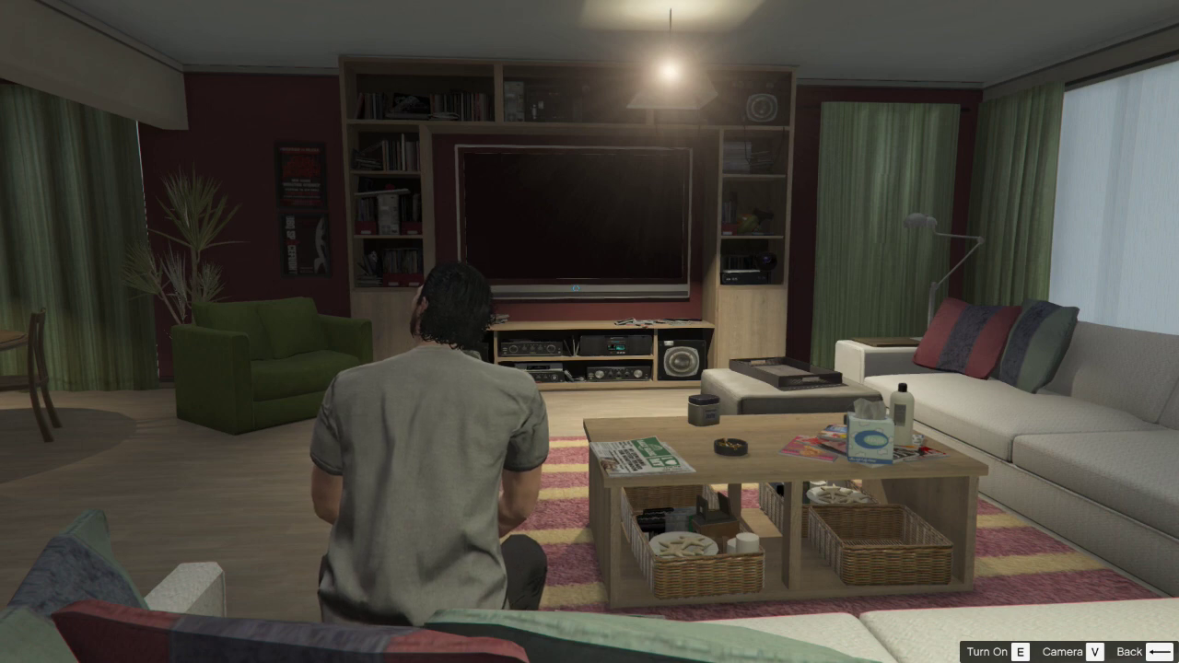
{"action": "key", "text": "BackSpace"}
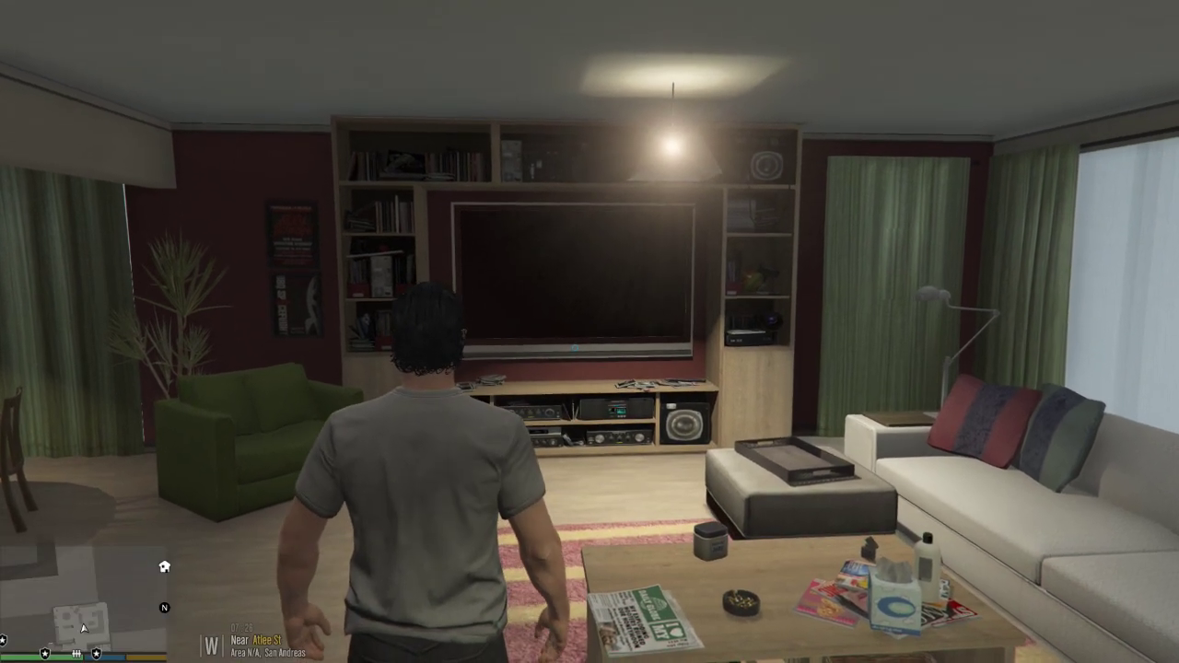
{"action": "key", "text": "a"}
Step: Run the ForceDuty command in the RAGE Plugin Hook console to go on duty
{"action": "mouse_move", "coordinate": [589, 331]}
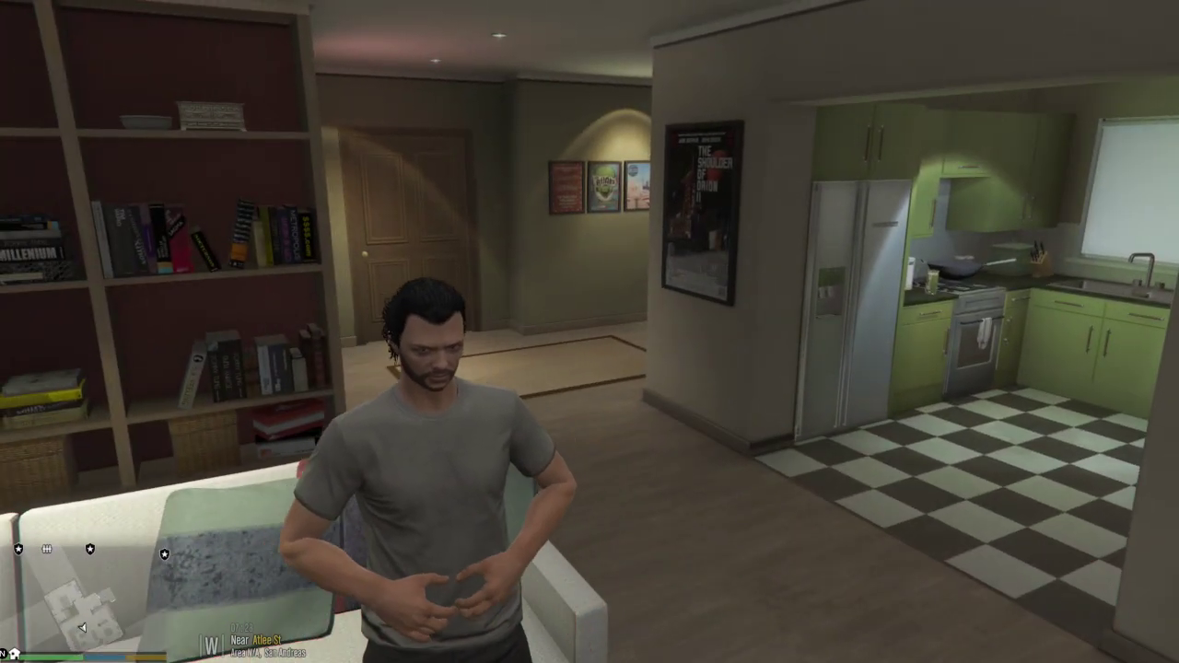
{"action": "key", "text": "F4"}
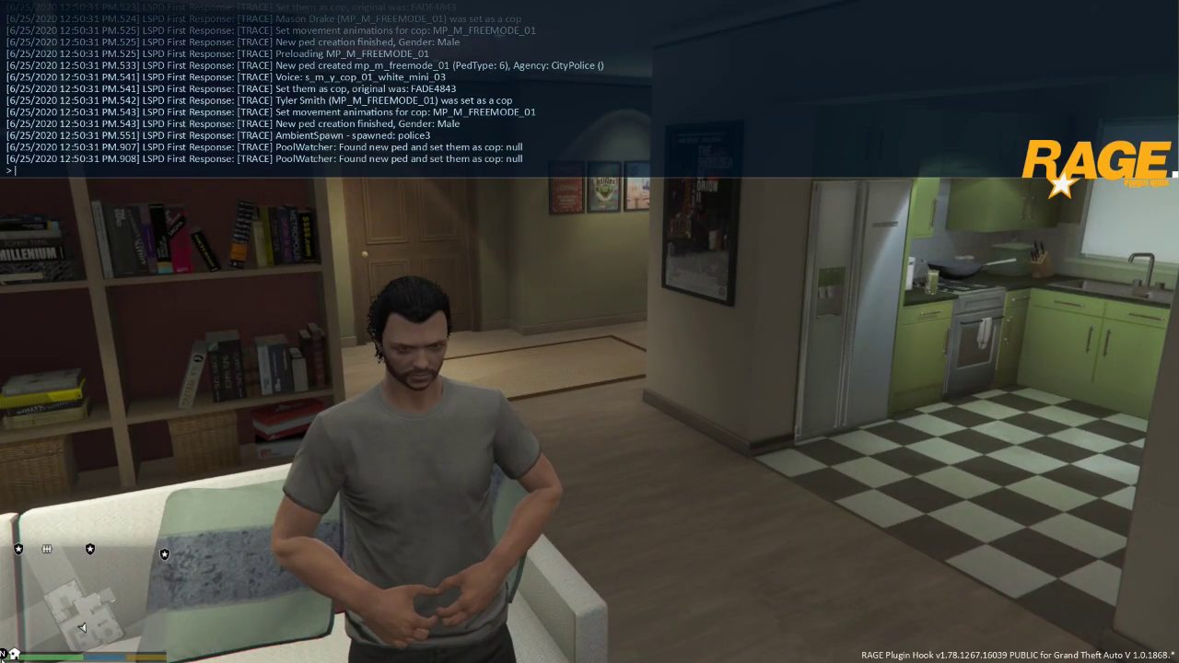
{"action": "type", "text": "force"}
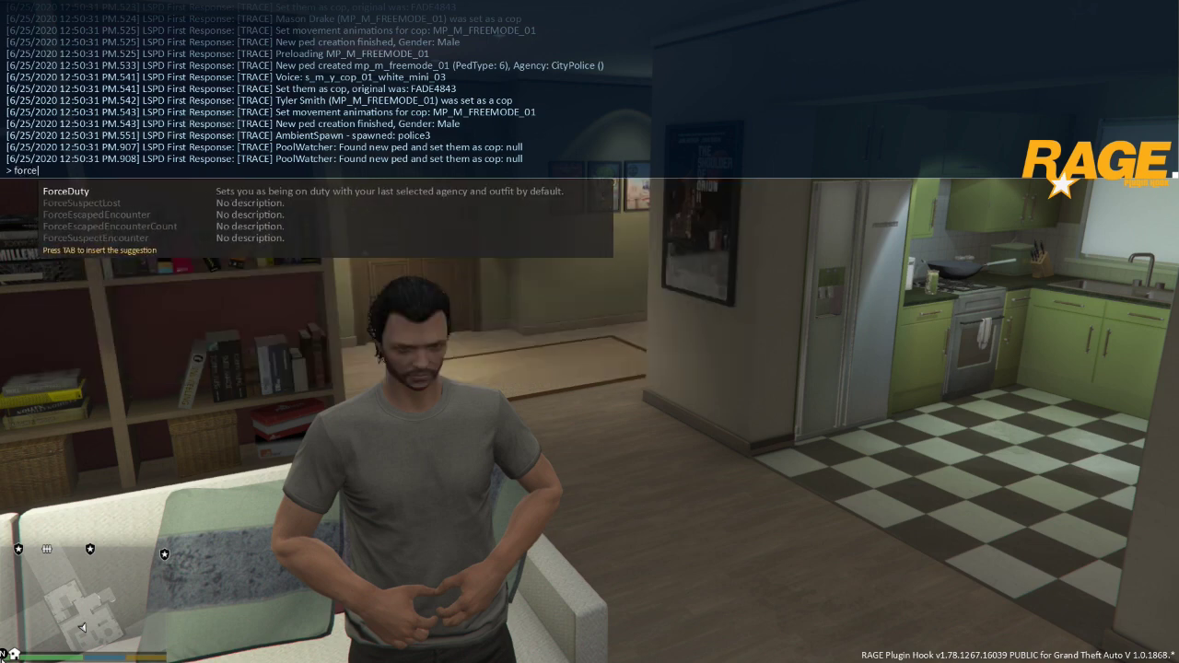
{"action": "key", "text": "Tab"}
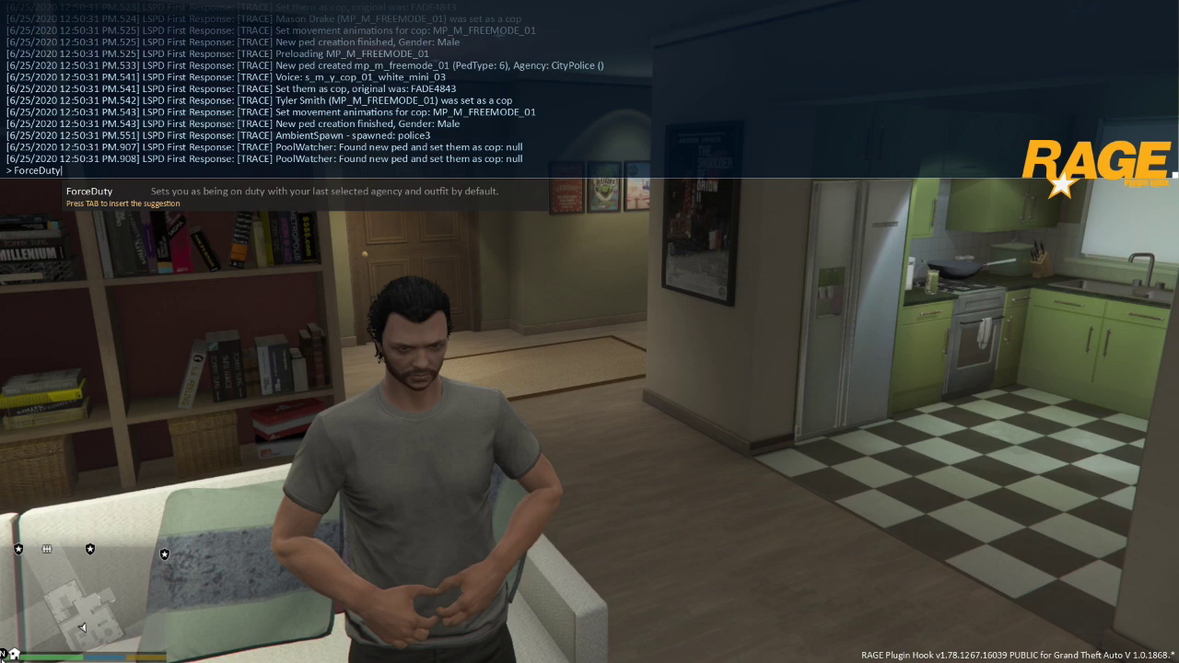
{"action": "key", "text": "Return"}
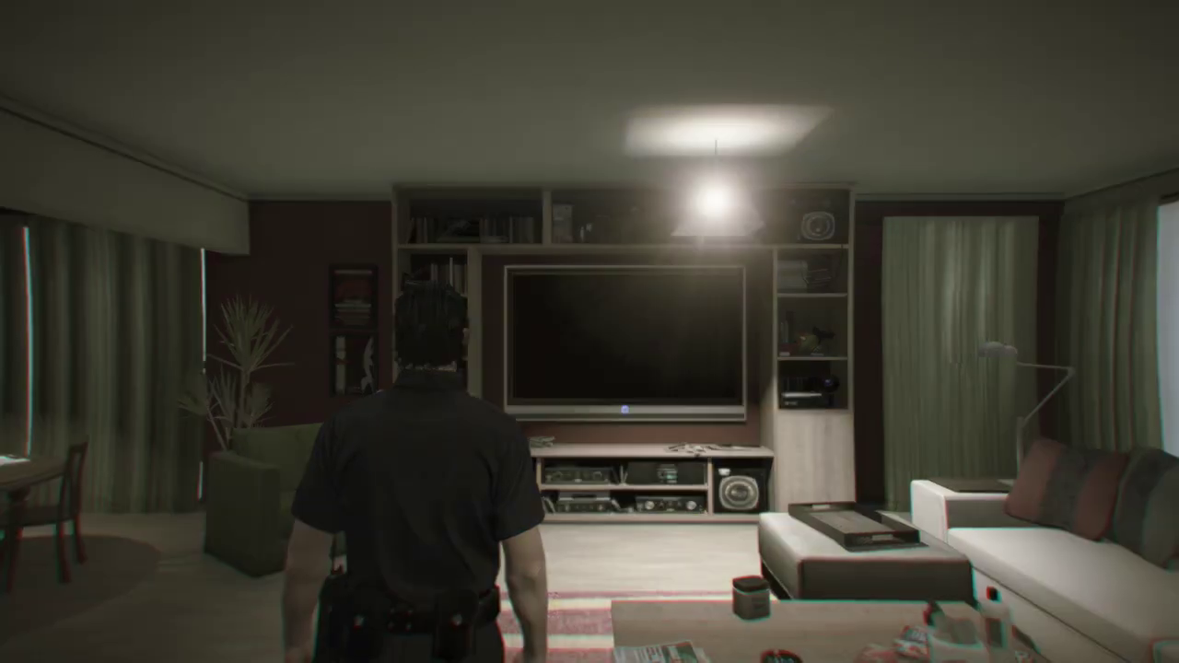
Step: Go through the Privacy and Members pages of the Mods by PNWParksFan screen to the Config page
{"action": "key", "text": "Escape"}
{"action": "key", "text": "Escape"}
{"action": "key", "text": "F9"}
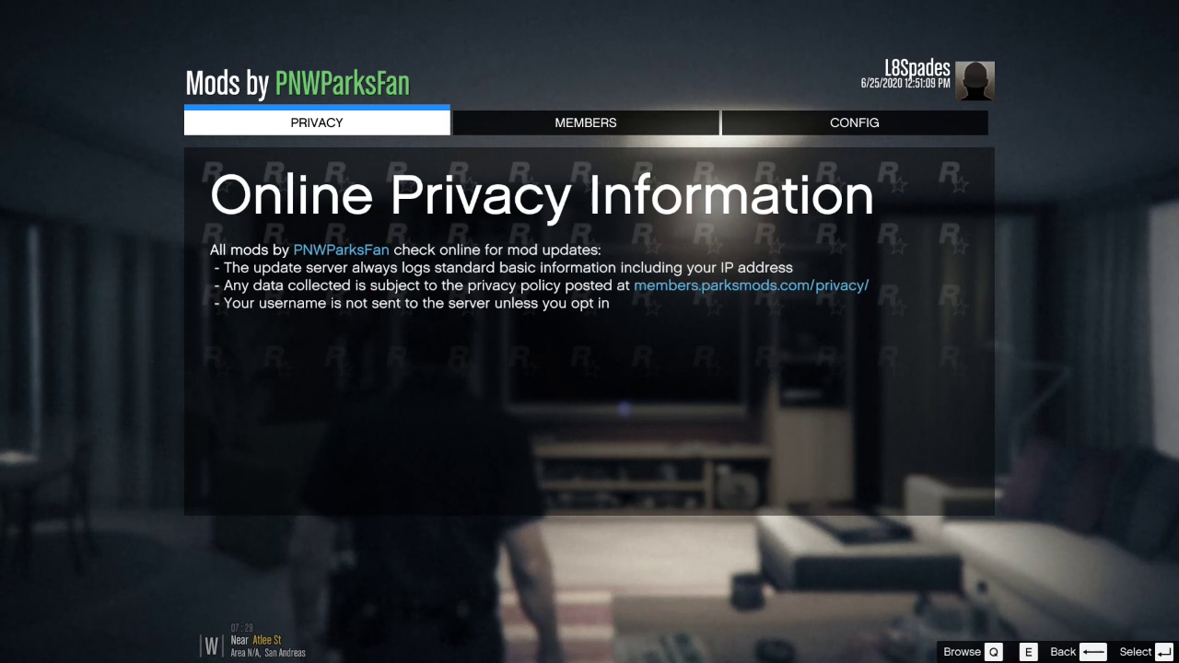
{"action": "key", "text": "e"}
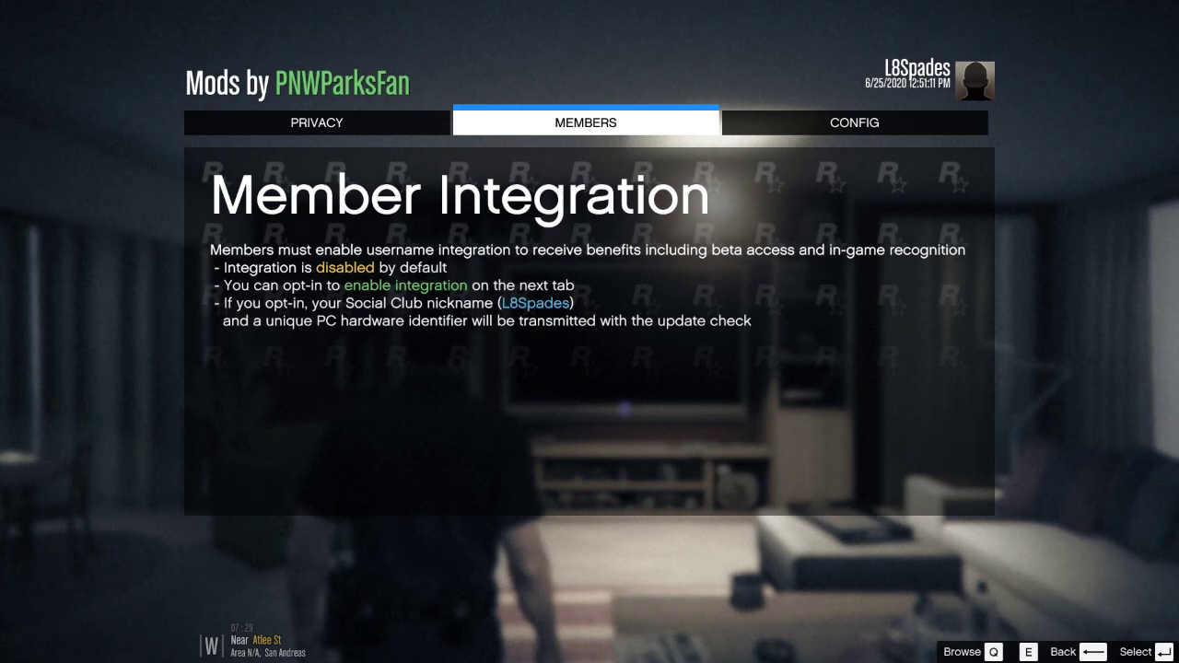
{"action": "key", "text": "e"}
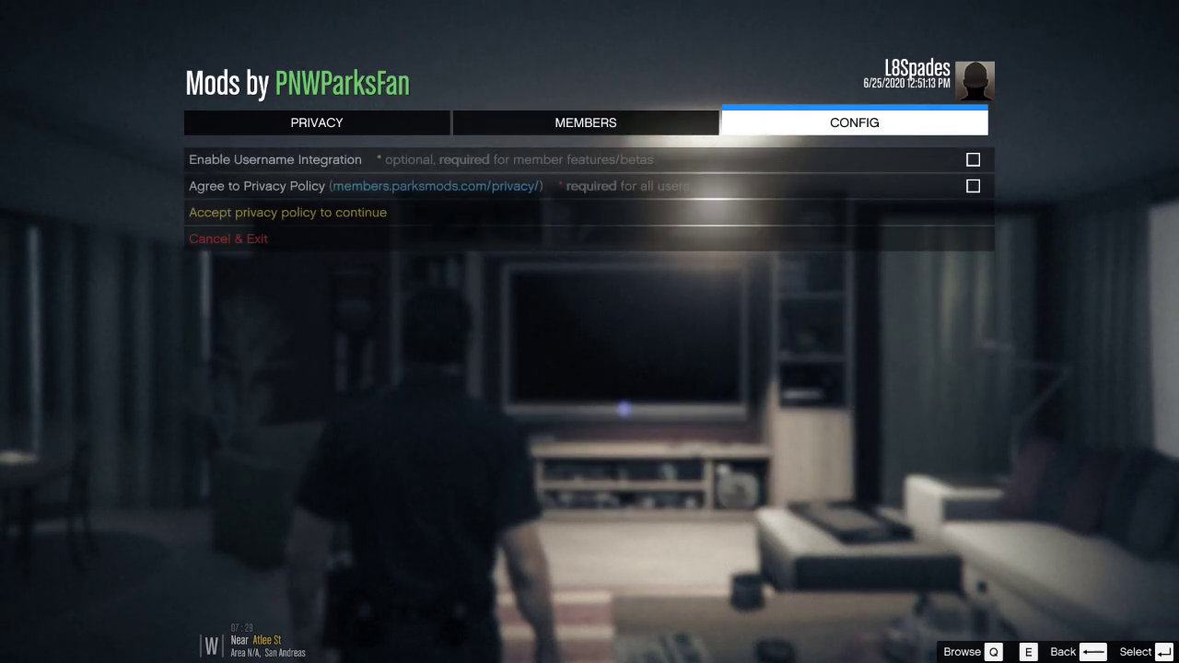